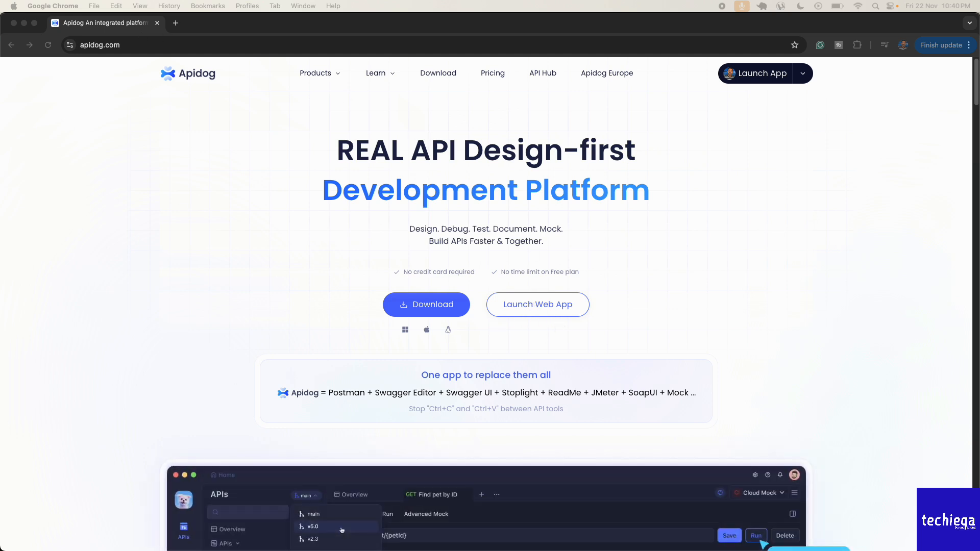
- Switch to Apidog, close the TechieQA Demo project discarding its unsaved changes, and reopen it from the Personal Team projects
key(super+Tab)
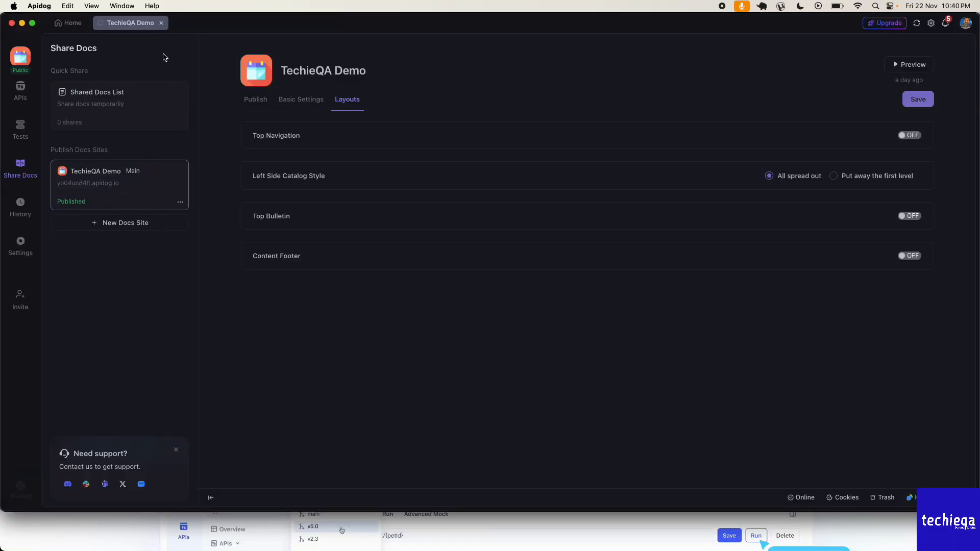
click(161, 23)
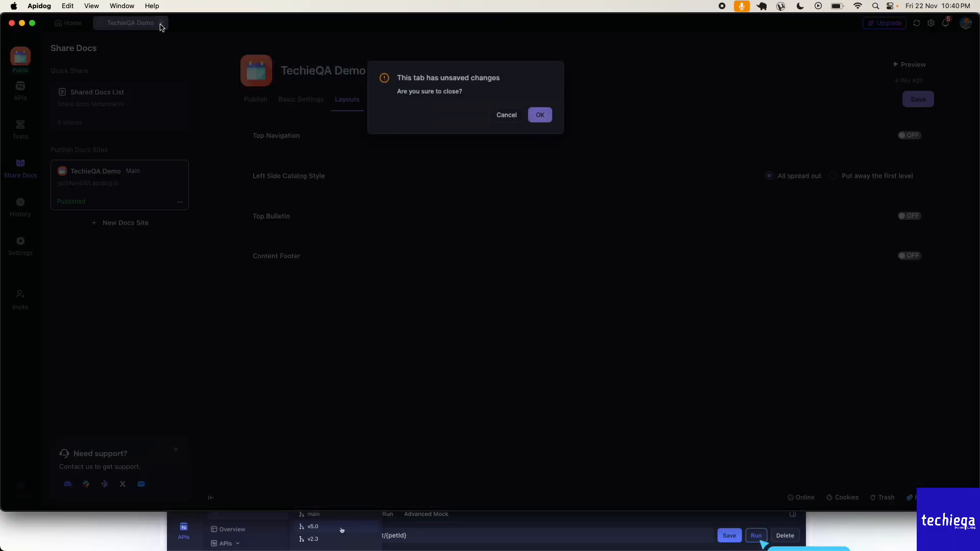
click(562, 125)
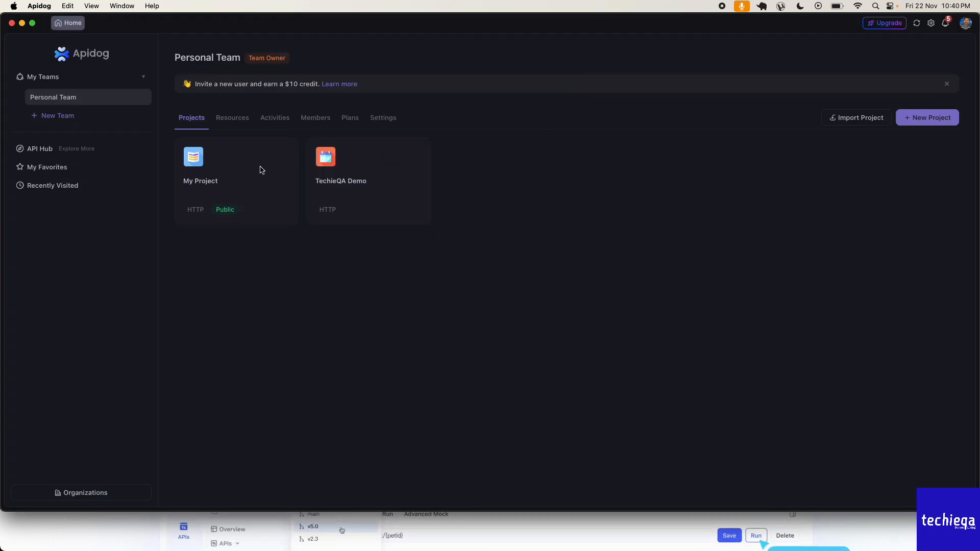
click(366, 179)
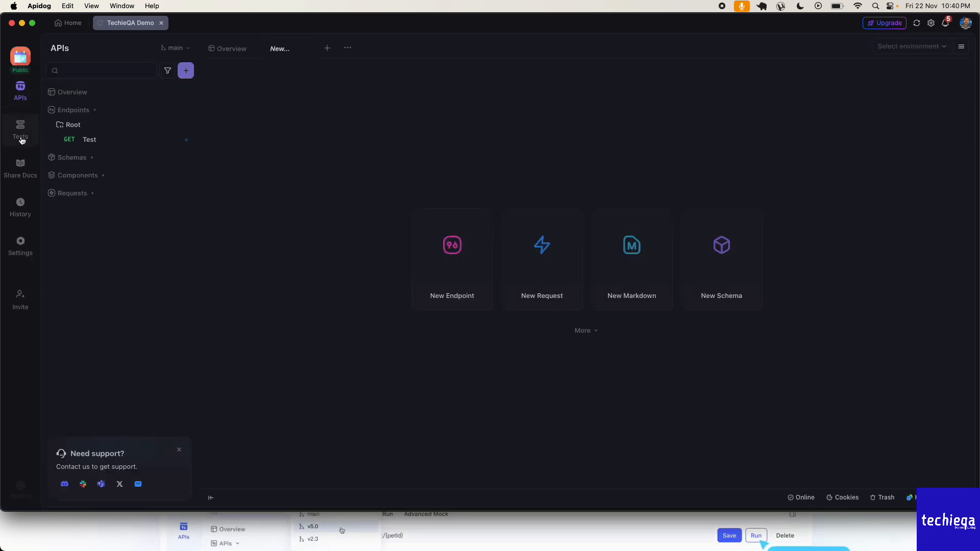
- Look through the project's settings and tests, and expand Schemas, Components and Requests in the APIs section
click(22, 252)
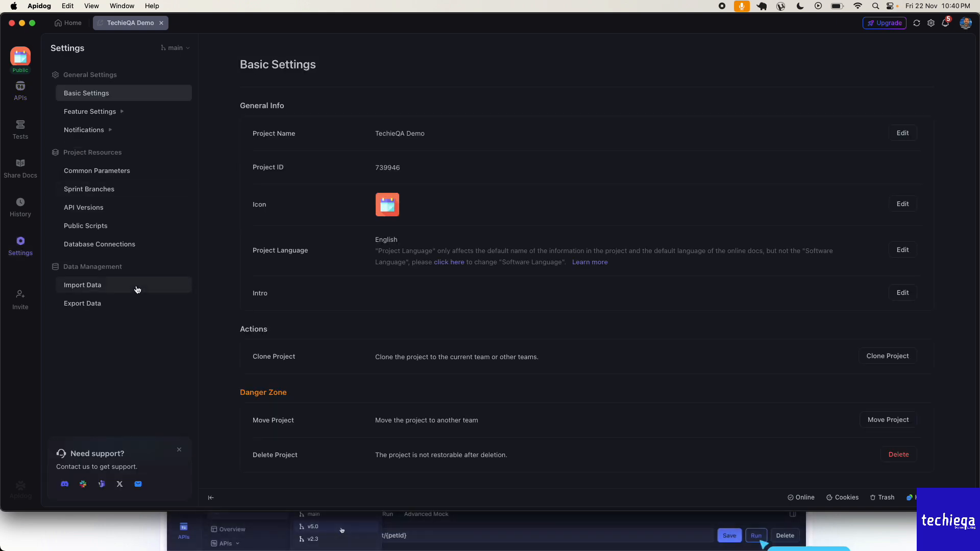
click(21, 91)
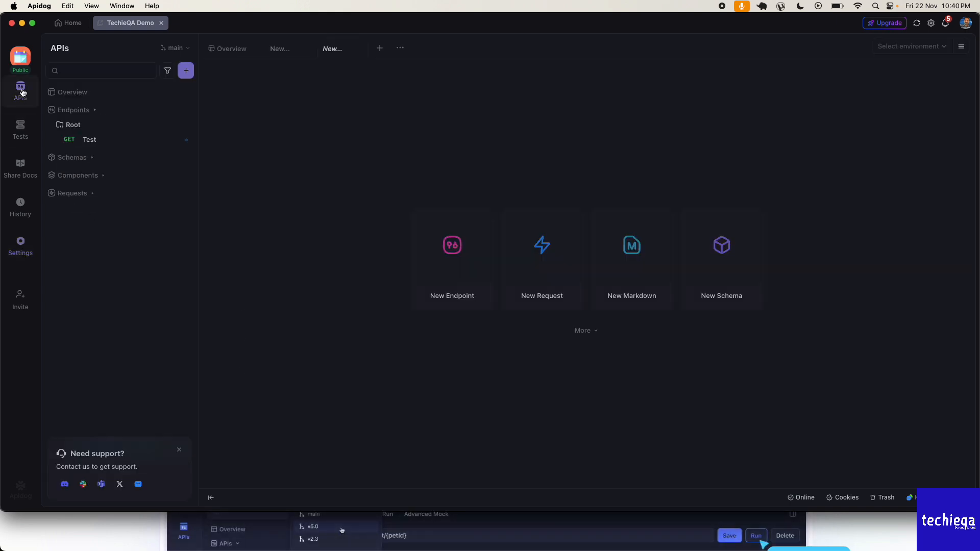
click(22, 133)
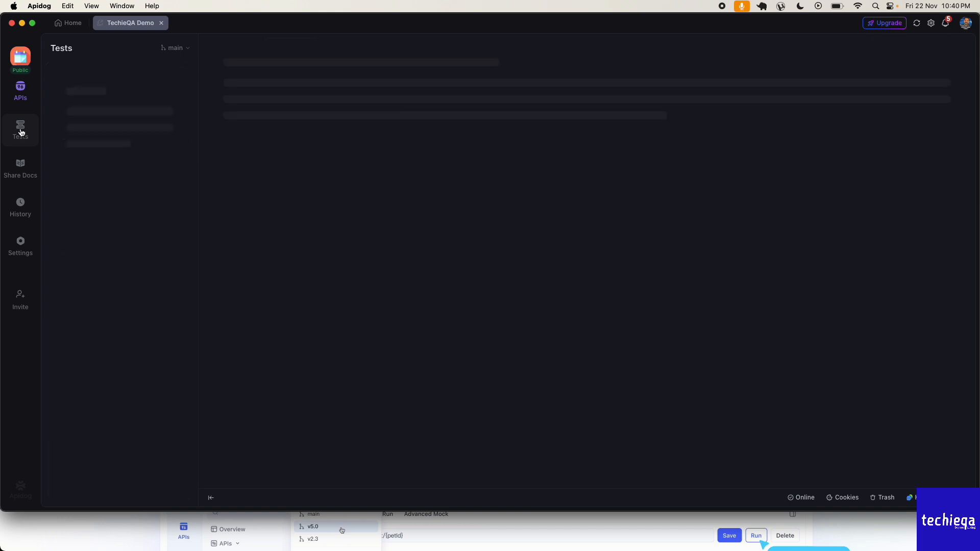
click(19, 97)
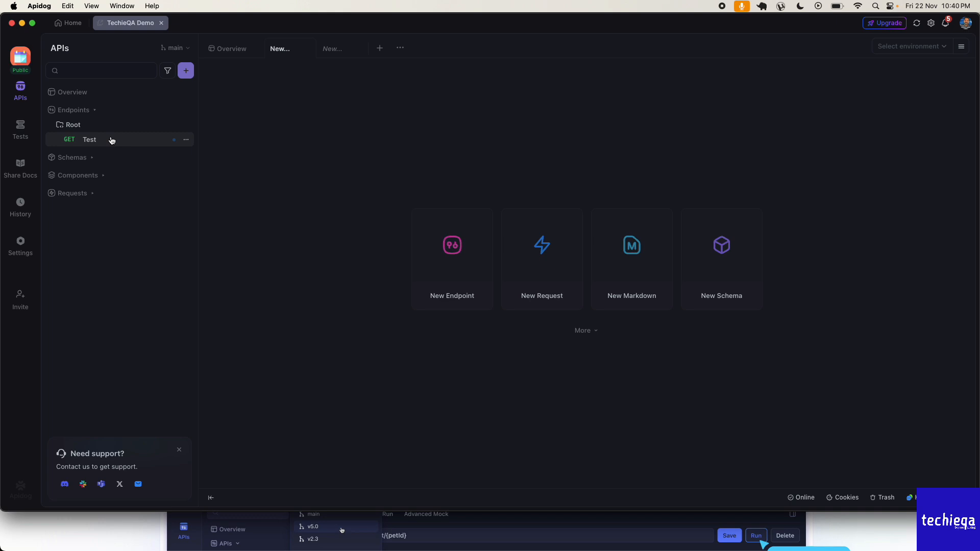
click(92, 158)
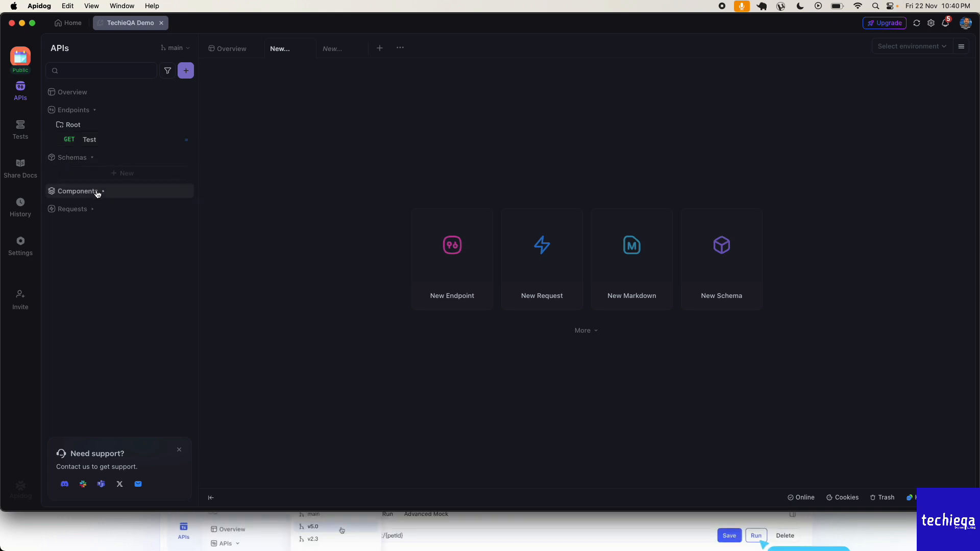
click(100, 191)
click(87, 242)
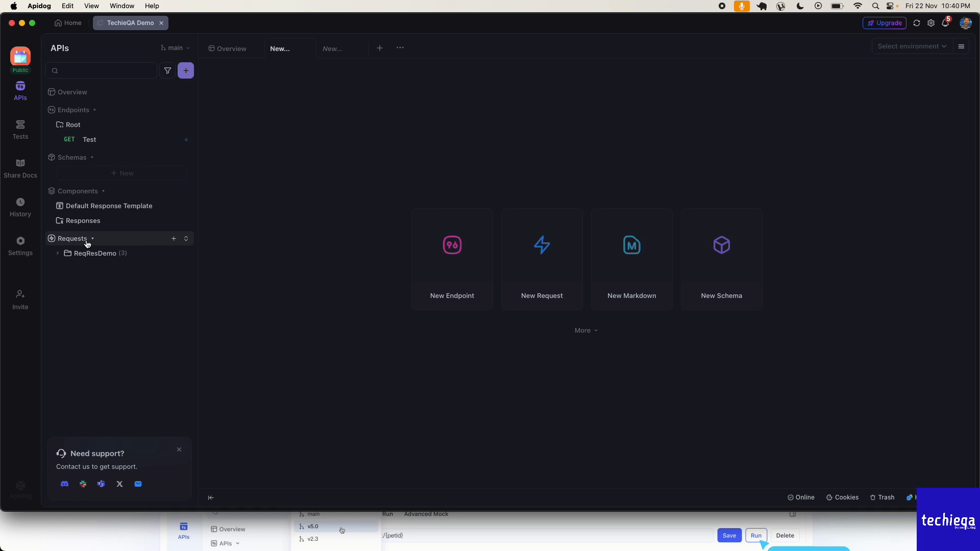
- Create a test scenario named RestReq in the Root folder of the project's Tests section
click(21, 129)
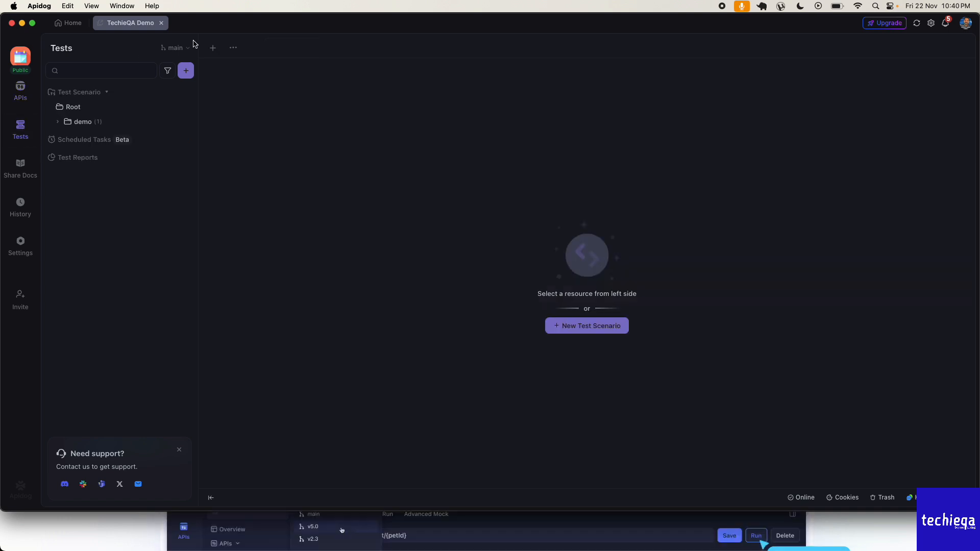
click(108, 93)
click(108, 92)
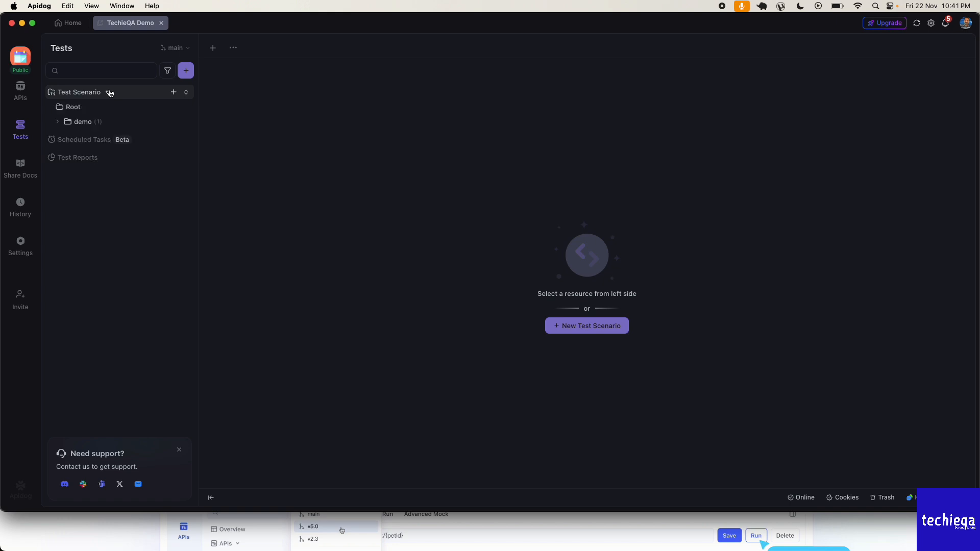
click(174, 93)
click(175, 94)
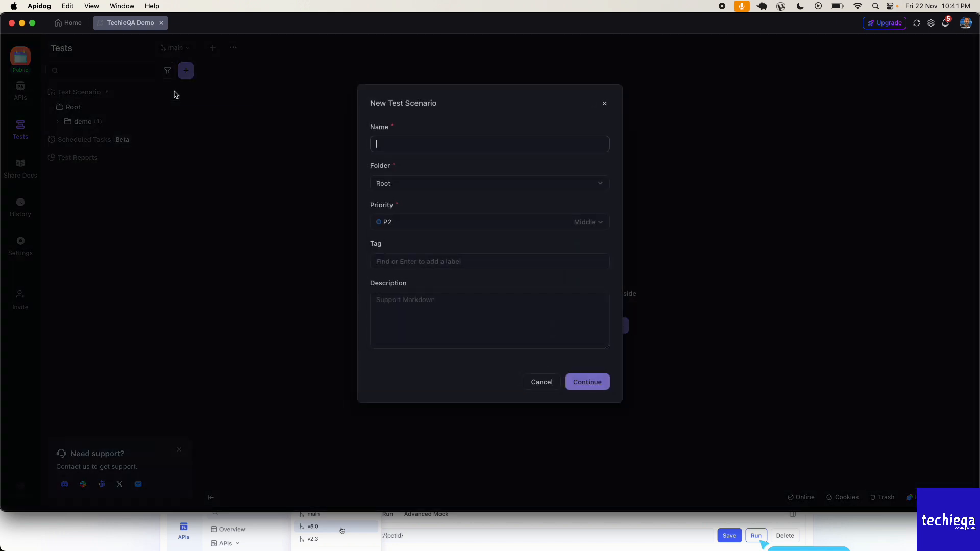
text(Re)
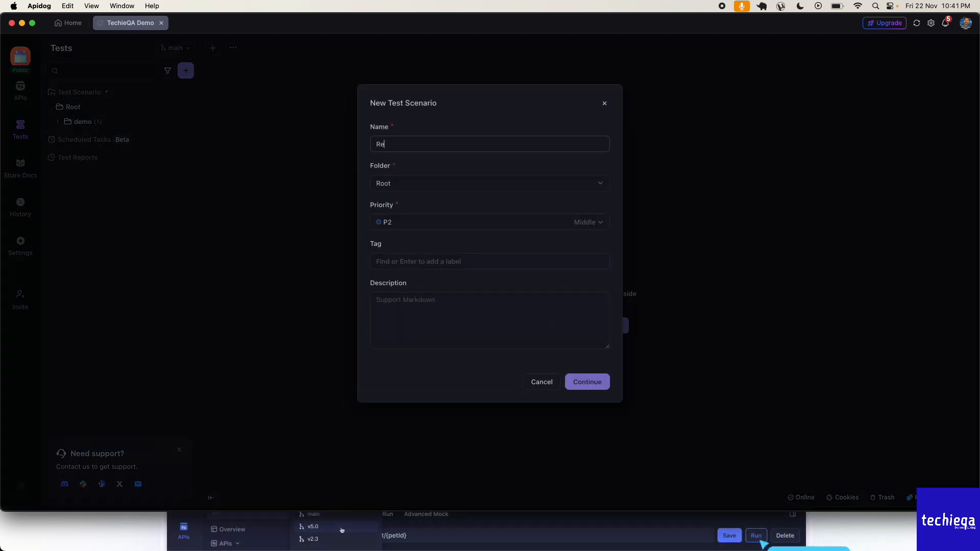
text(stReq)
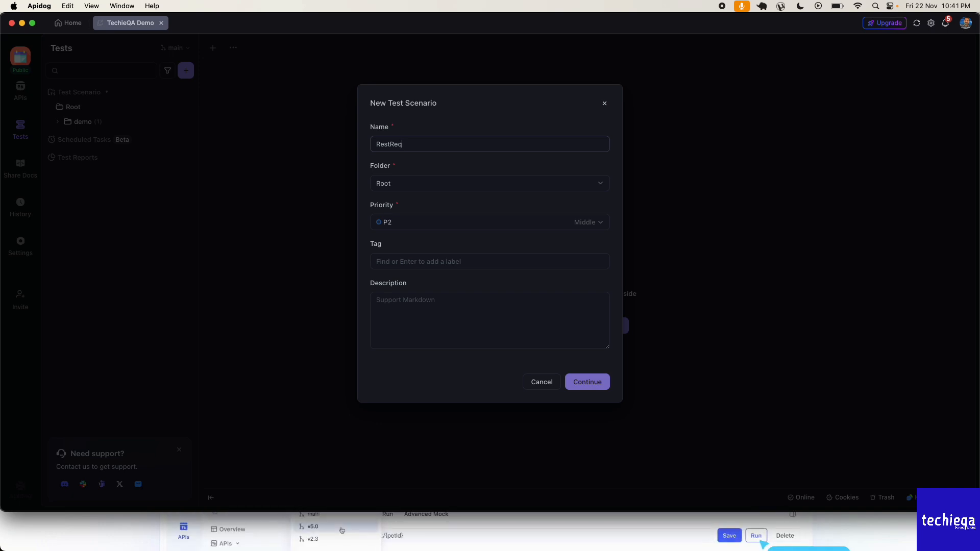
click(587, 387)
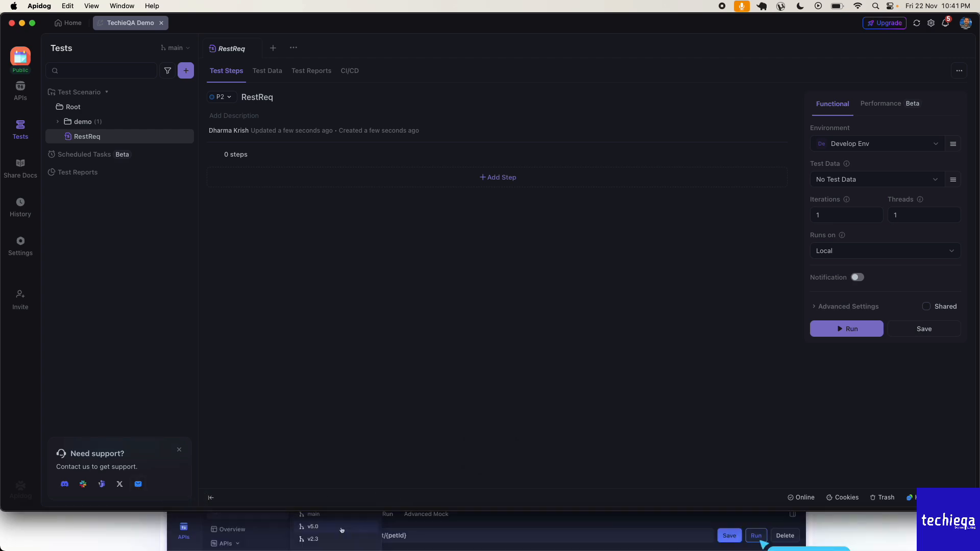
- Switch to Chrome and search Google for "demo api for testing" in a new browser tab
click(341, 530)
click(176, 23)
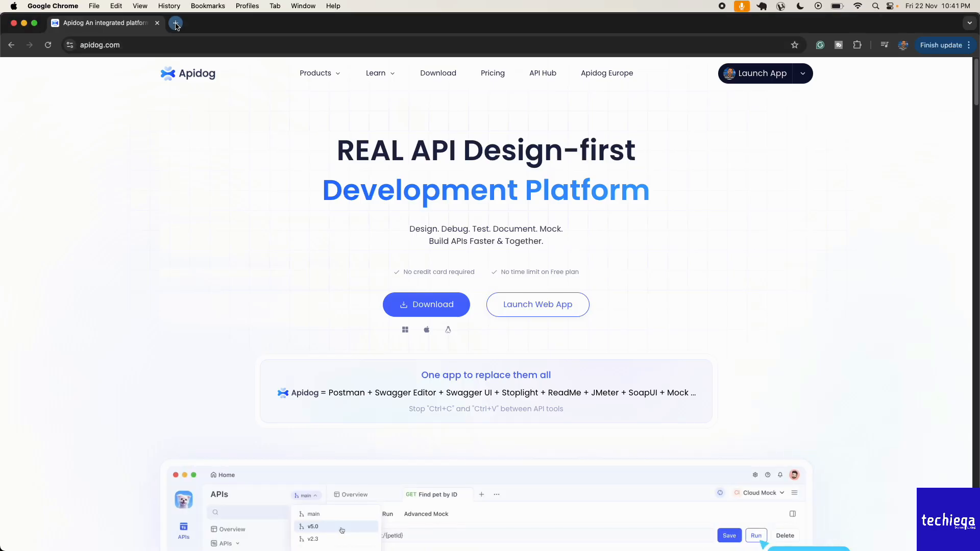
text(demo api)
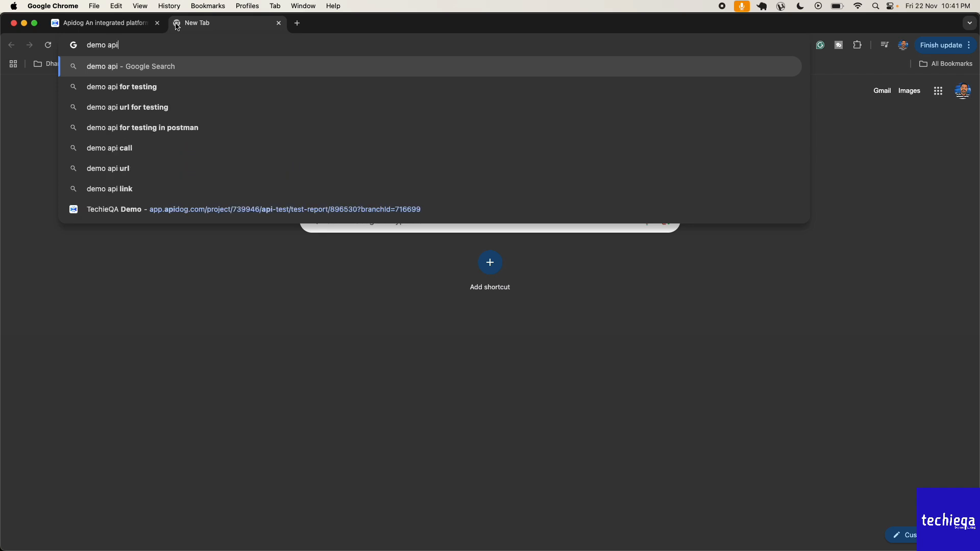
key(Down)
key(Return)
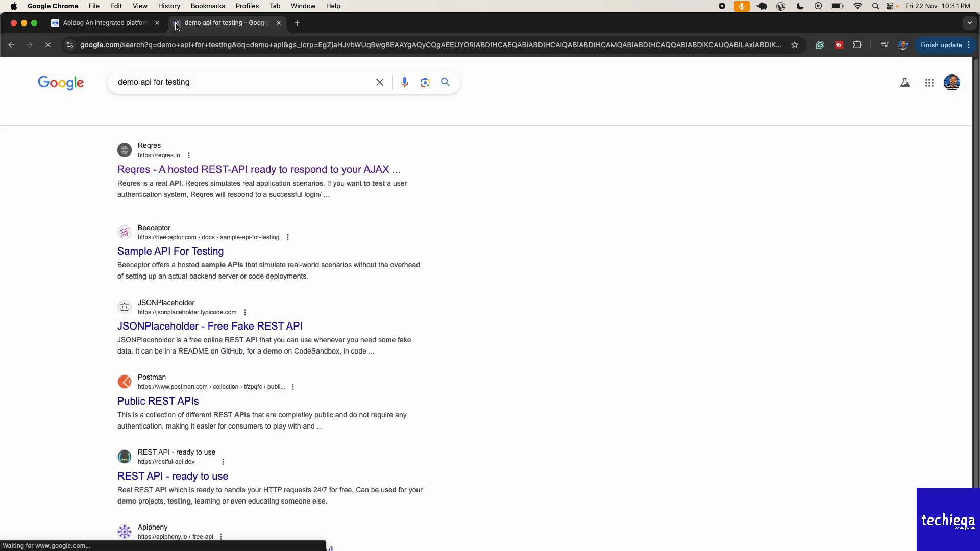
- Open the Reqres, Beeceptor Sample API For Testing and REST API - ready to use results in separate background tabs
super+click(209, 169)
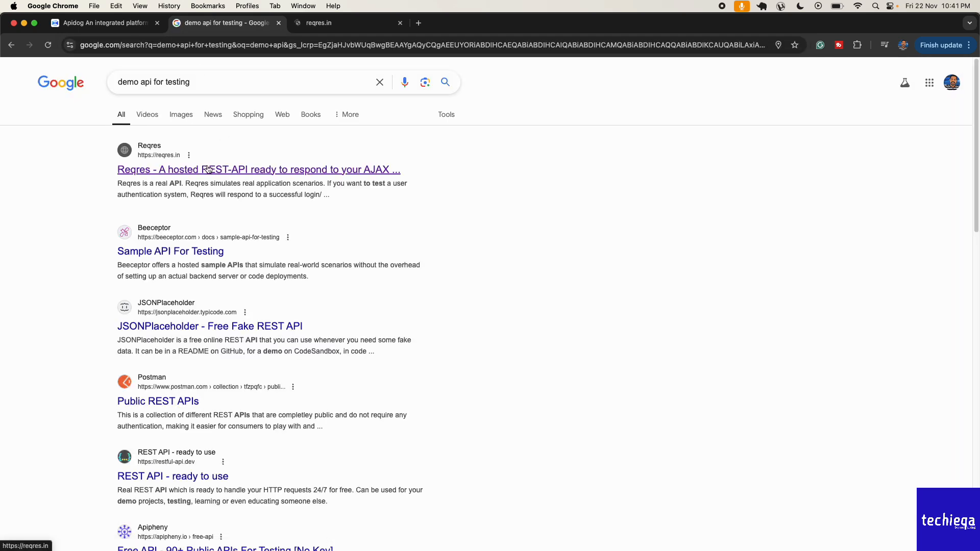
super+click(192, 249)
scroll(190, 246, down, 3)
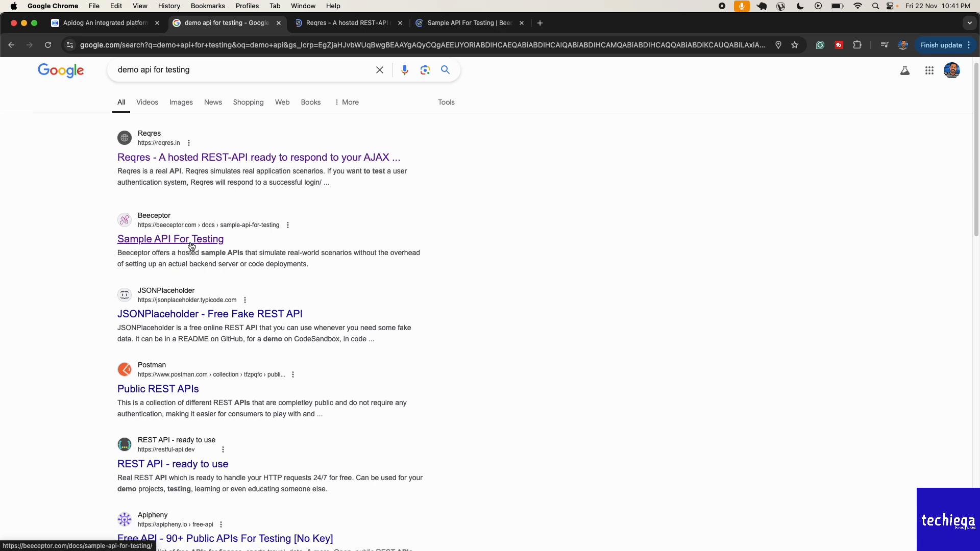
scroll(190, 245, down, 3)
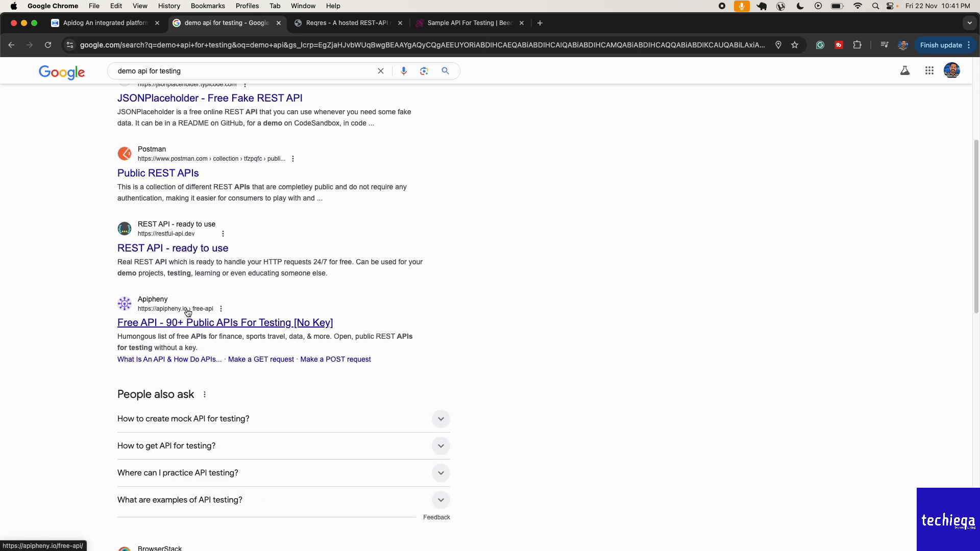
super+click(192, 249)
- Look over the Reqres endpoint list and the Beeceptor sample API documentation
click(329, 23)
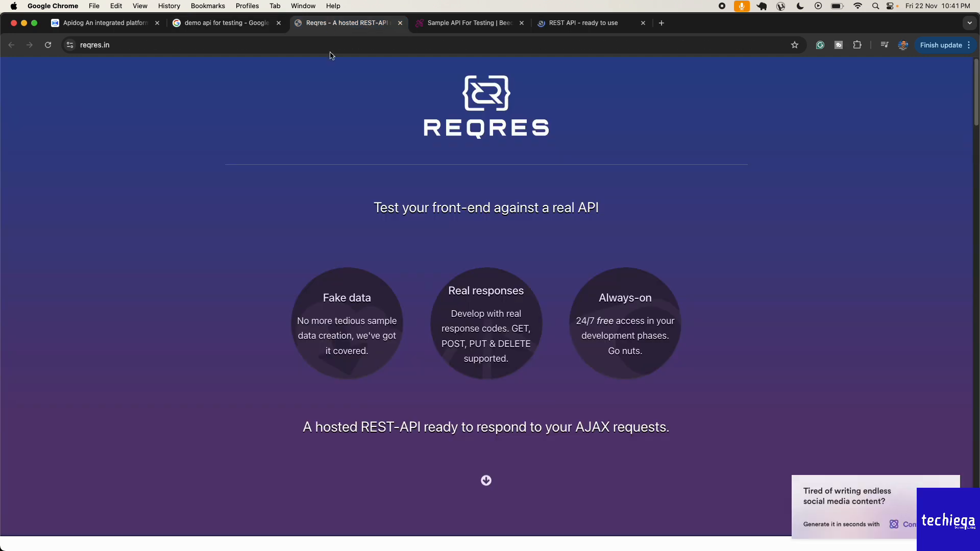
scroll(328, 280, down, 10)
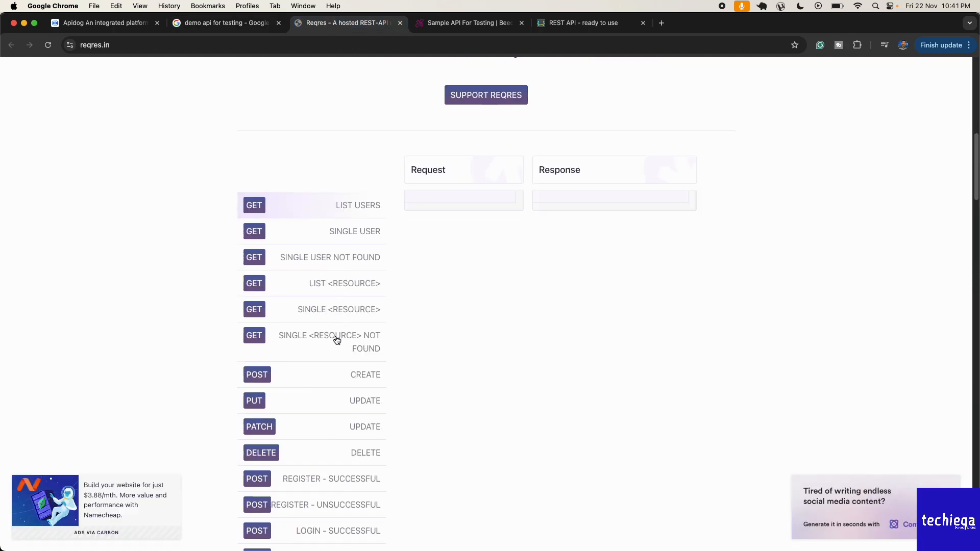
click(444, 23)
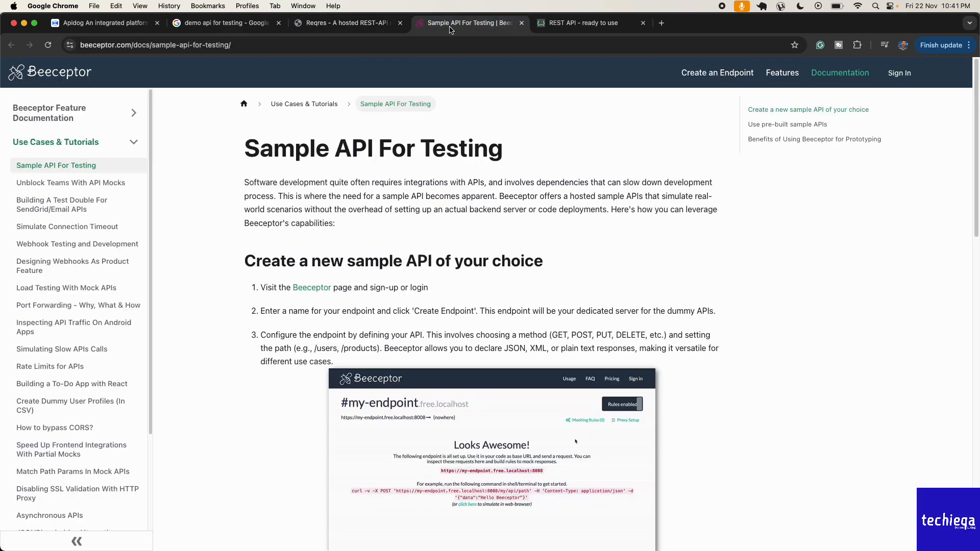
scroll(395, 256, down, 10)
scroll(395, 255, down, 8)
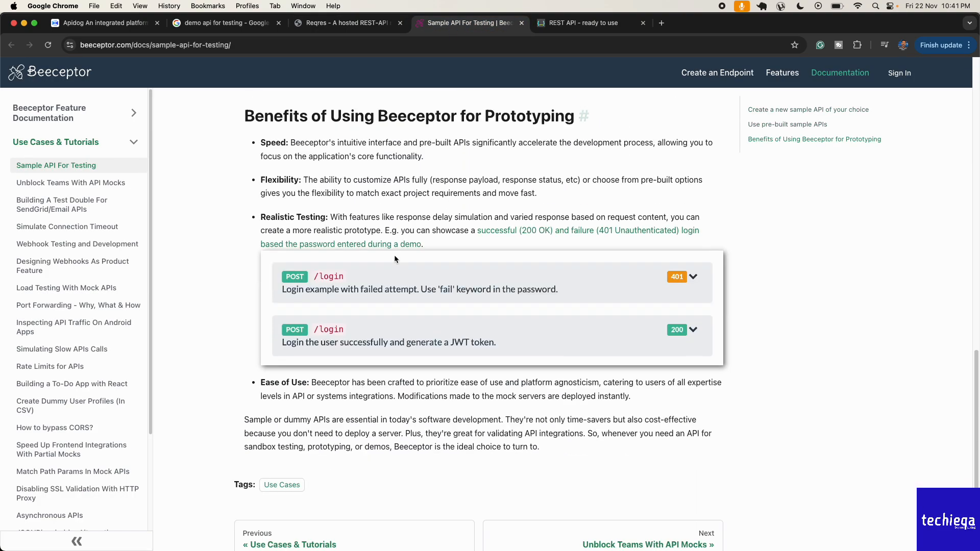
- Bring up the list of all endpoints on restful-api.dev and accept the site's cookies
click(550, 24)
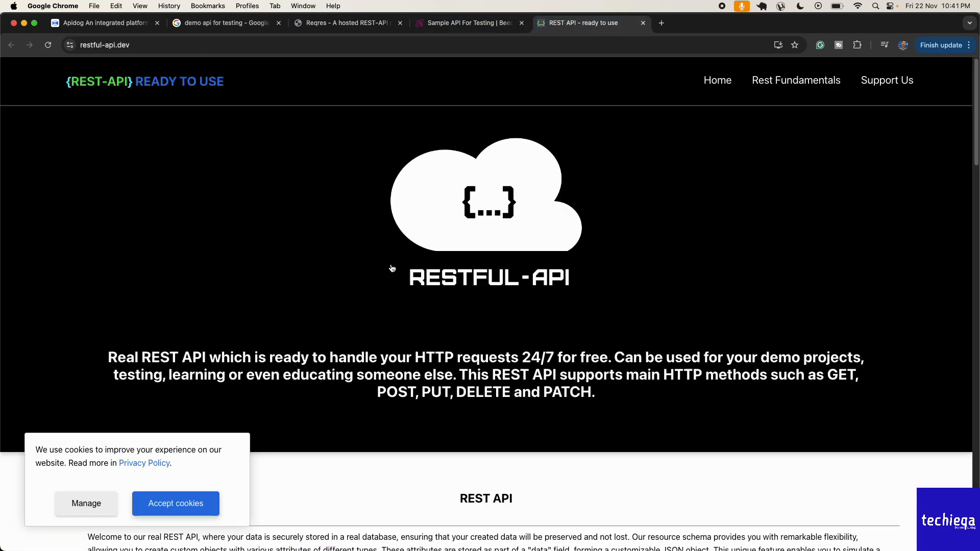
scroll(391, 266, down, 10)
scroll(391, 265, down, 3)
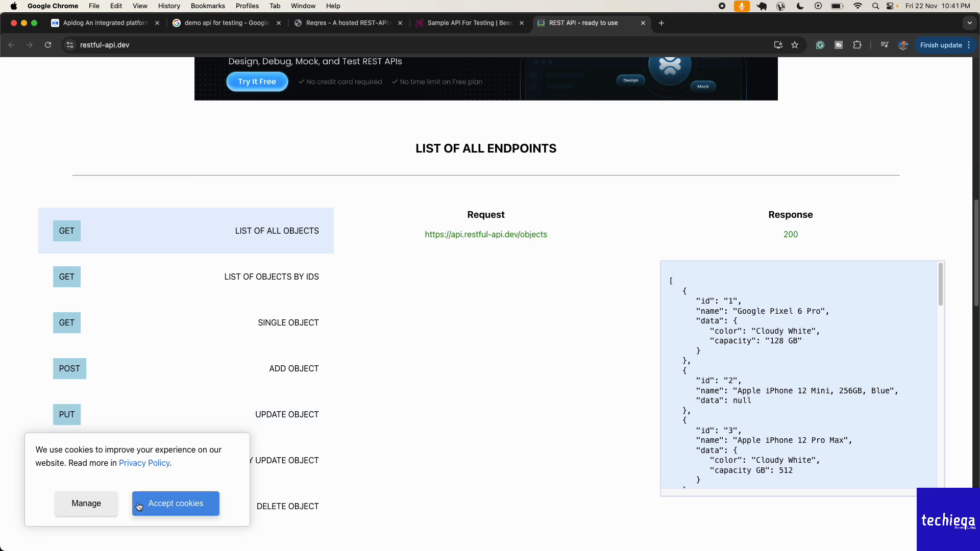
click(167, 511)
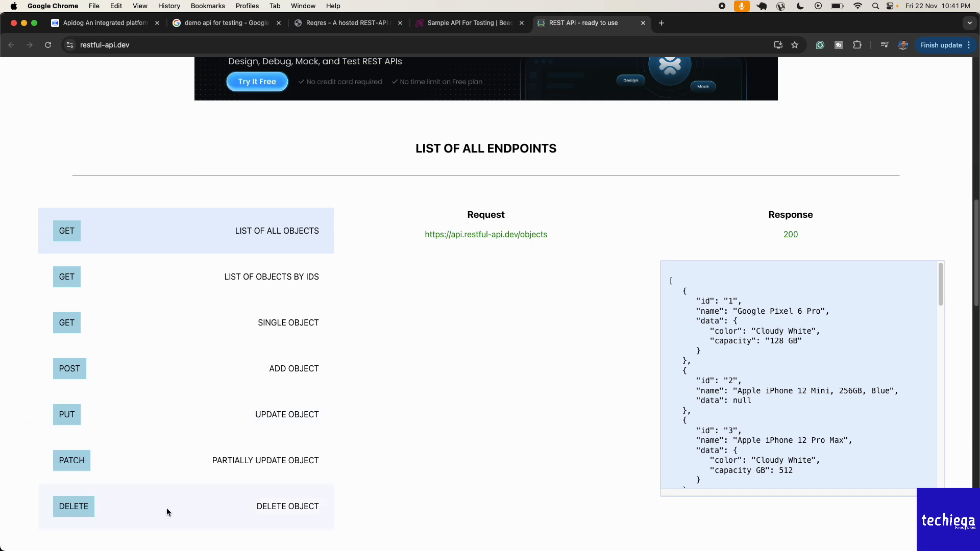
- Examine the sample requests and responses of the restful-api.dev endpoints from list of objects by IDs through partially update object
click(266, 285)
click(265, 323)
click(267, 378)
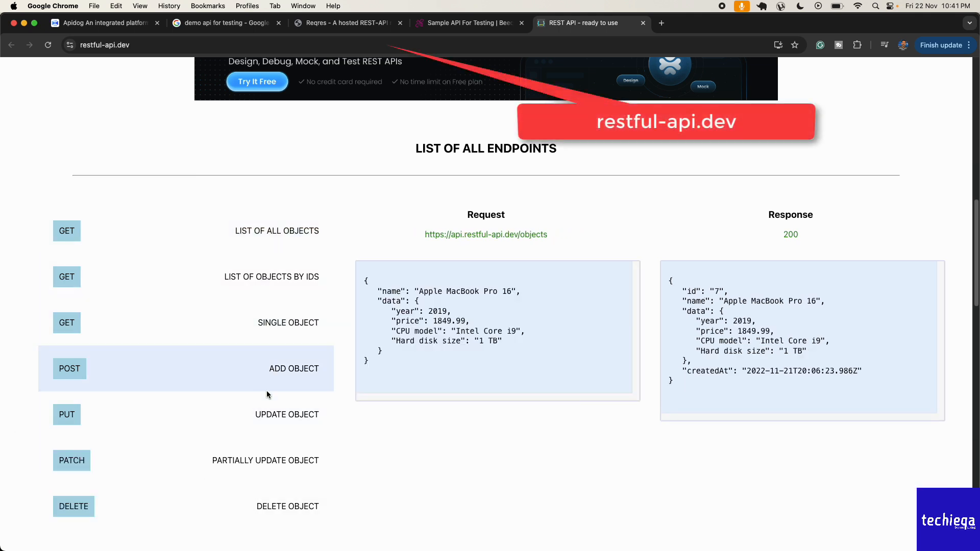
click(265, 412)
click(264, 472)
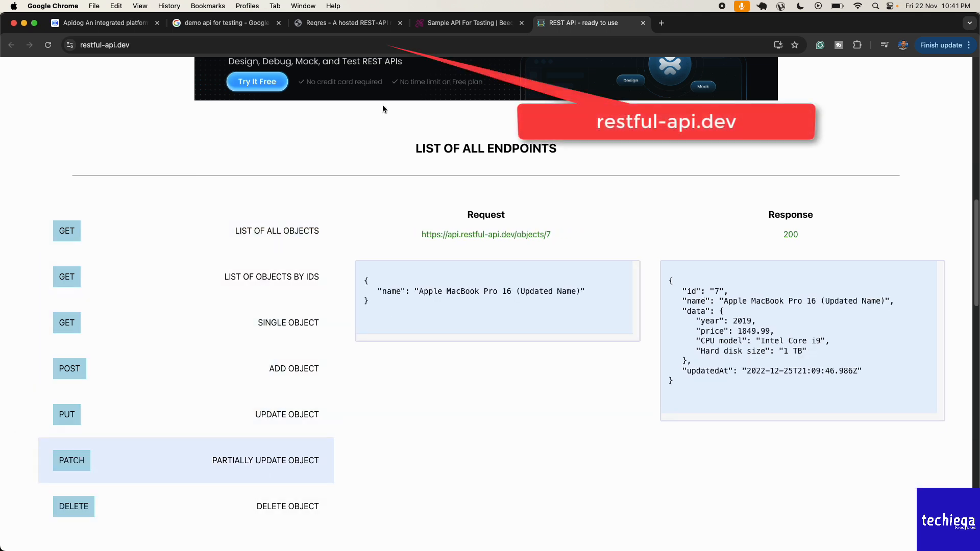
- Close the Beeceptor, Reqres and Google search tabs, keeping restful-api.dev open
click(522, 23)
click(400, 22)
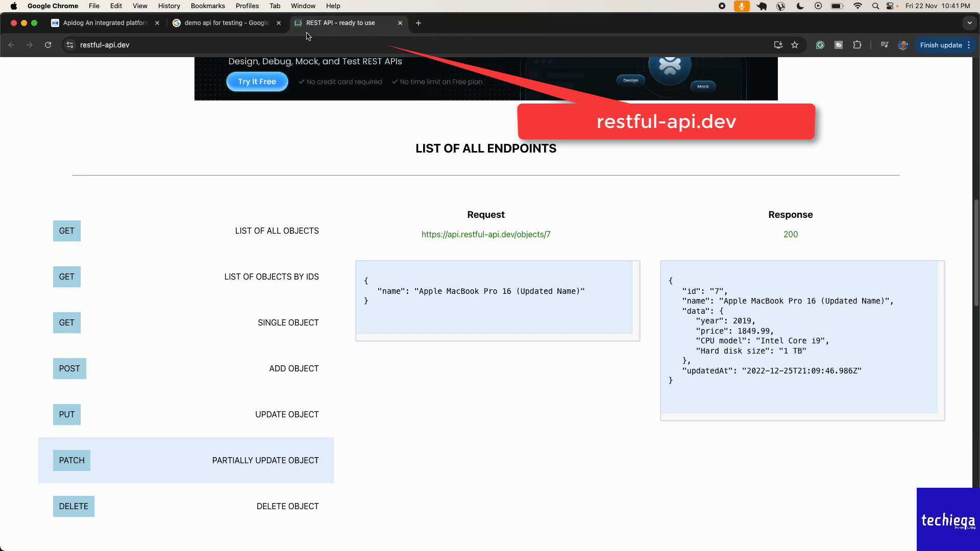
click(279, 22)
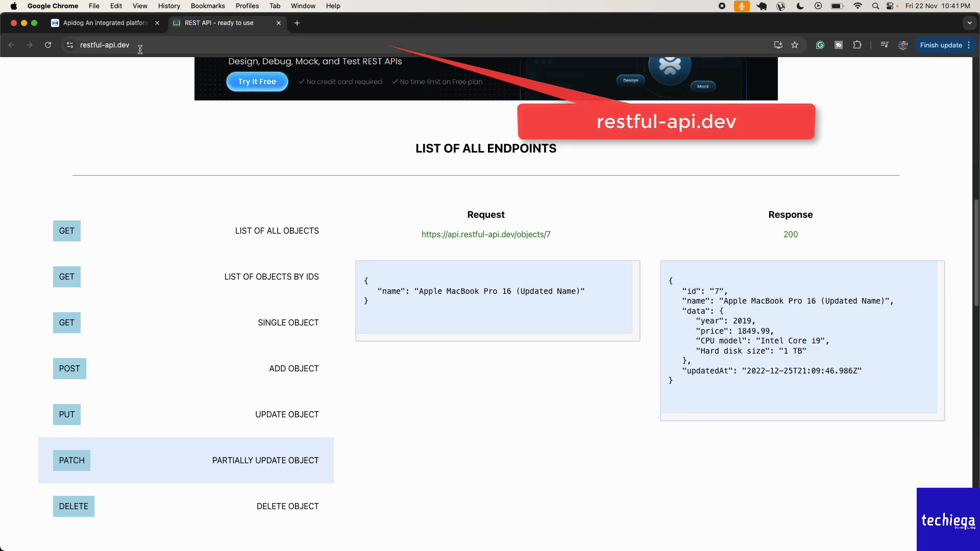
- Copy the request URL of the list of all objects endpoint from restful-api.dev and switch to Apidog
click(265, 243)
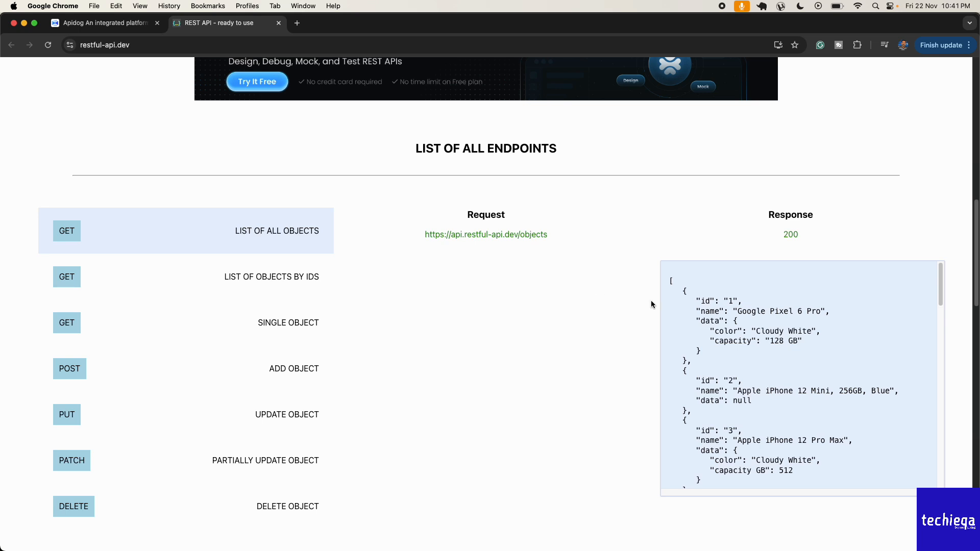
scroll(743, 371, down, 15)
scroll(744, 370, down, 3)
scroll(743, 370, up, 18)
drag(548, 240, 428, 234)
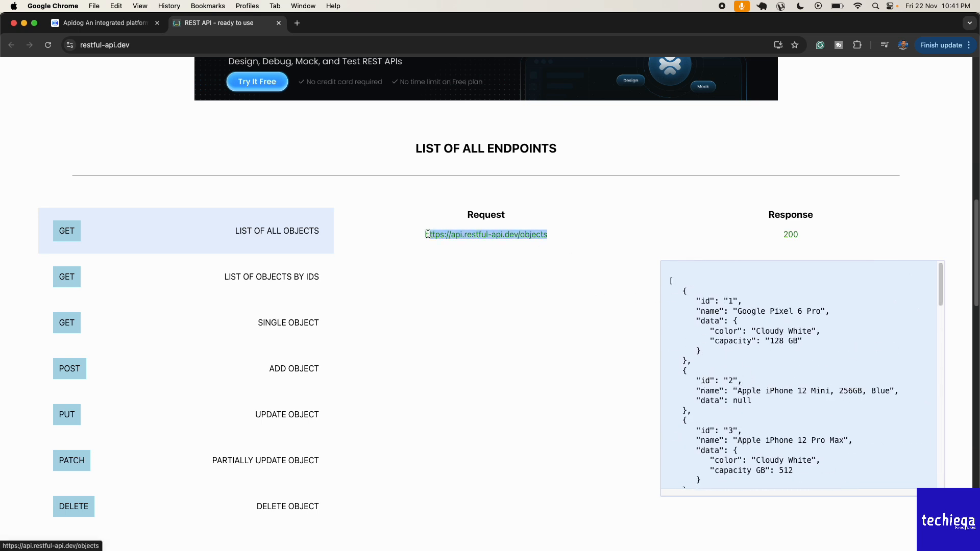
key(super+c)
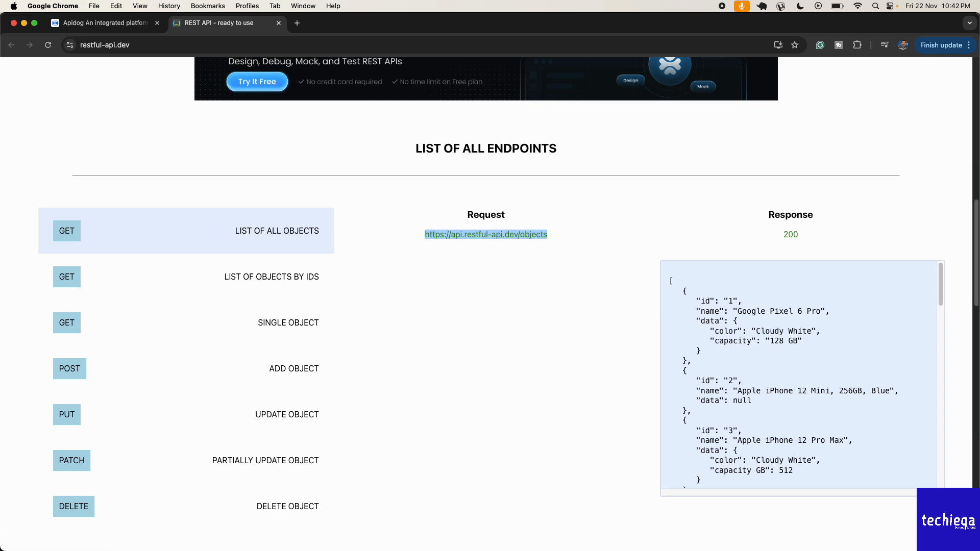
key(super+Tab)
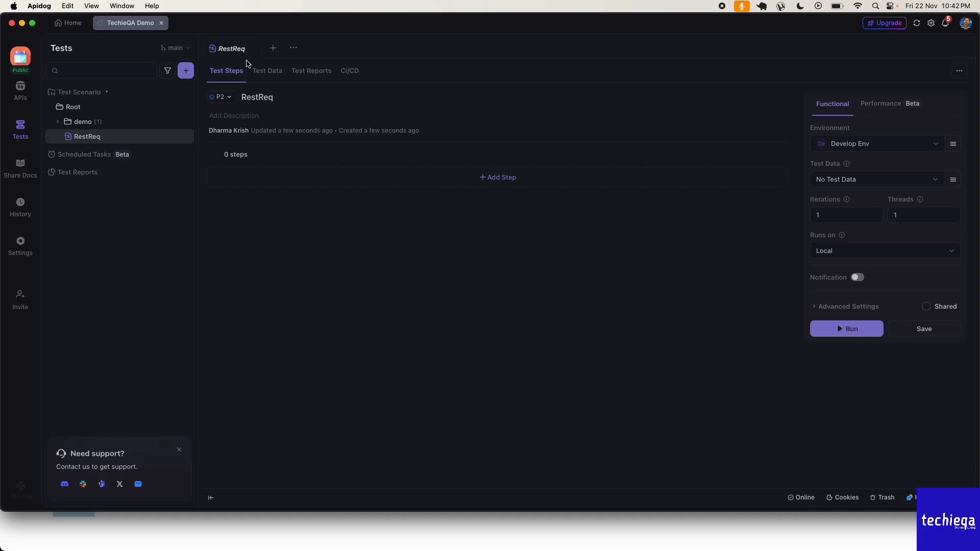
click(274, 49)
click(235, 49)
click(251, 49)
click(265, 48)
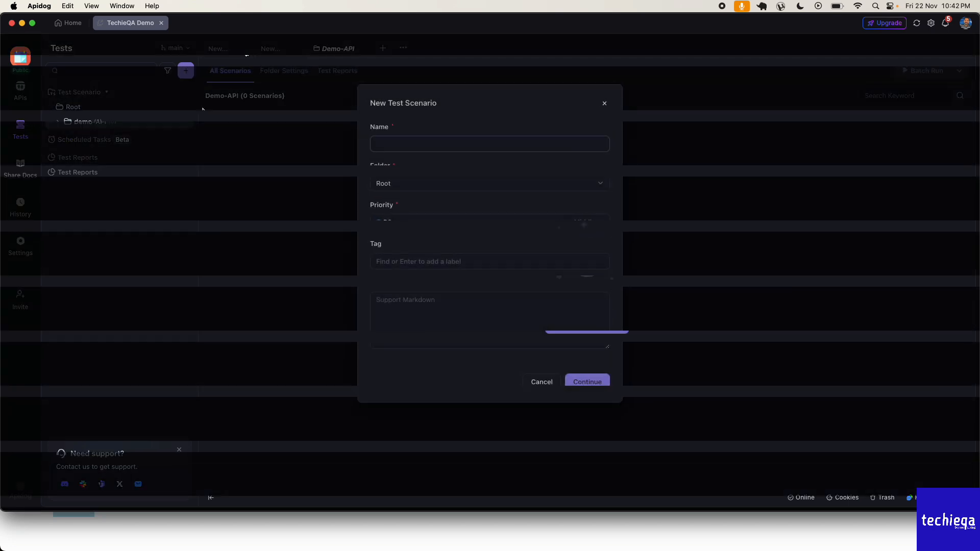
click(549, 380)
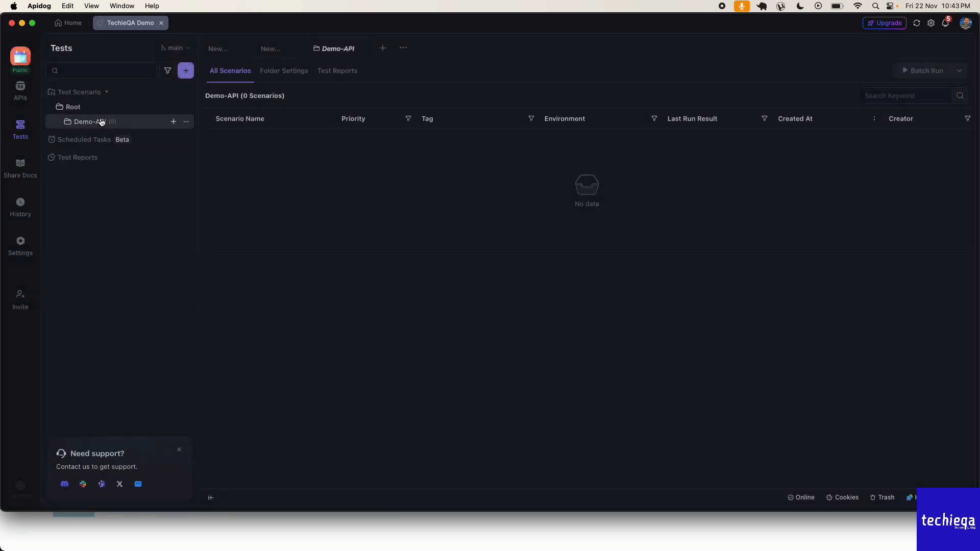
right_click(102, 123)
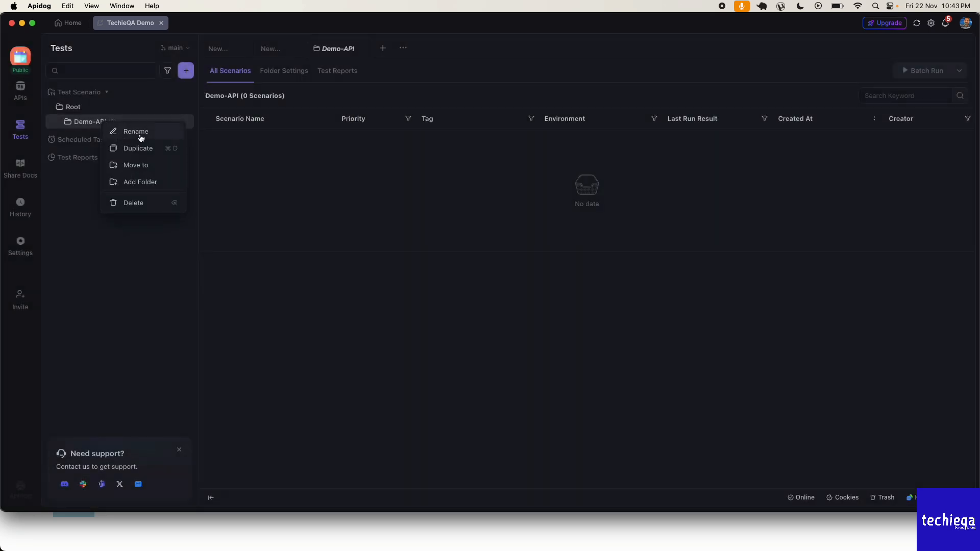
click(105, 123)
- Start a new test scenario named SmokeTest in the Demo-API folder with priority P0
click(185, 71)
click(211, 94)
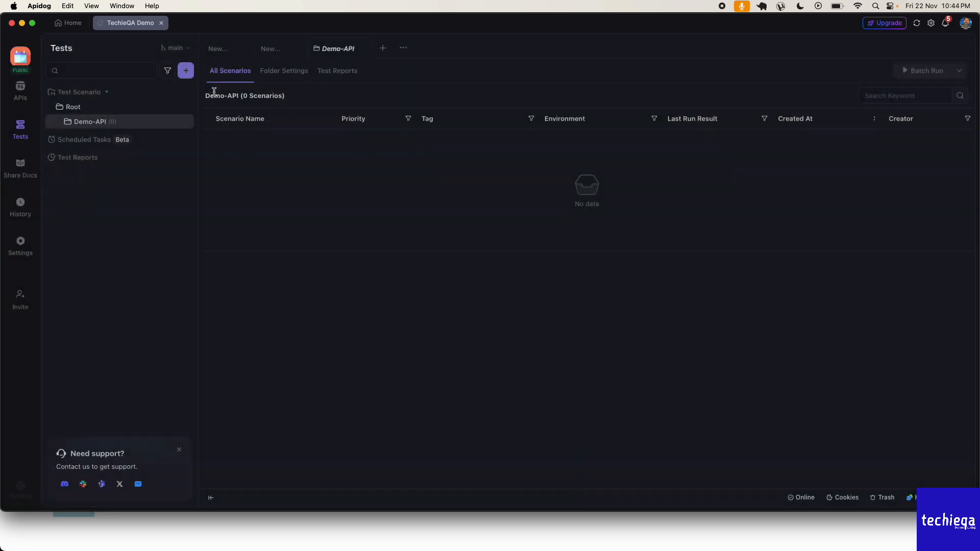
click(185, 71)
click(219, 93)
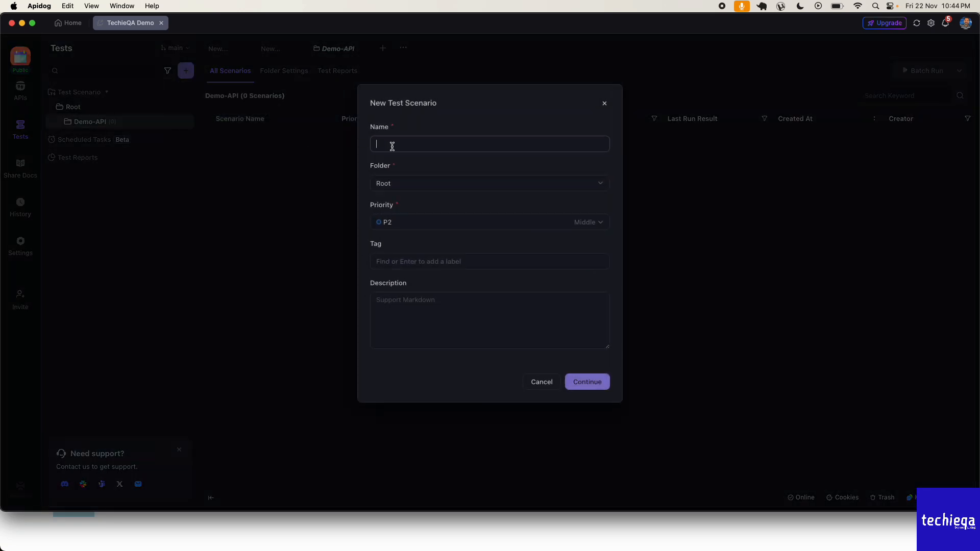
text(SmokeTest)
click(416, 183)
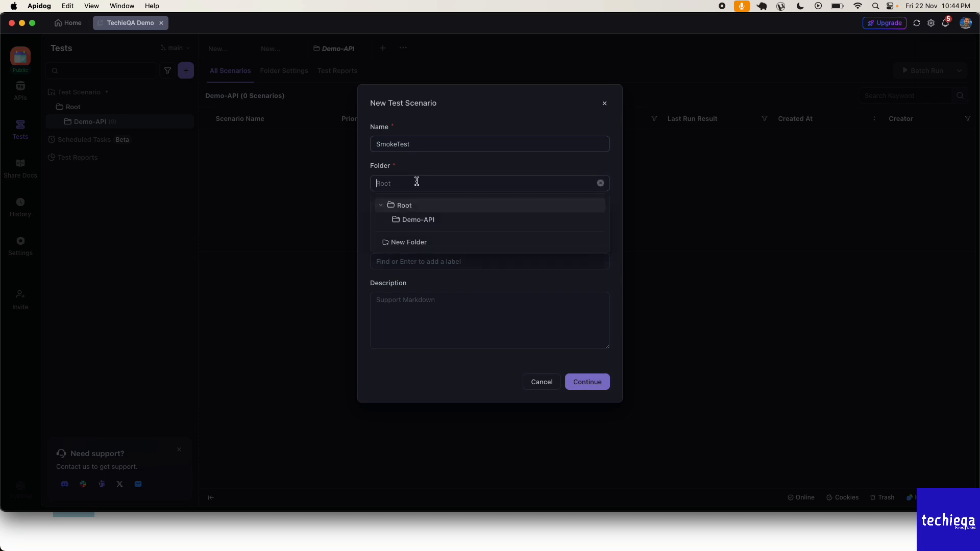
click(422, 220)
click(414, 225)
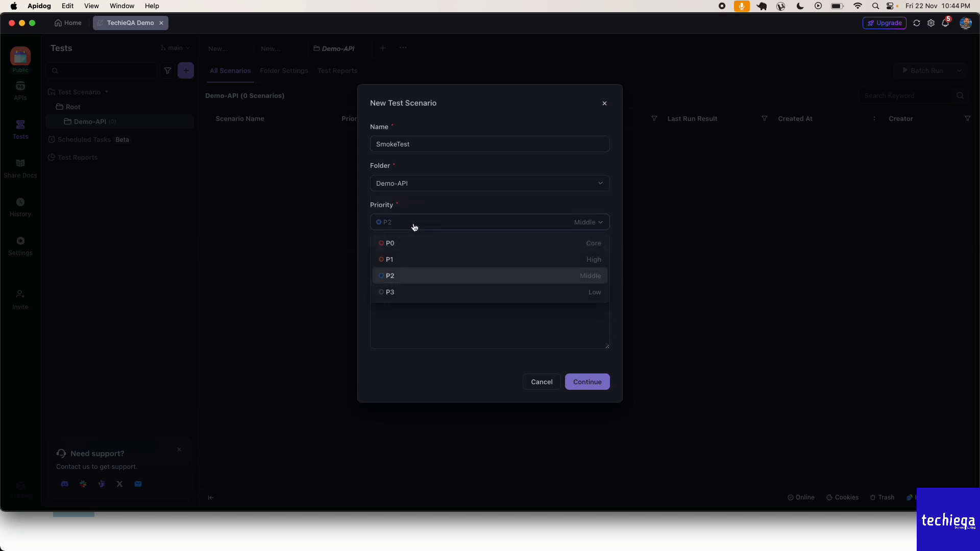
click(409, 243)
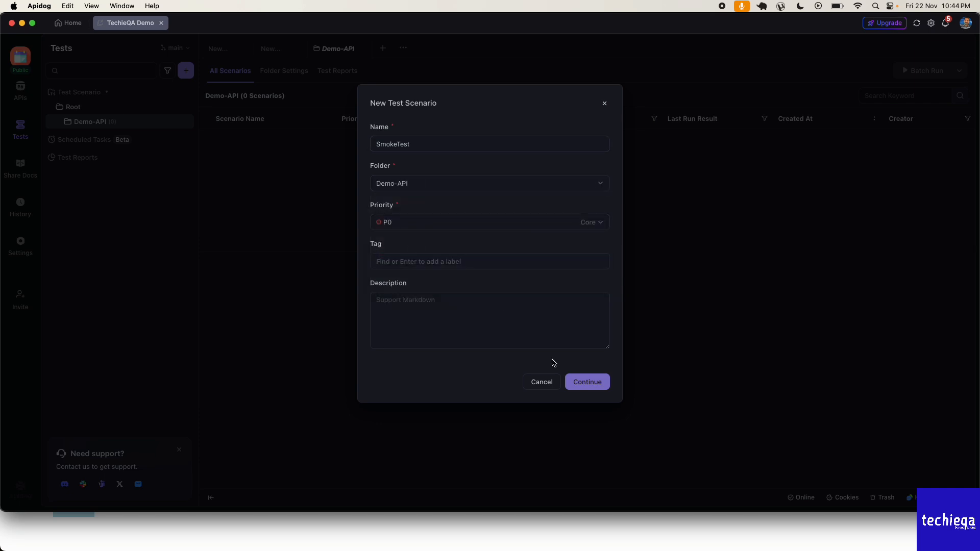
- Add the tags dev and payment to the new scenario, deselect payment again, and create the scenario
click(494, 263)
text(dev)
key(Return)
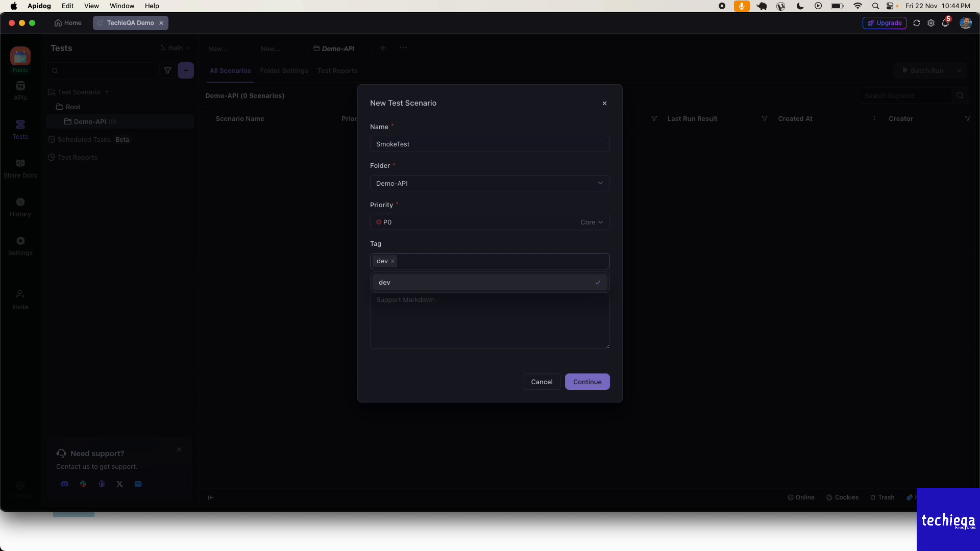
text(payment)
click(477, 284)
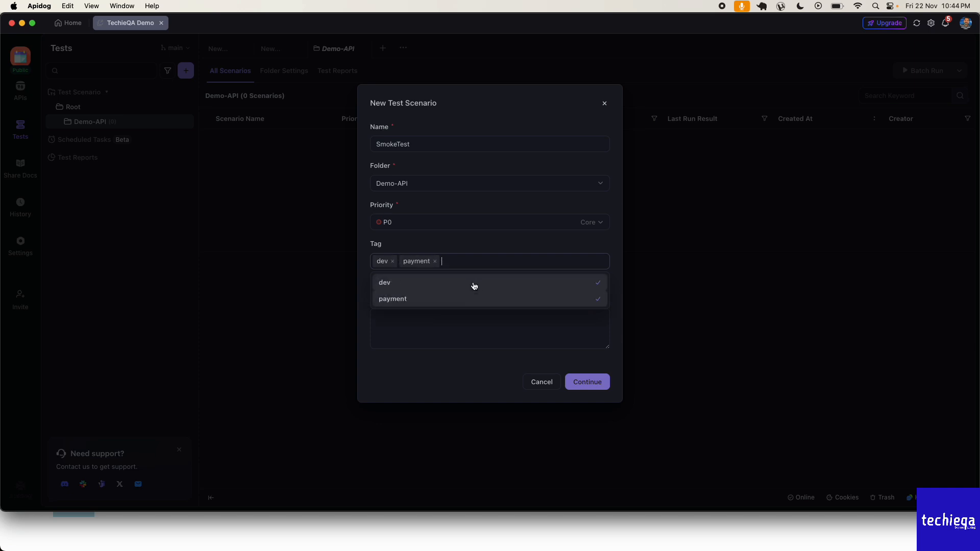
click(464, 298)
click(572, 381)
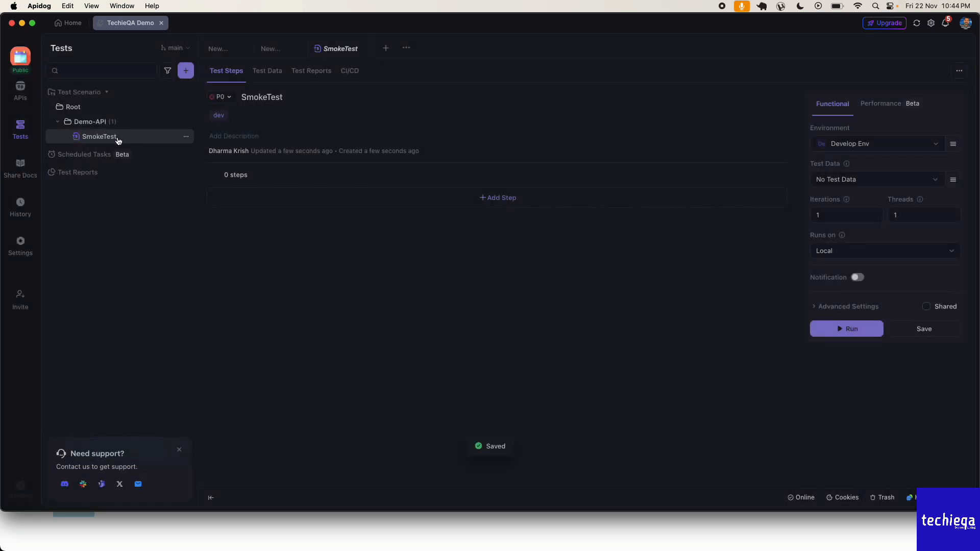
right_click(118, 138)
click(110, 138)
click(497, 199)
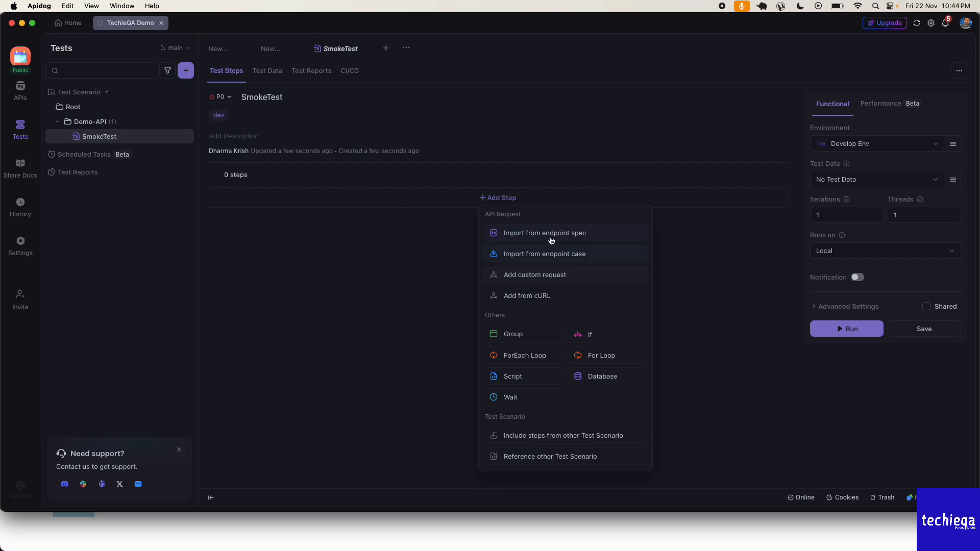
click(532, 280)
click(301, 99)
key(cmd+v)
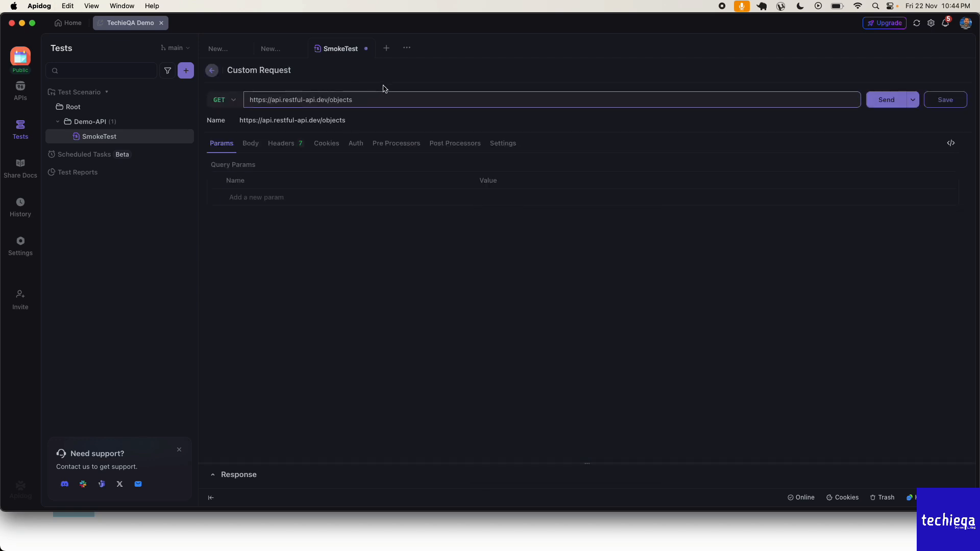
click(879, 103)
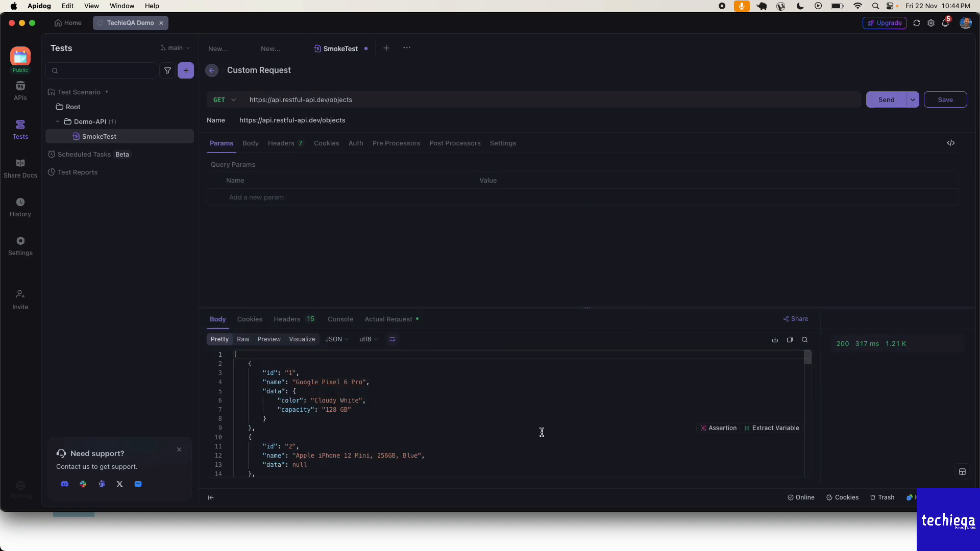
- Look through the response body, save the custom request and return to the SmokeTest steps
scroll(542, 432, down, 10)
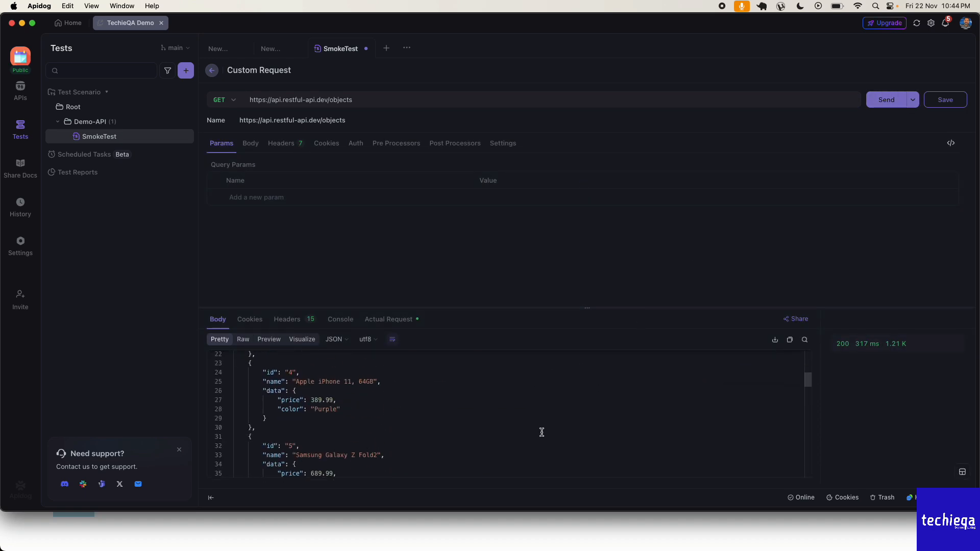
scroll(541, 432, up, 8)
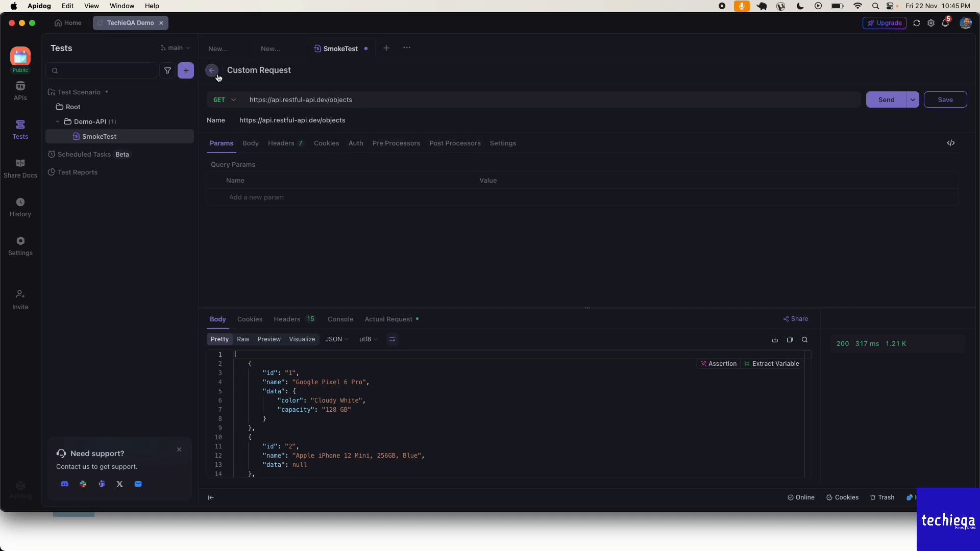
double_click(286, 71)
click(944, 100)
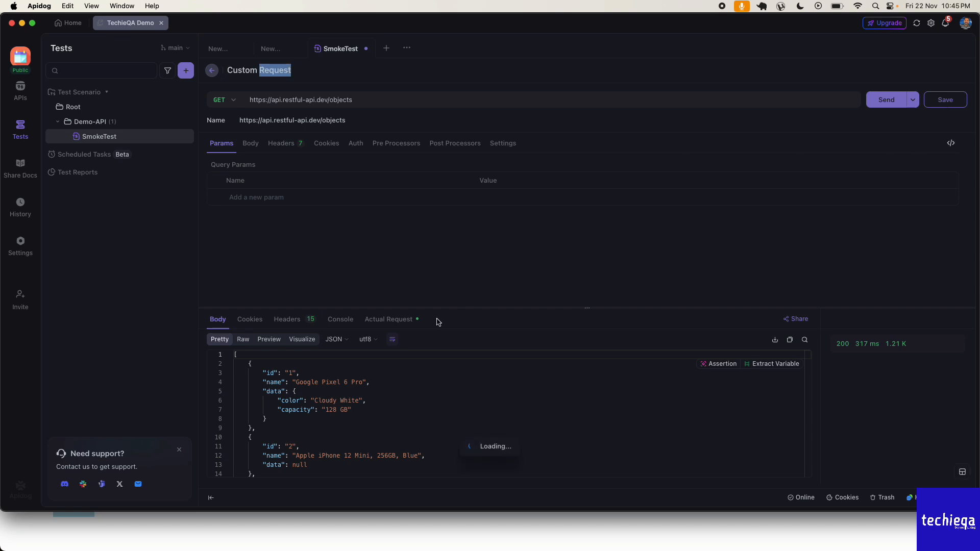
click(212, 71)
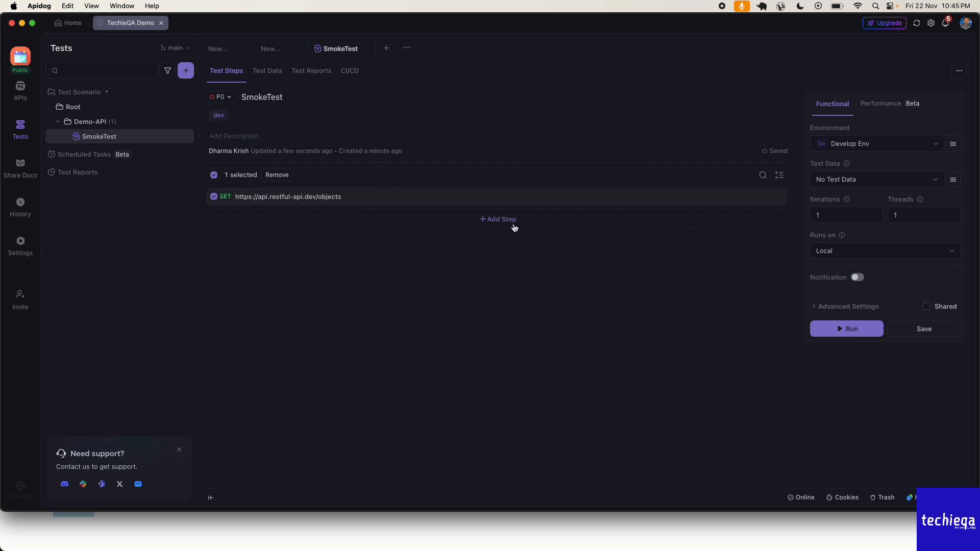
- Start a second custom request in SmokeTest and copy the list of objects by IDs URL from restful-api.dev in Chrome
click(496, 222)
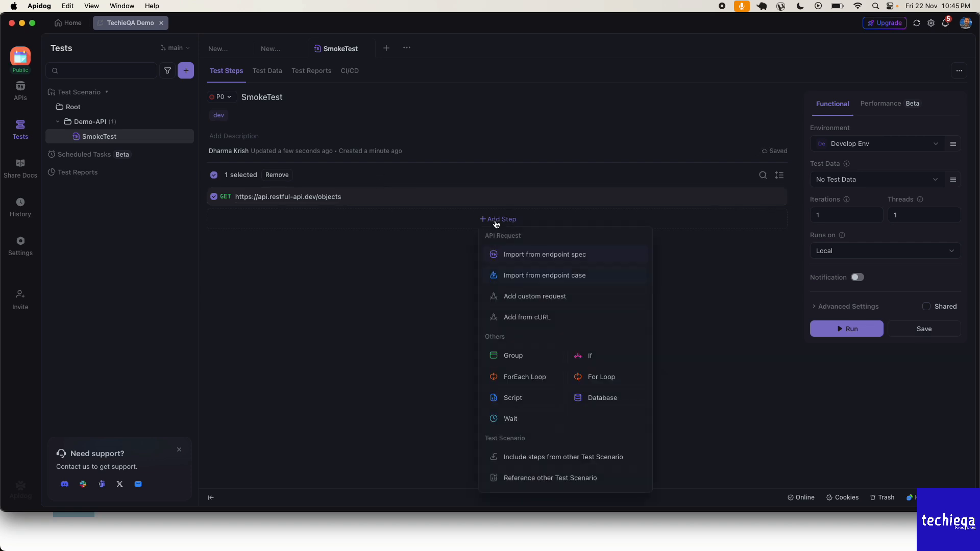
click(536, 298)
click(195, 522)
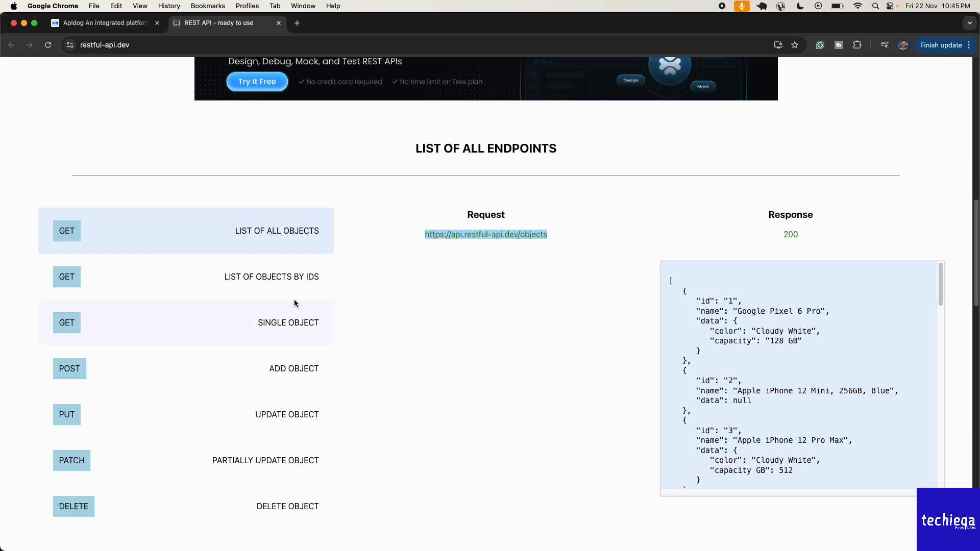
click(289, 279)
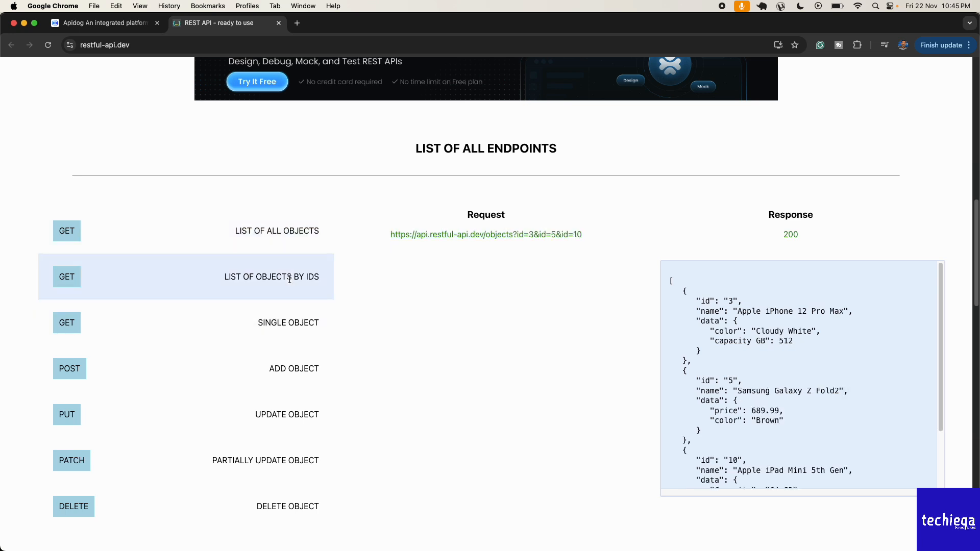
click(580, 234)
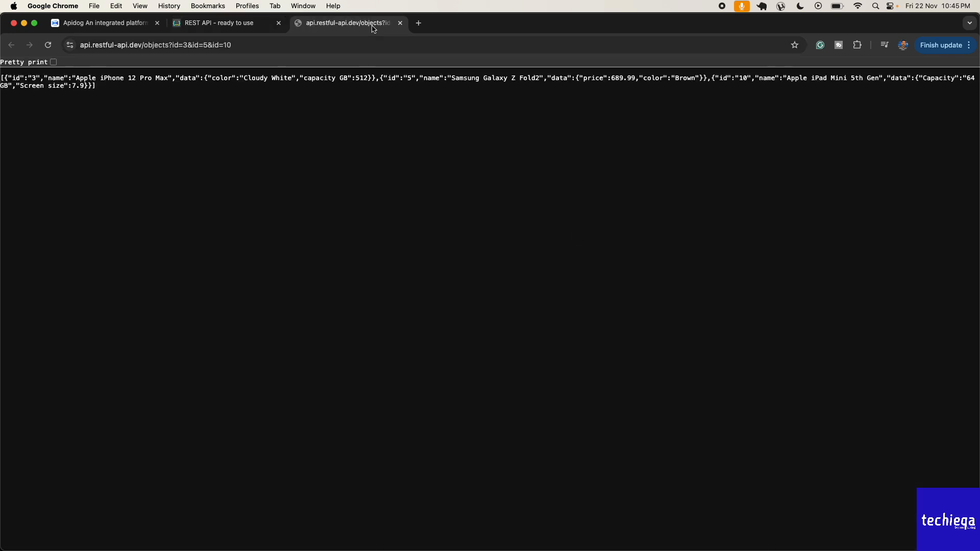
click(255, 43)
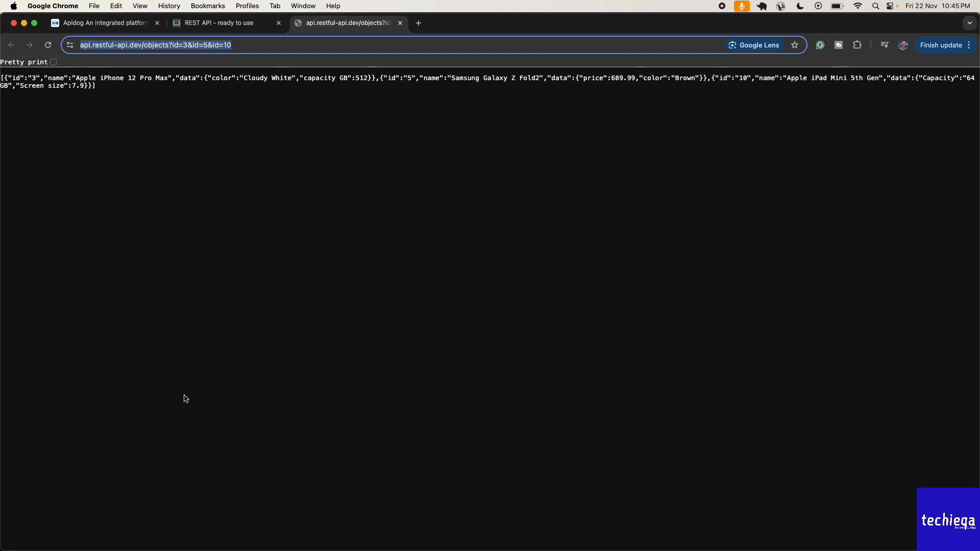
key(super+c)
key(super+Tab)
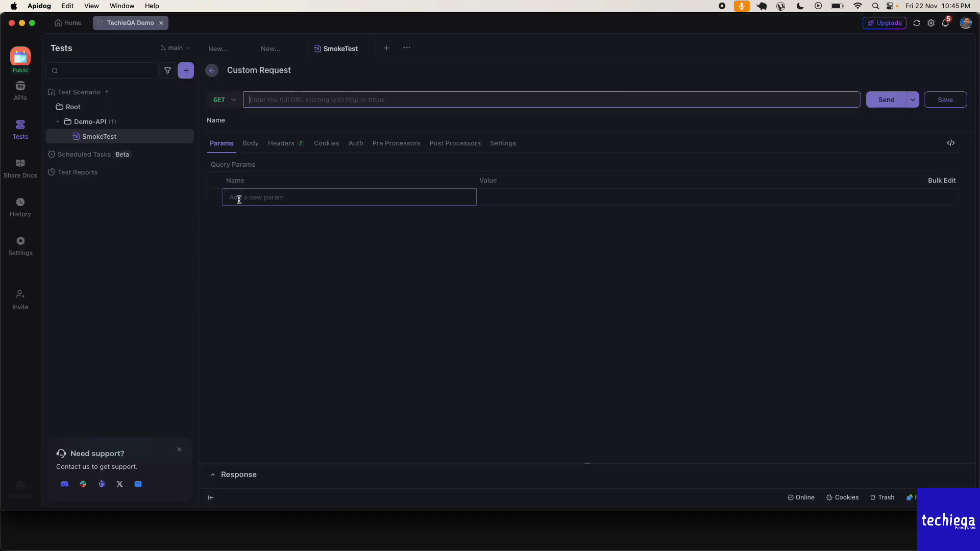
key(super+v)
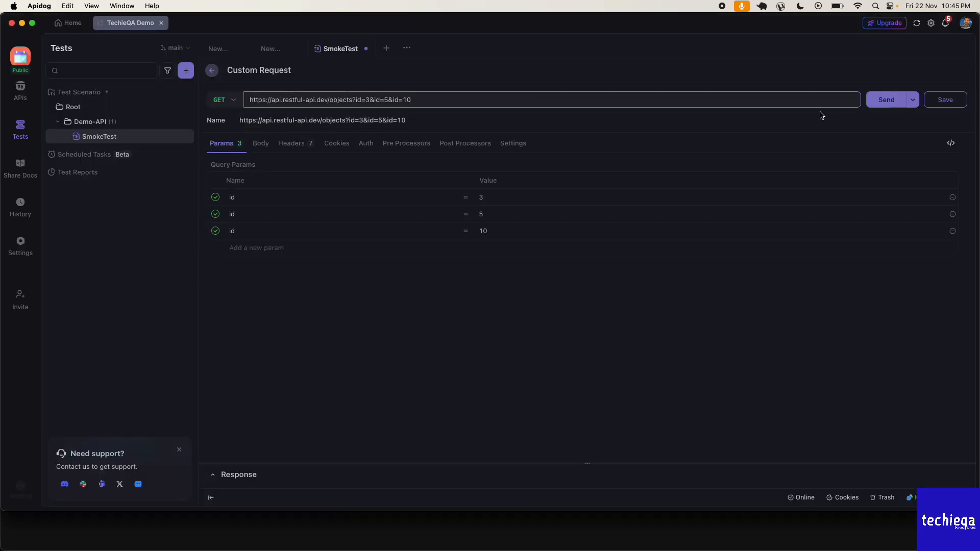
click(888, 100)
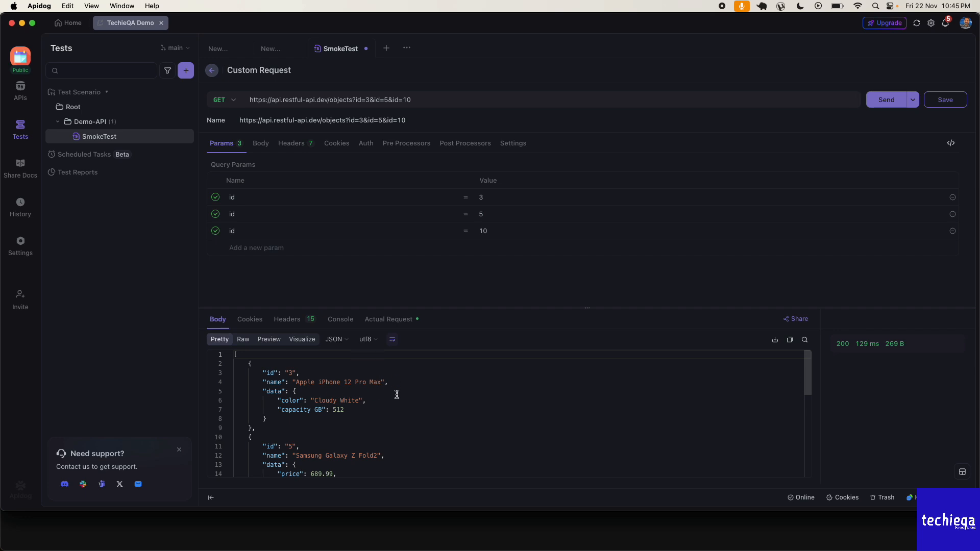
click(444, 139)
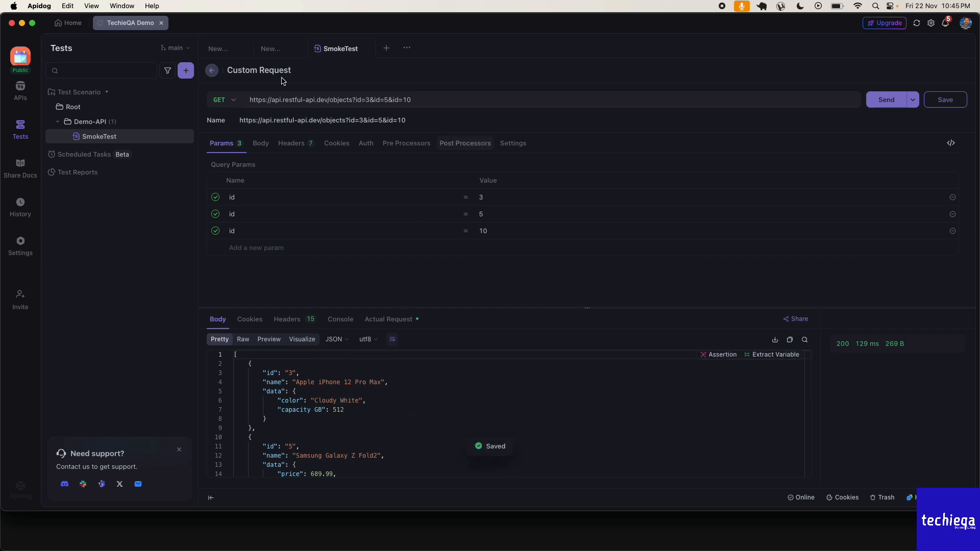
click(213, 73)
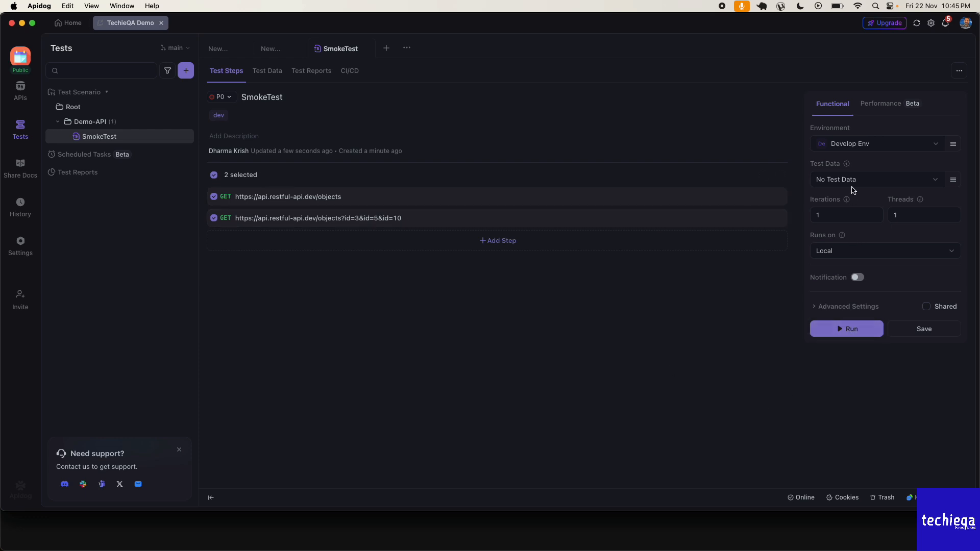
- Check SmokeTest's performance run settings and set the functional run's iterations to 2
click(877, 108)
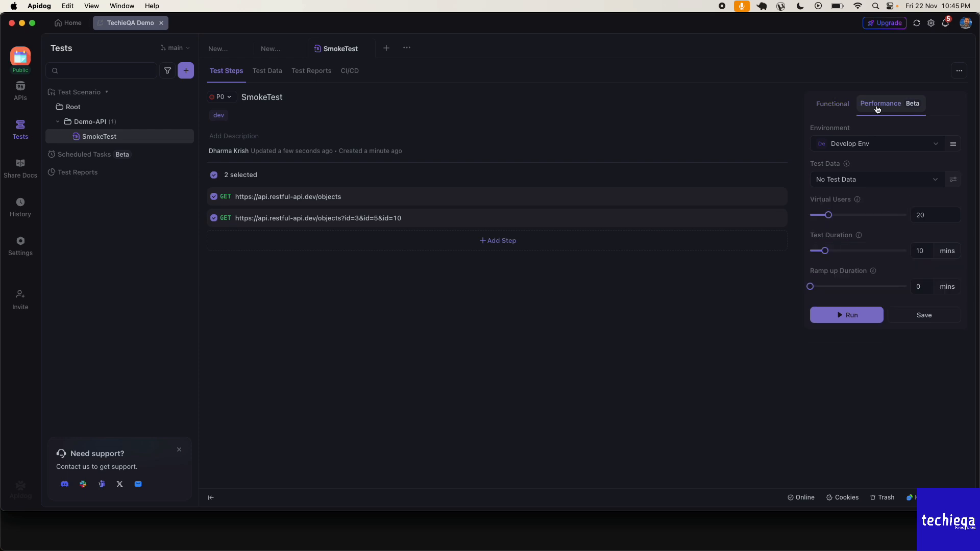
click(832, 103)
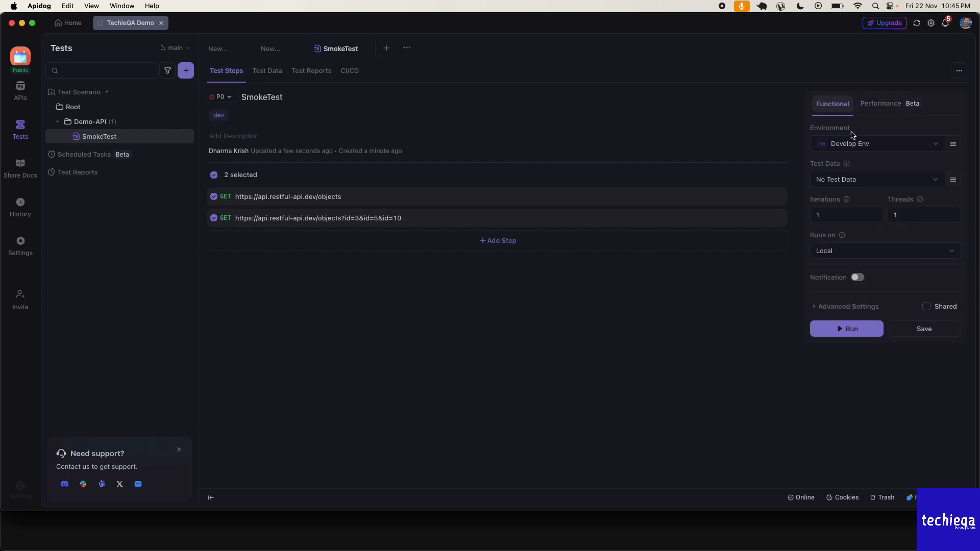
click(841, 212)
drag(841, 211, 808, 215)
text(2)
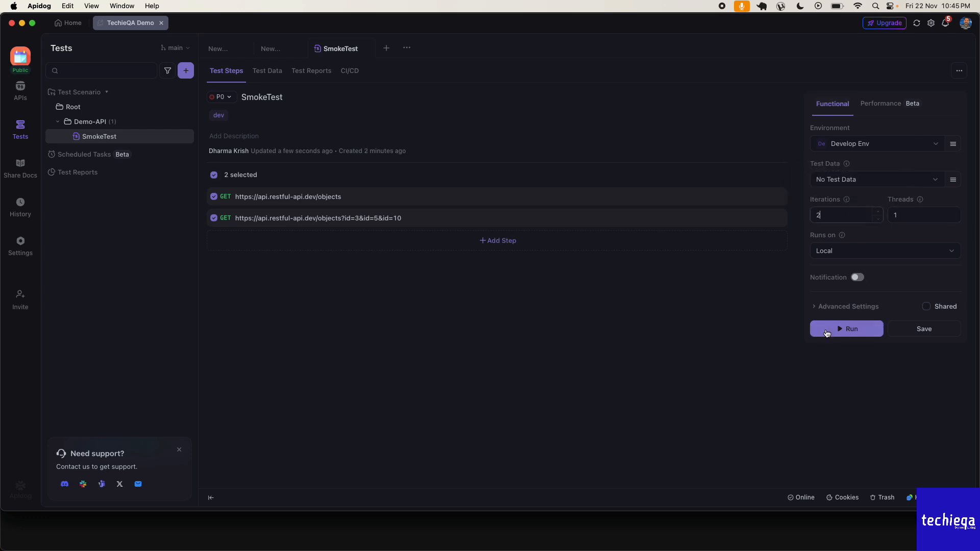
- Run the SmokeTest functional test and open the scenario overview of the Demo-API folder
click(837, 328)
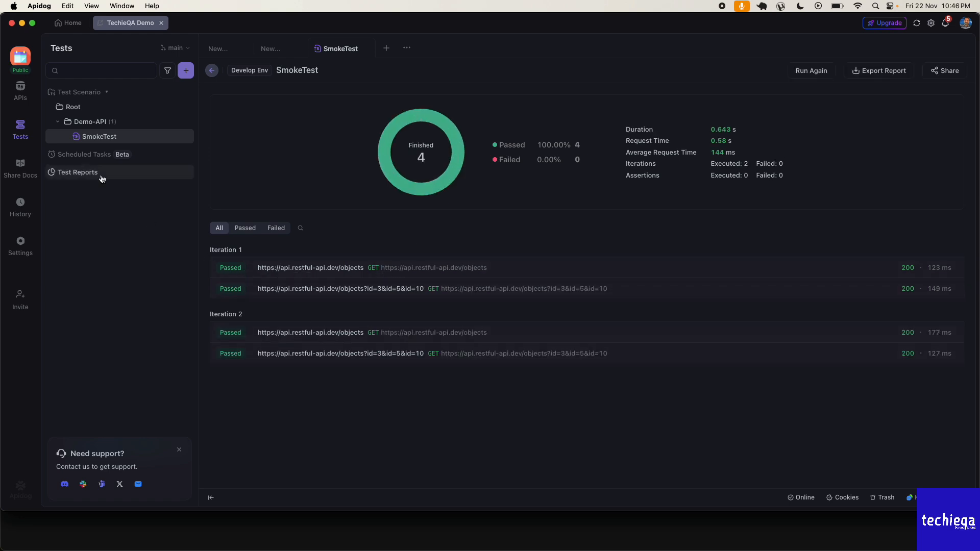
right_click(105, 128)
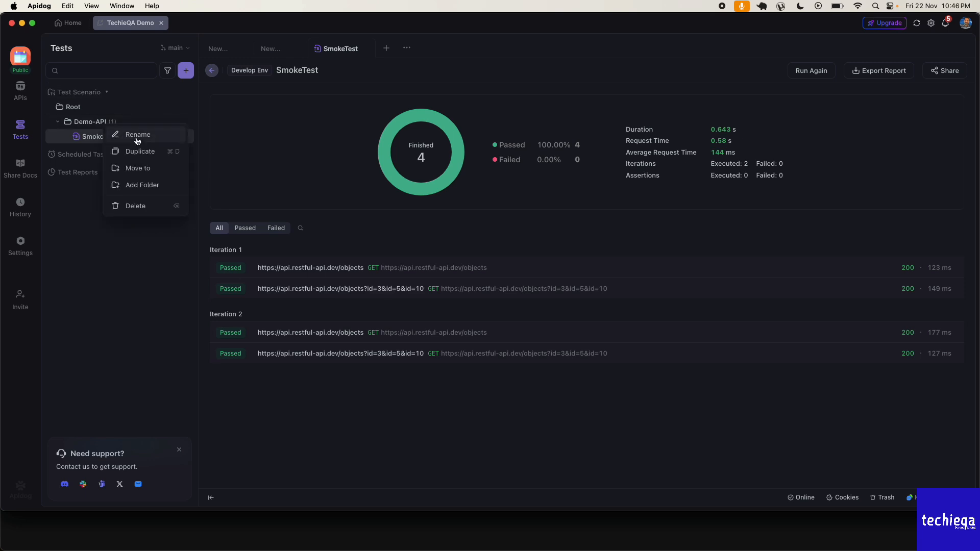
click(95, 122)
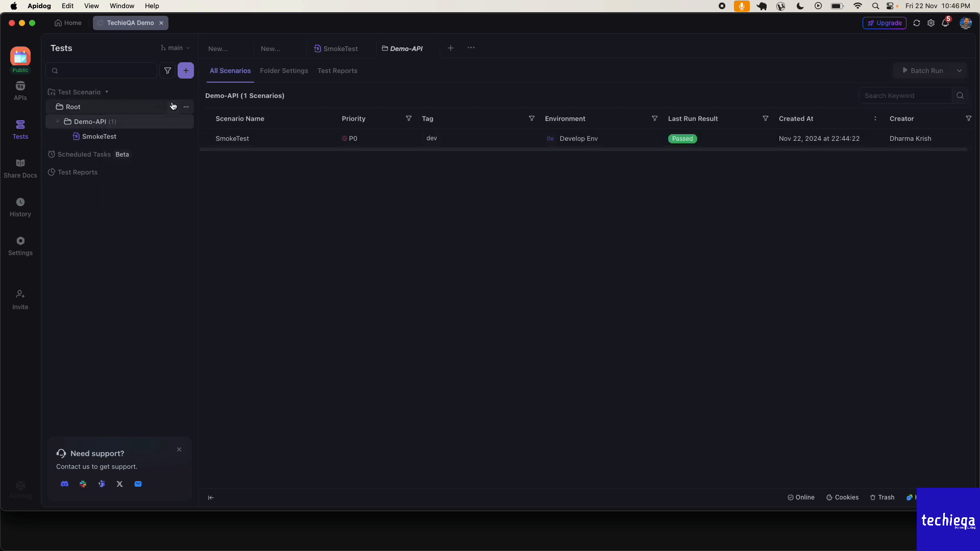
- Create a test scenario named Regression in the Demo-API folder with priority P1 and the tag regression
click(174, 122)
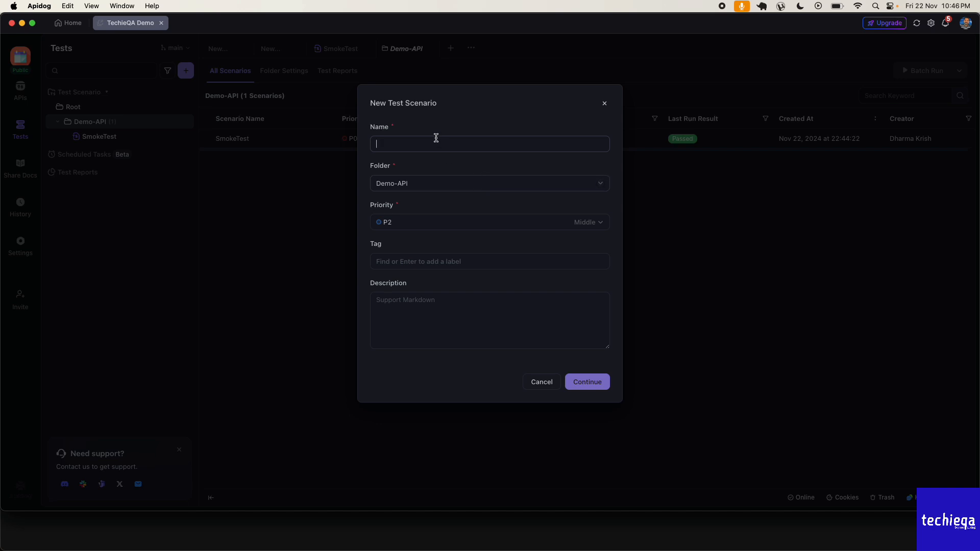
text(Re)
click(433, 227)
click(402, 259)
click(505, 261)
text(regression)
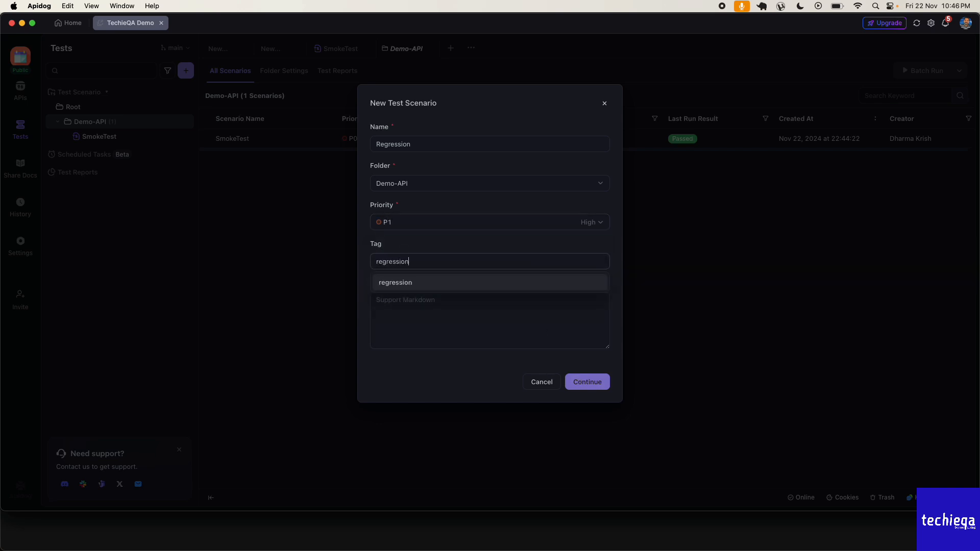
click(529, 289)
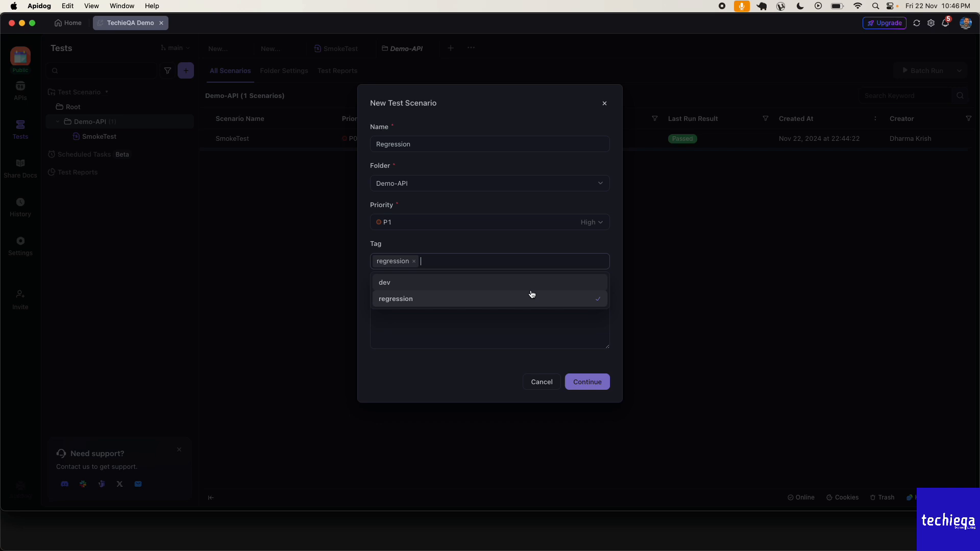
click(594, 387)
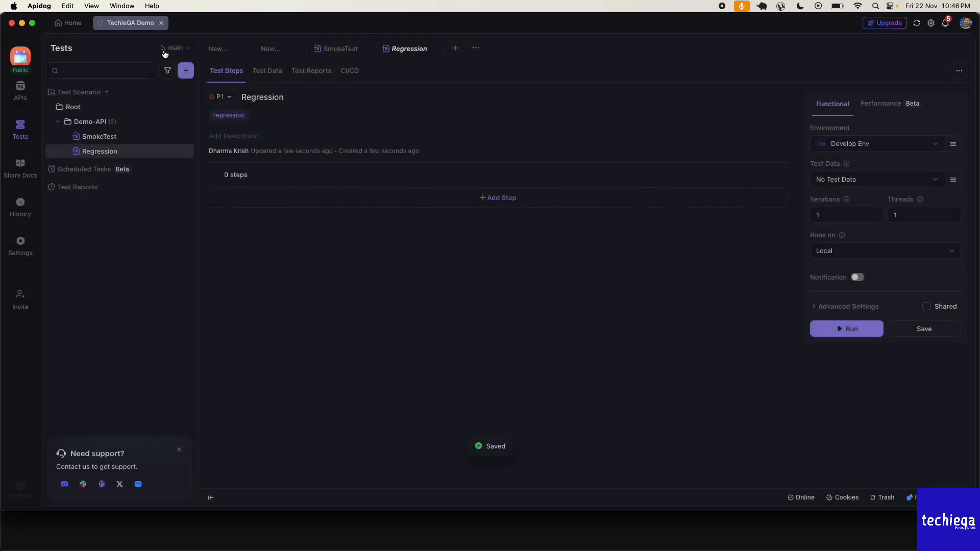
- Examine the sprint branch options available for the main branch without switching branches
click(190, 50)
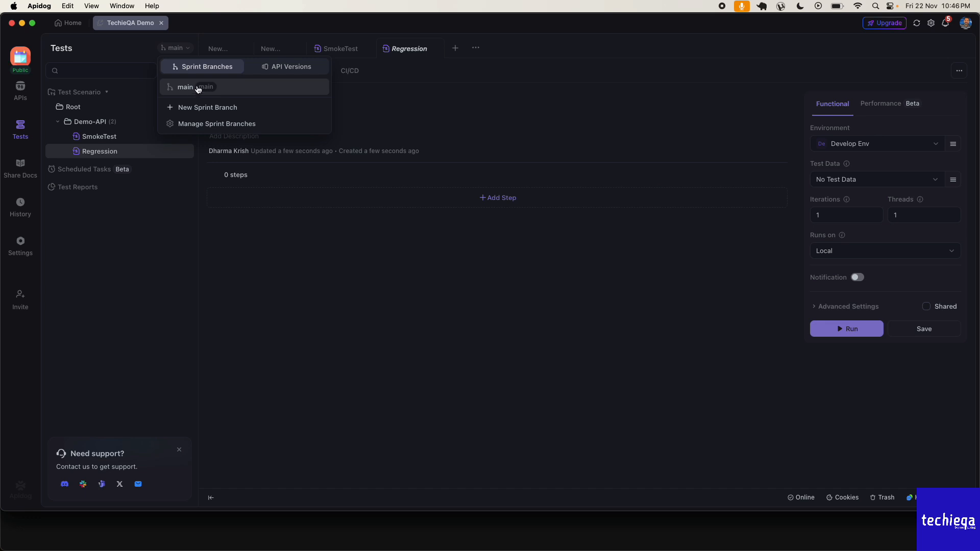
click(134, 50)
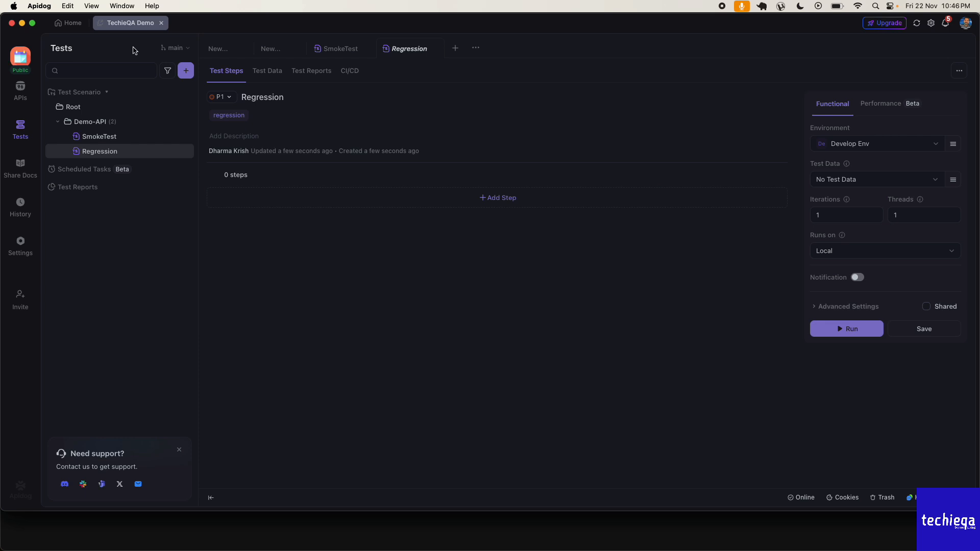
click(173, 49)
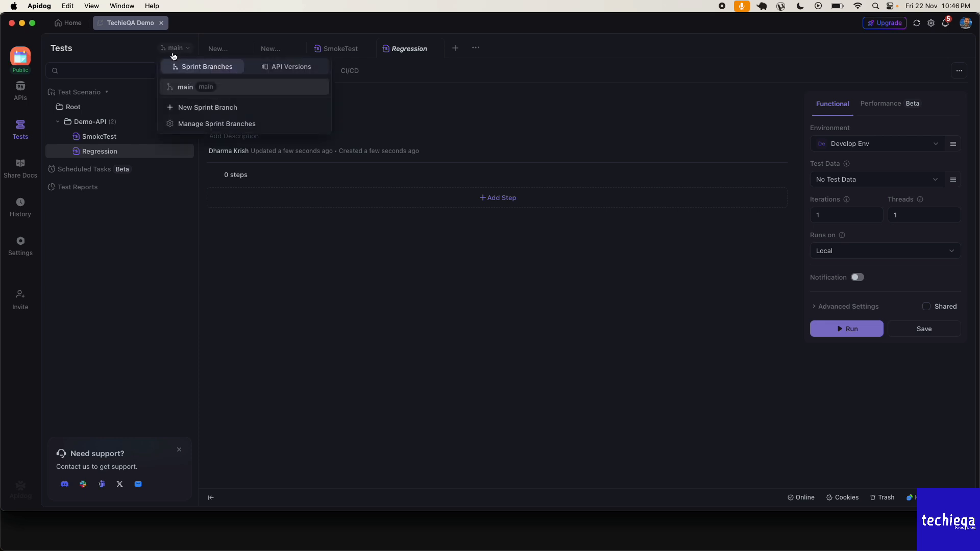
click(139, 47)
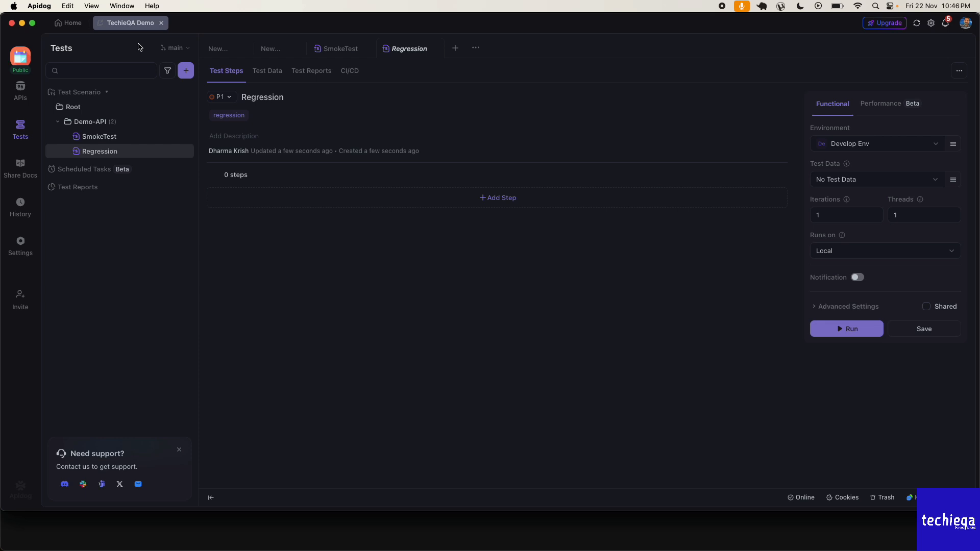
click(172, 49)
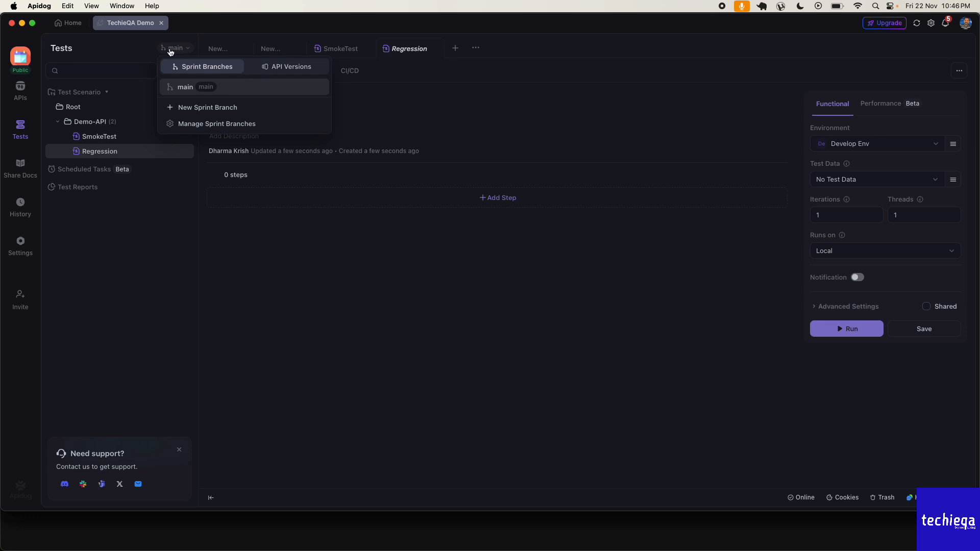
click(128, 49)
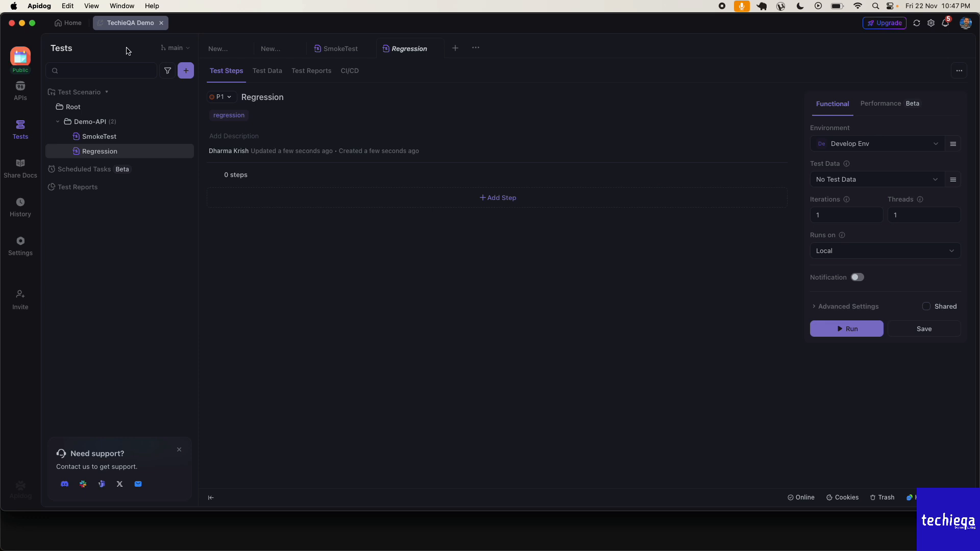
click(170, 49)
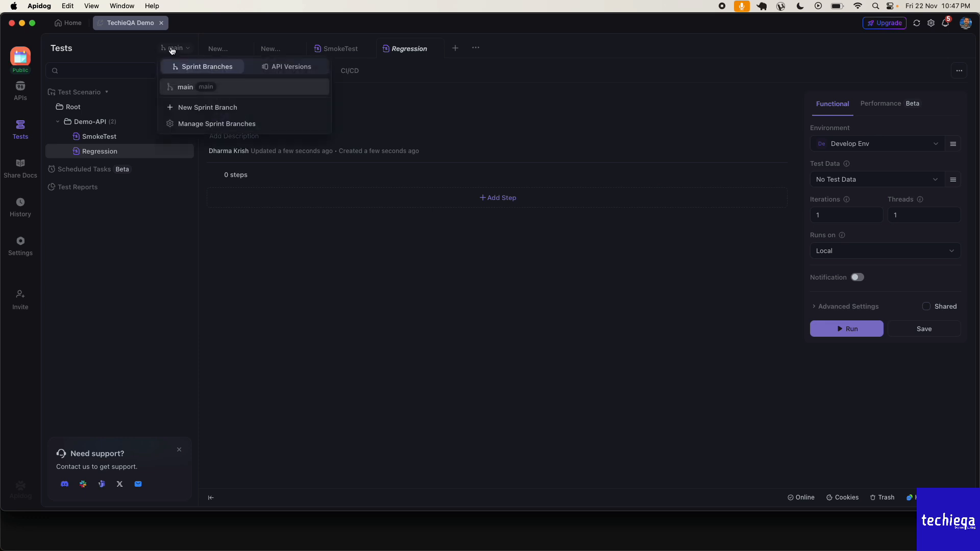
click(121, 58)
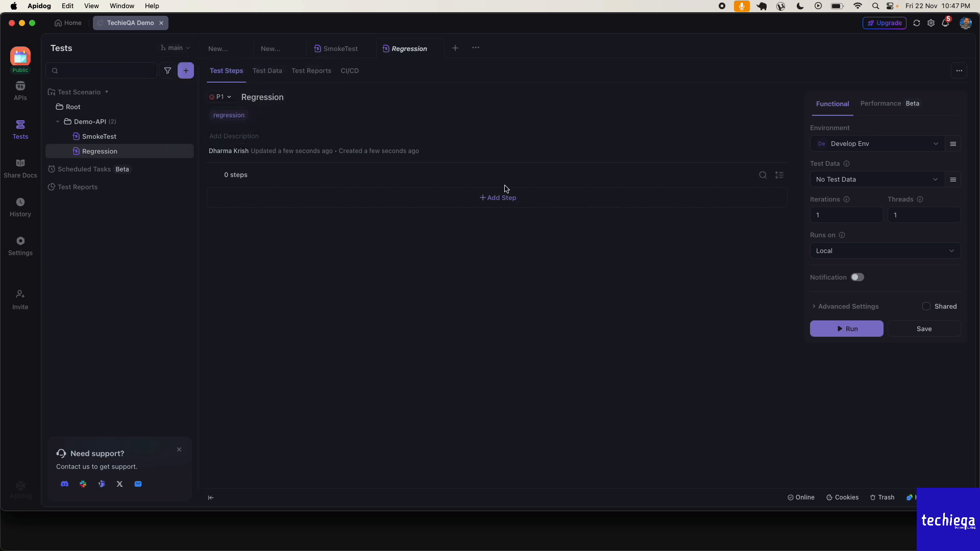
- Start a custom request in Regression and copy the Add Object POST endpoint's URL from restful-api.dev in Chrome
click(485, 197)
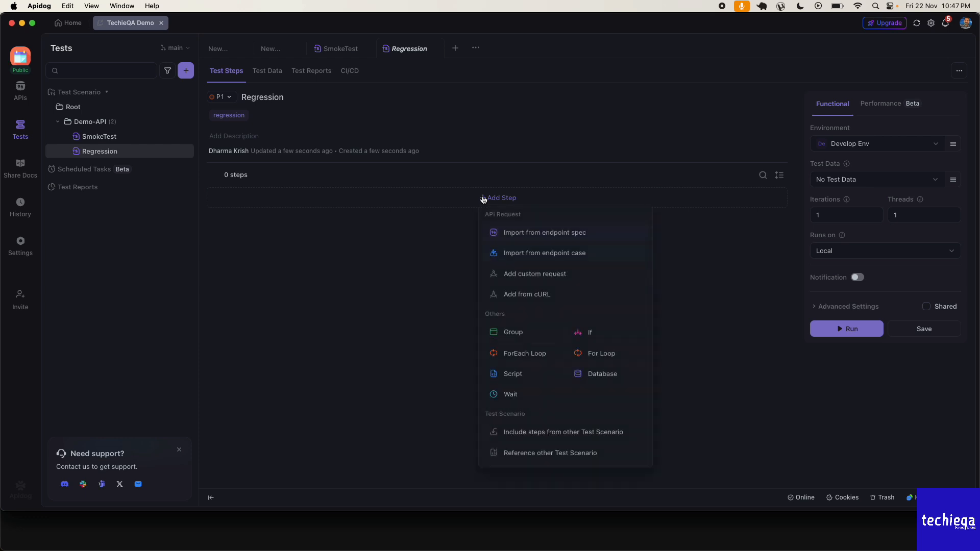
click(536, 276)
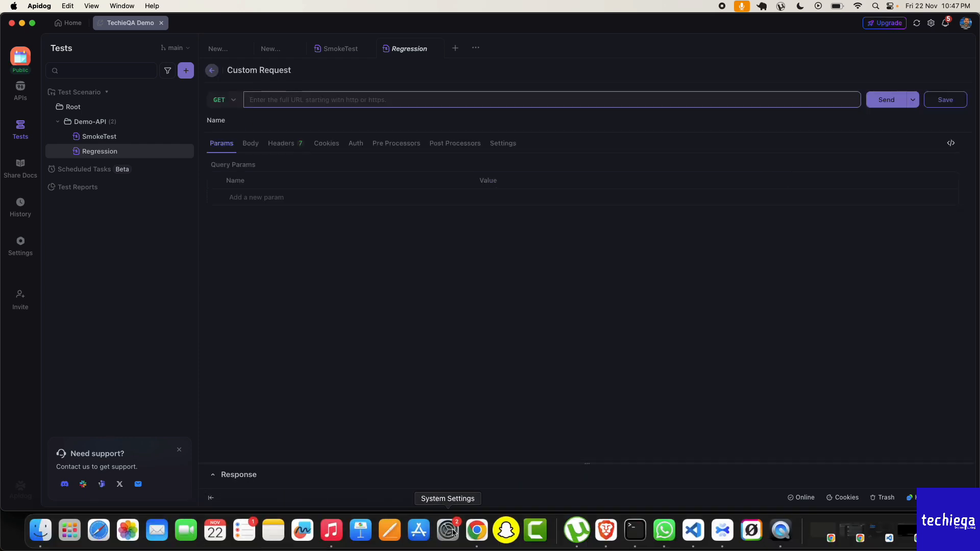
click(470, 534)
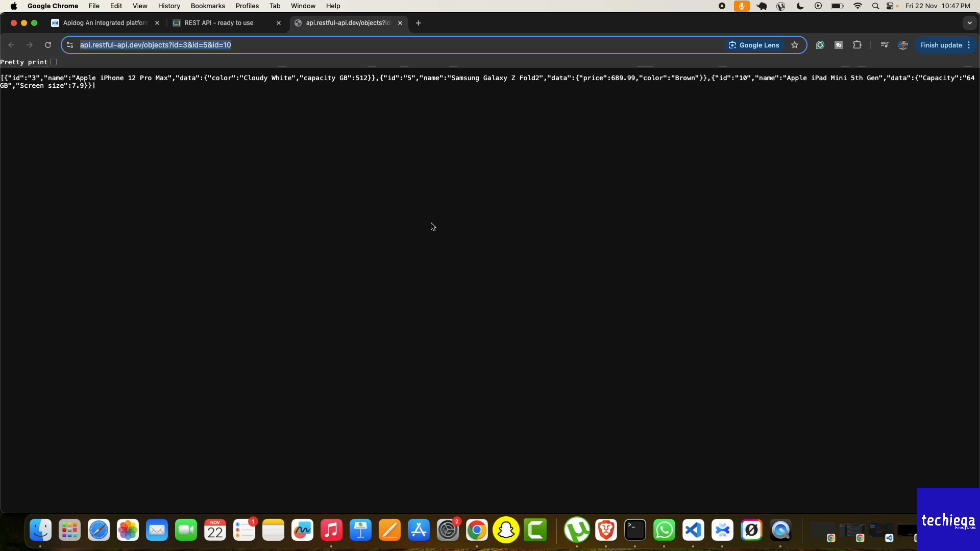
click(255, 23)
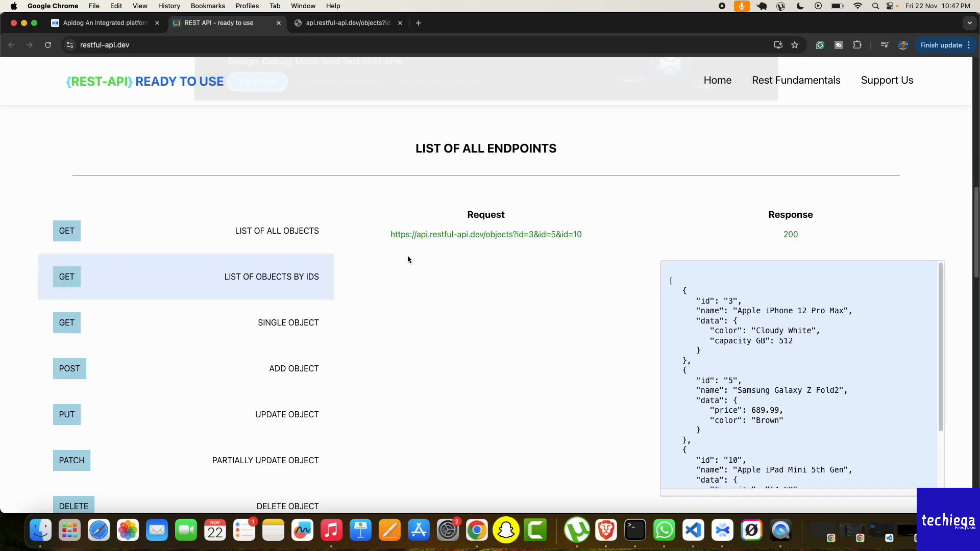
key(F11)
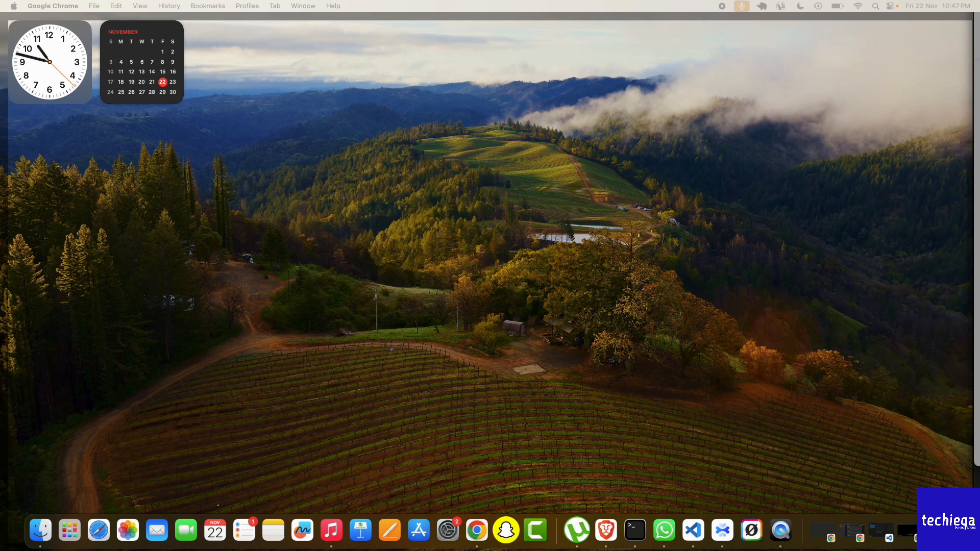
mouse_move(2, 548)
click(722, 530)
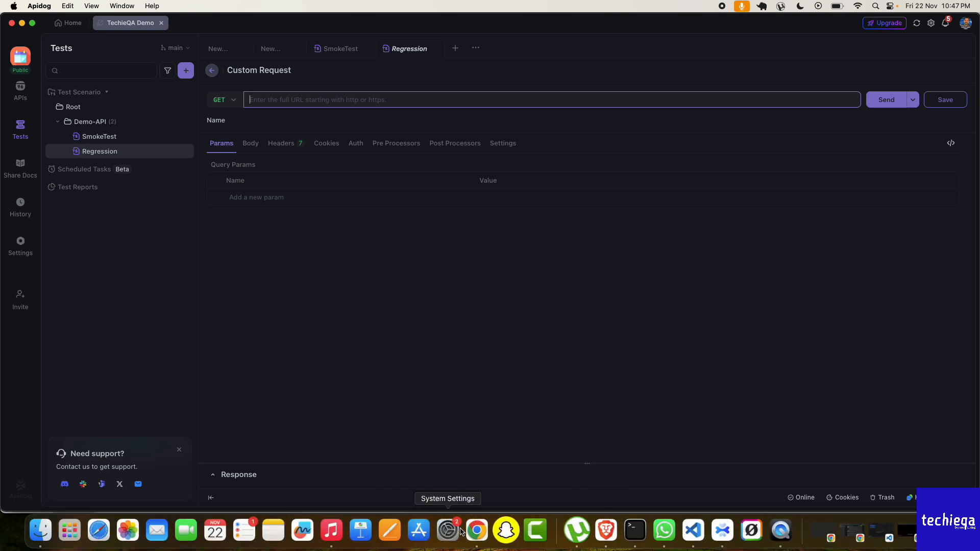
click(476, 531)
click(285, 321)
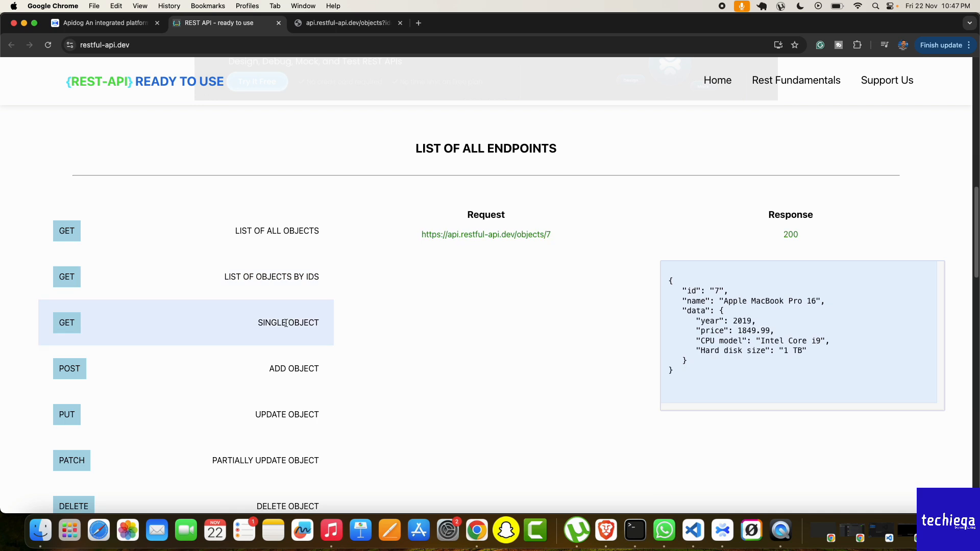
click(282, 366)
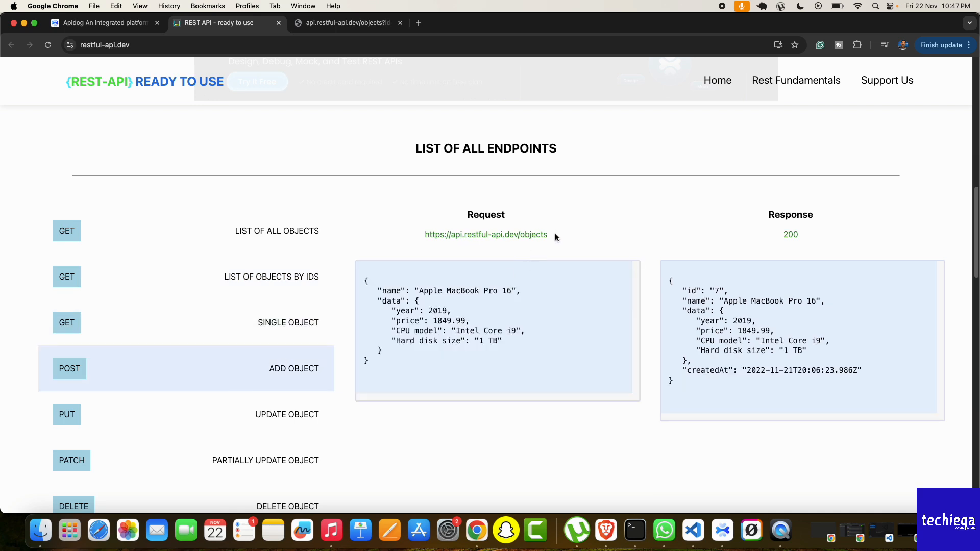
drag(554, 236, 427, 235)
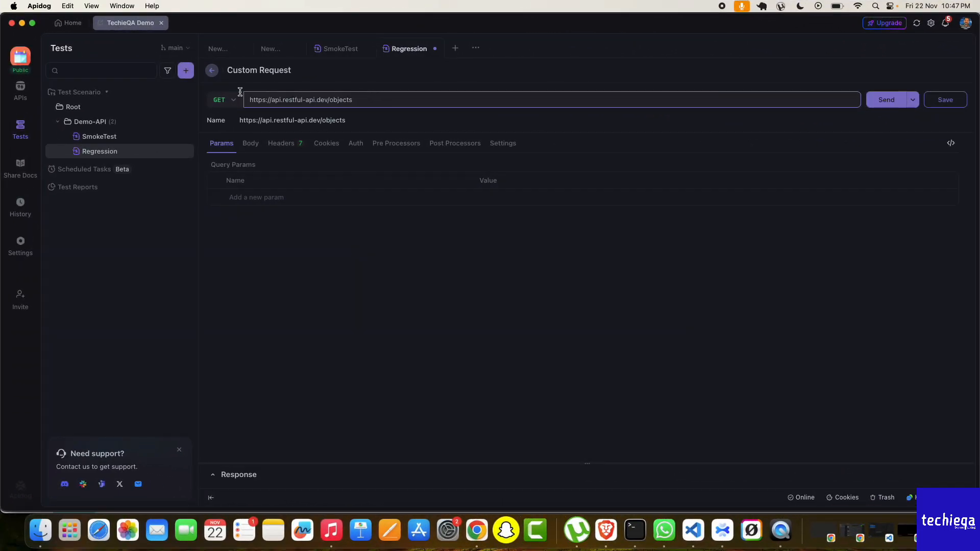
click(335, 91)
click(223, 138)
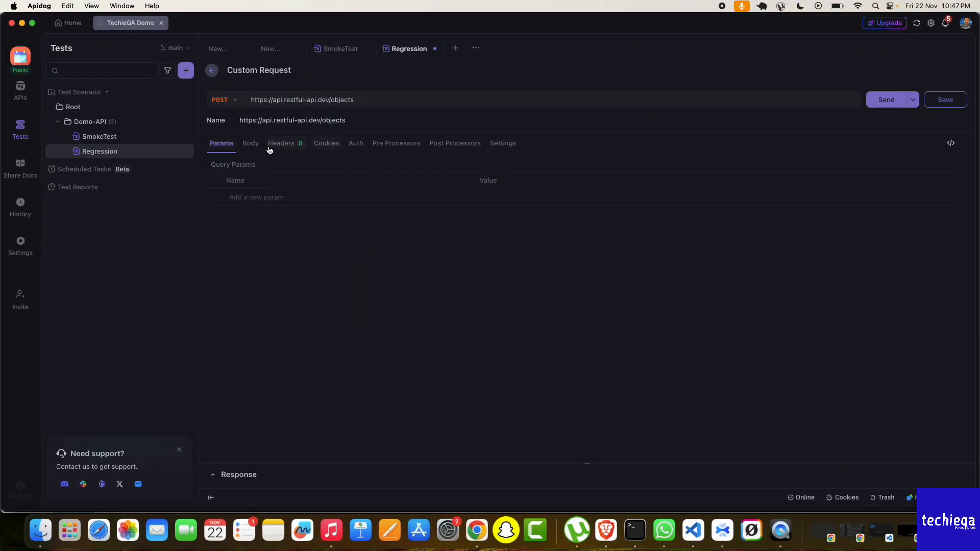
click(257, 147)
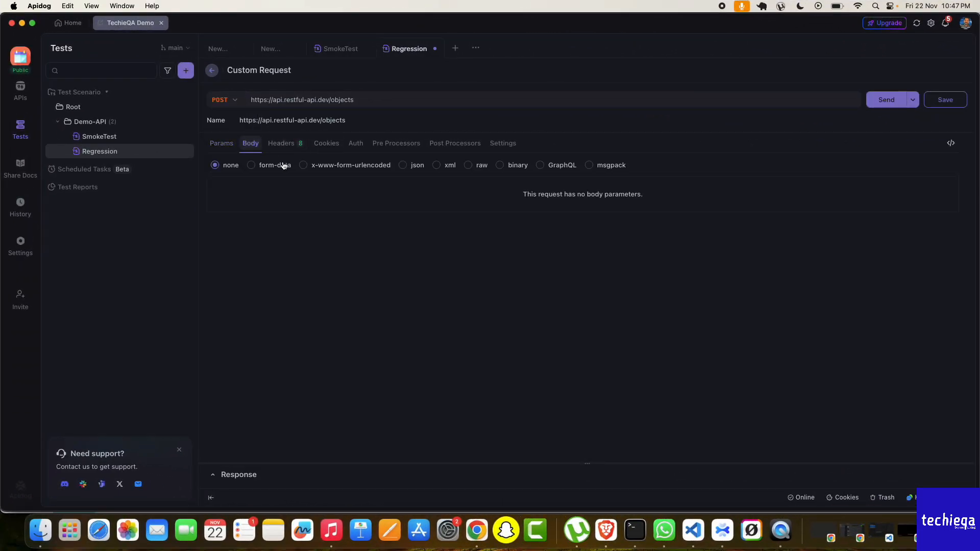
click(418, 165)
click(363, 204)
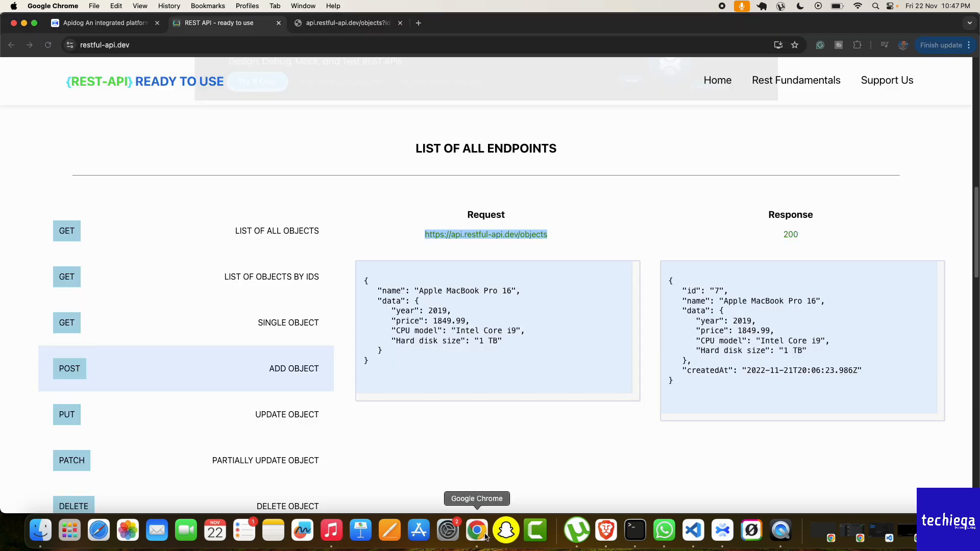
- Copy the Add Object sample JSON for Apple MacBook Pro 16 from Chrome into the Apidog request body and save the request
click(476, 531)
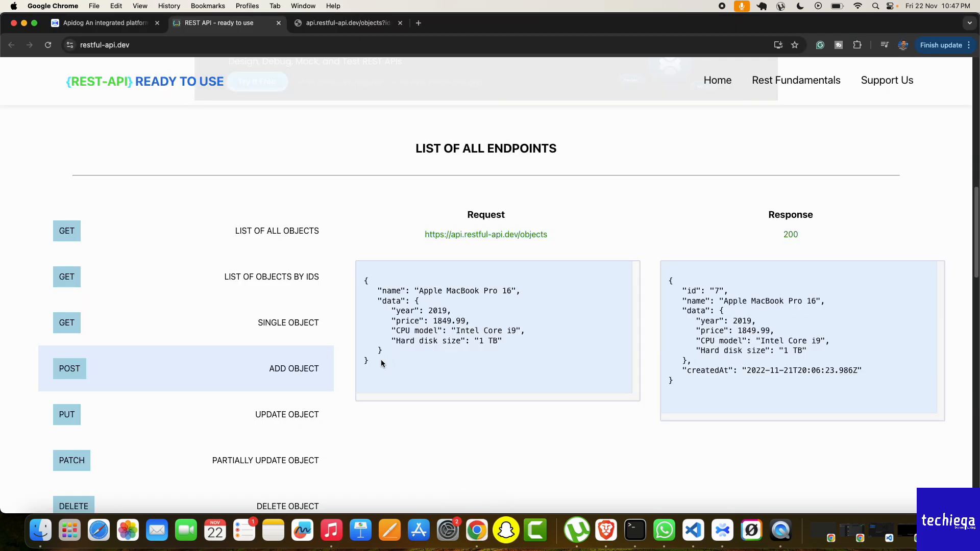
drag(381, 359, 363, 286)
key(super+c)
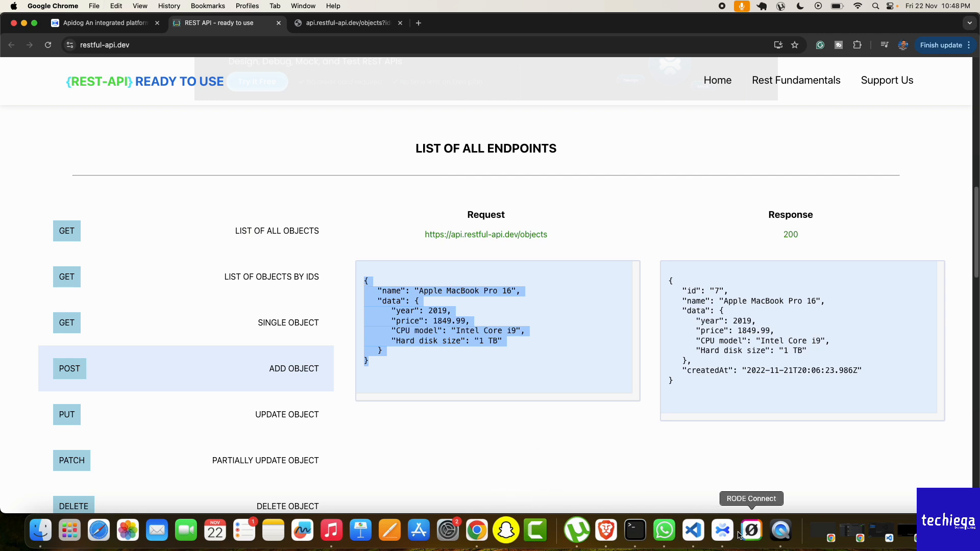
click(722, 531)
click(353, 269)
key(super+v)
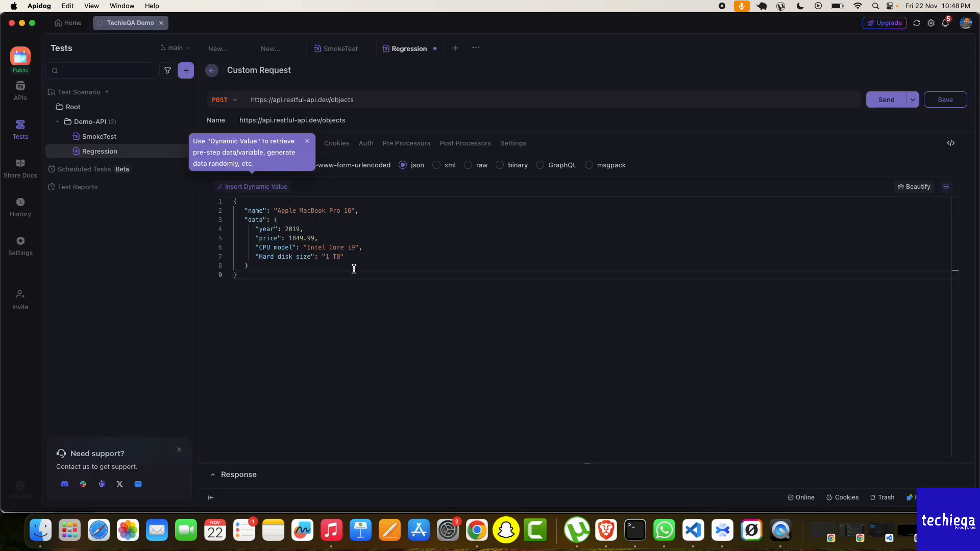
key(super+s)
- Open the Demo-API folder's scenario list and leave only Regression selected for a batch run
click(123, 138)
click(125, 152)
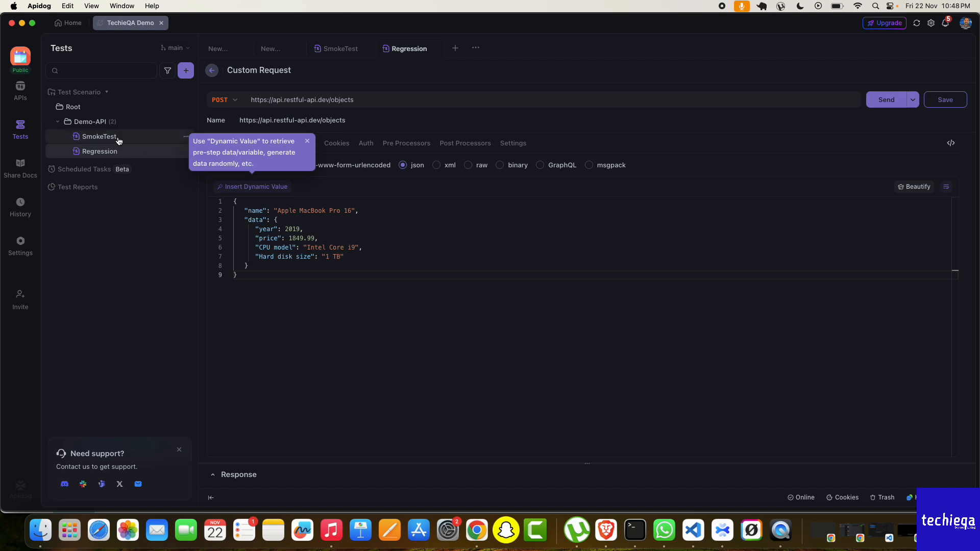
click(128, 126)
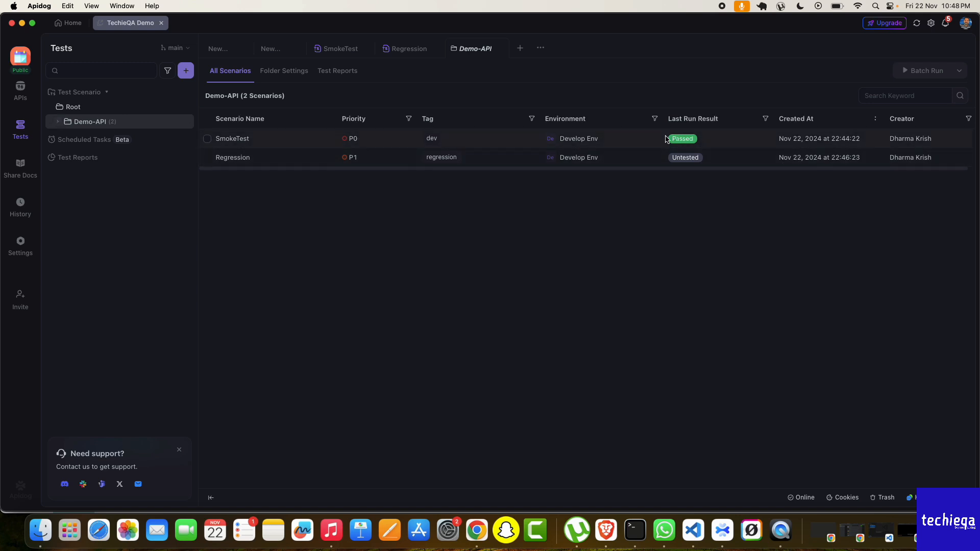
click(208, 139)
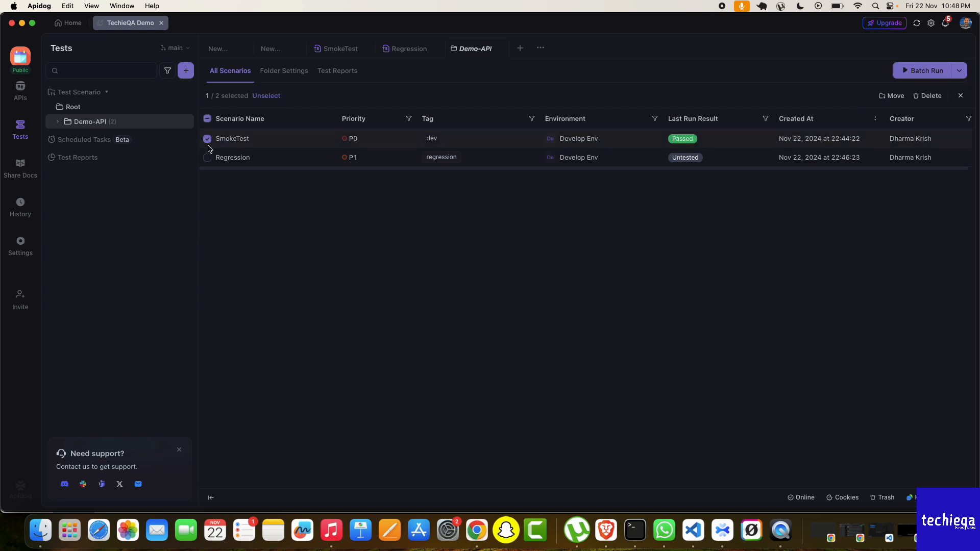
click(207, 157)
click(208, 140)
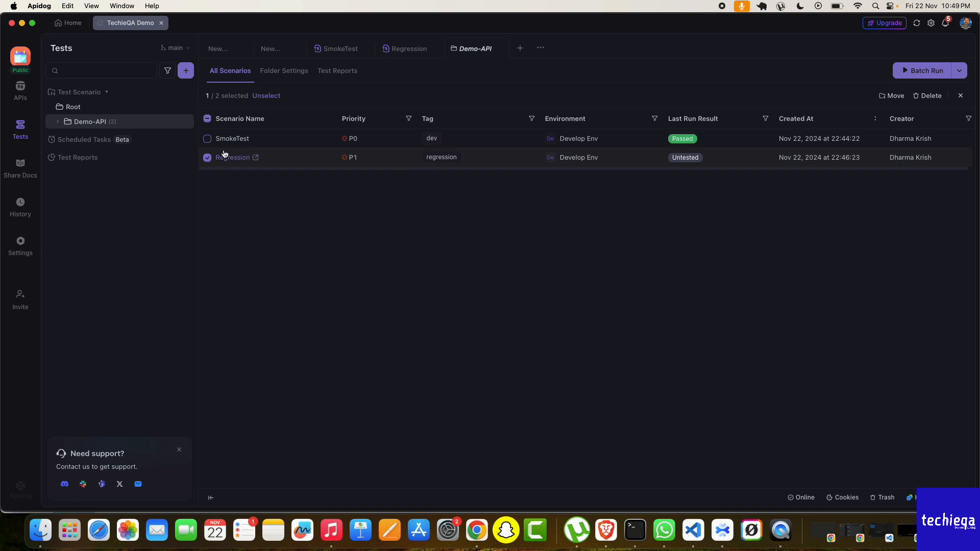
- Expand the Demo-API folder and reopen SmokeTest's run report
click(58, 123)
click(101, 140)
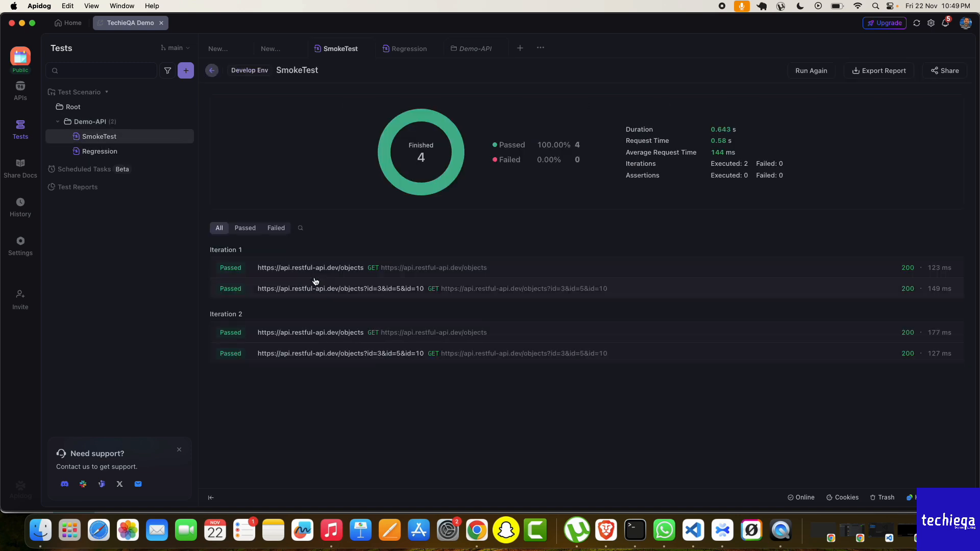
- Inspect the first GET request's response in the SmokeTest report, and check the step types that can be added after it in the scenario
click(328, 269)
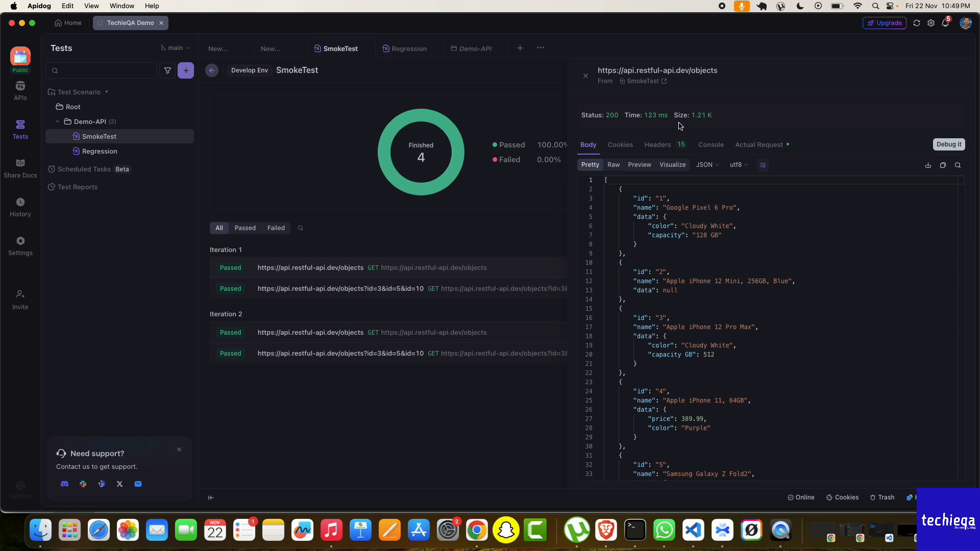
click(586, 77)
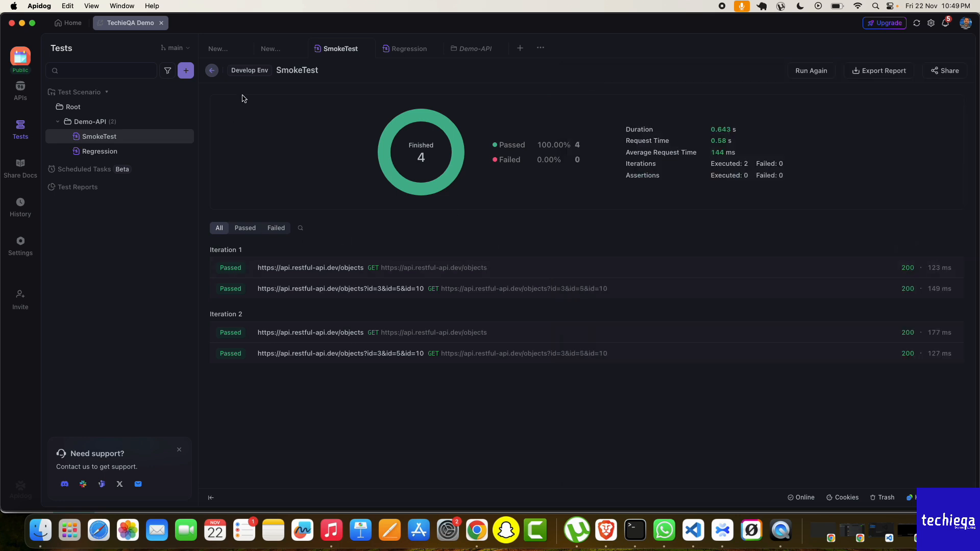
click(213, 72)
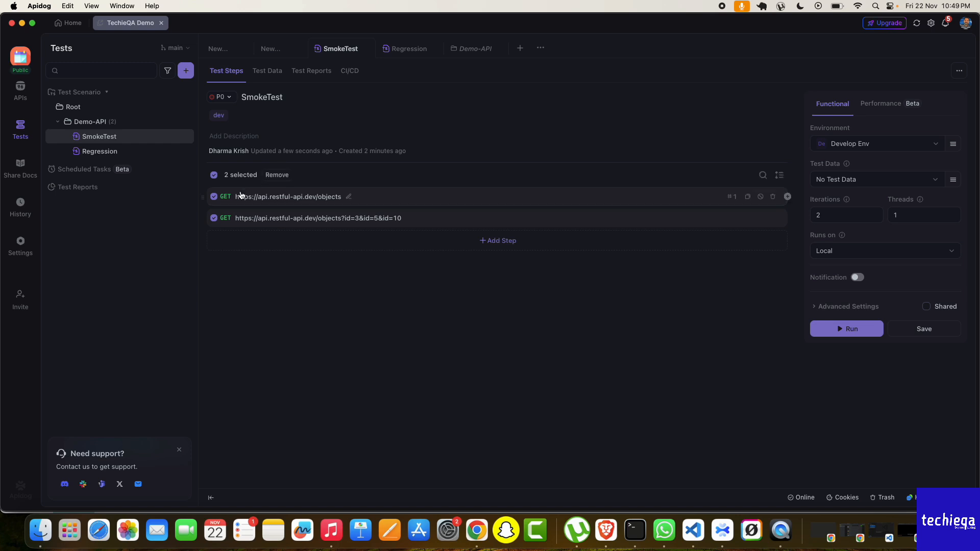
click(350, 198)
click(787, 197)
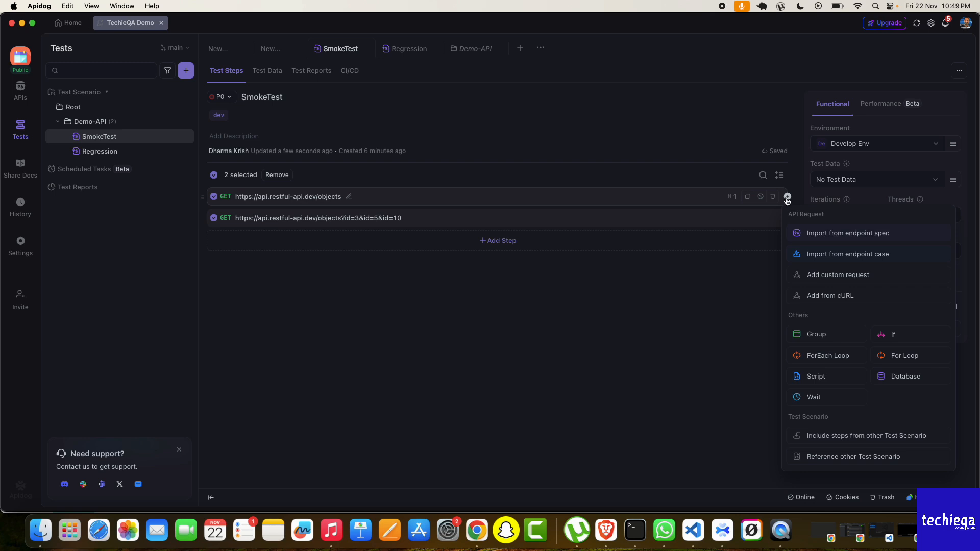
click(787, 199)
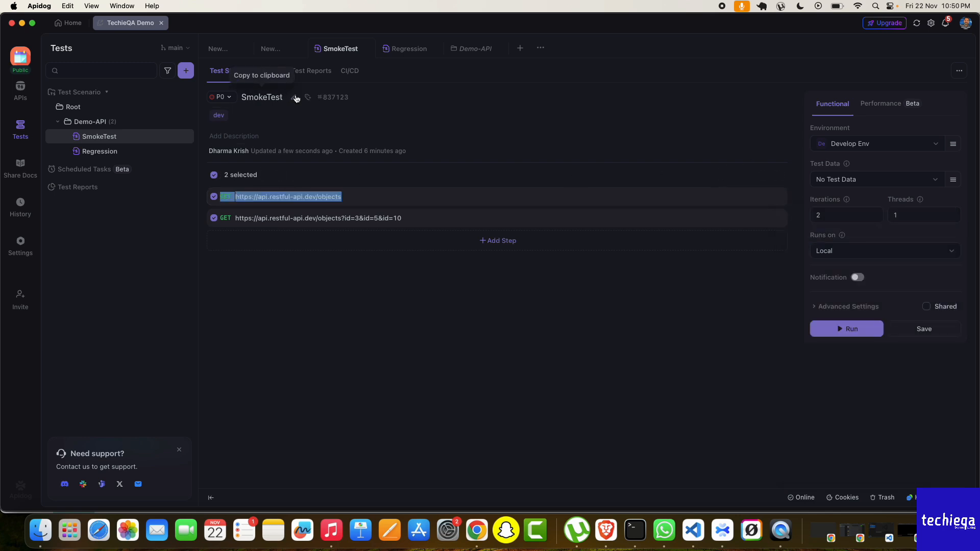
- Open the completed SmokeTest run from the scenario's list of test reports
click(267, 71)
click(304, 73)
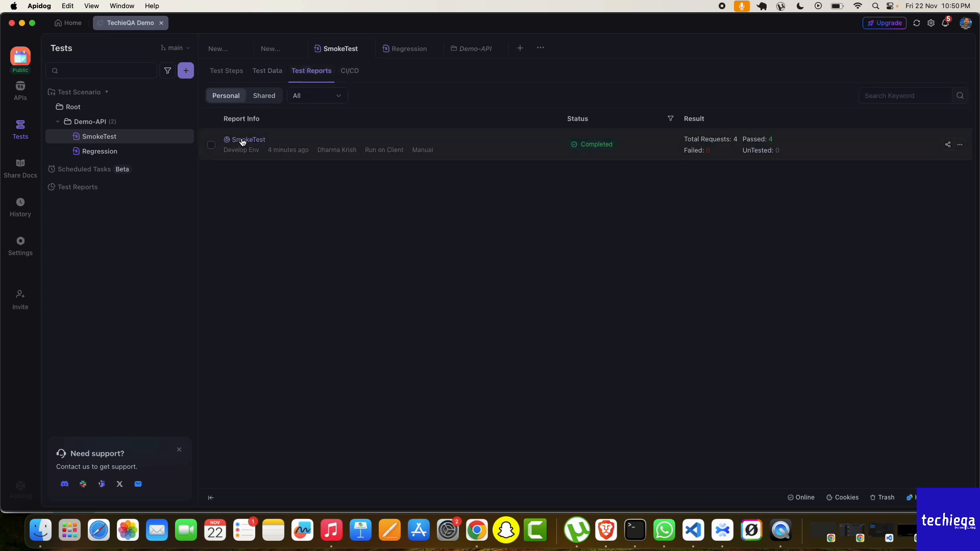
click(242, 140)
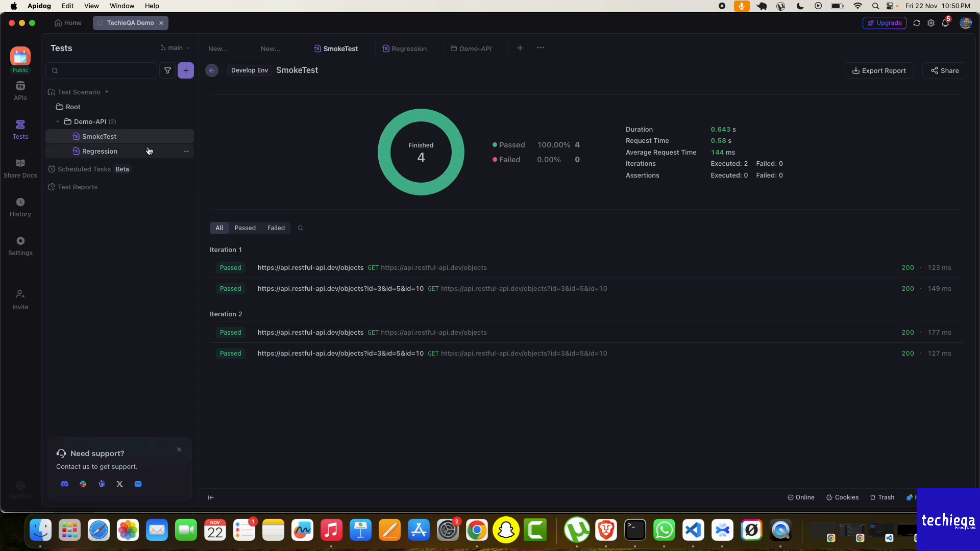
- Add an assertion post-processor to the POST request in the Regression scenario
click(119, 152)
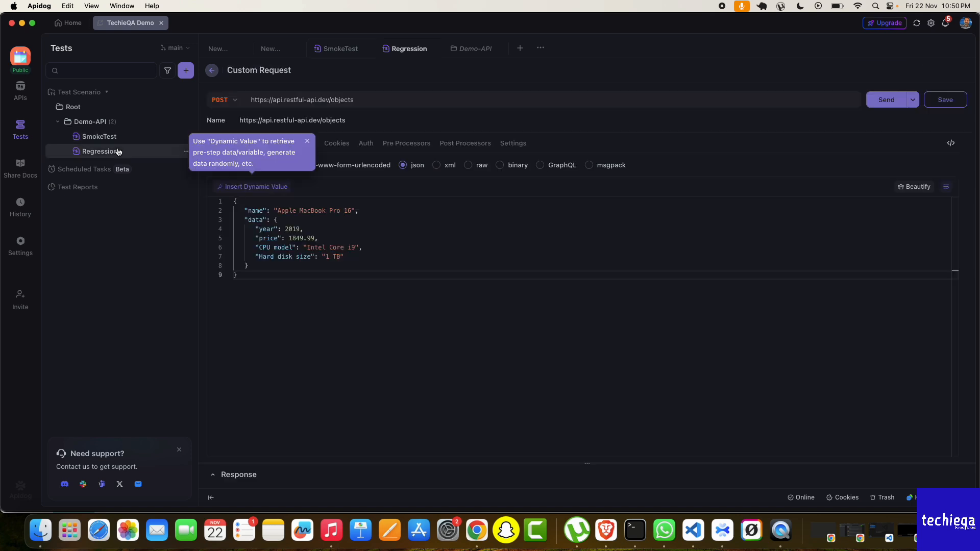
click(418, 259)
click(307, 141)
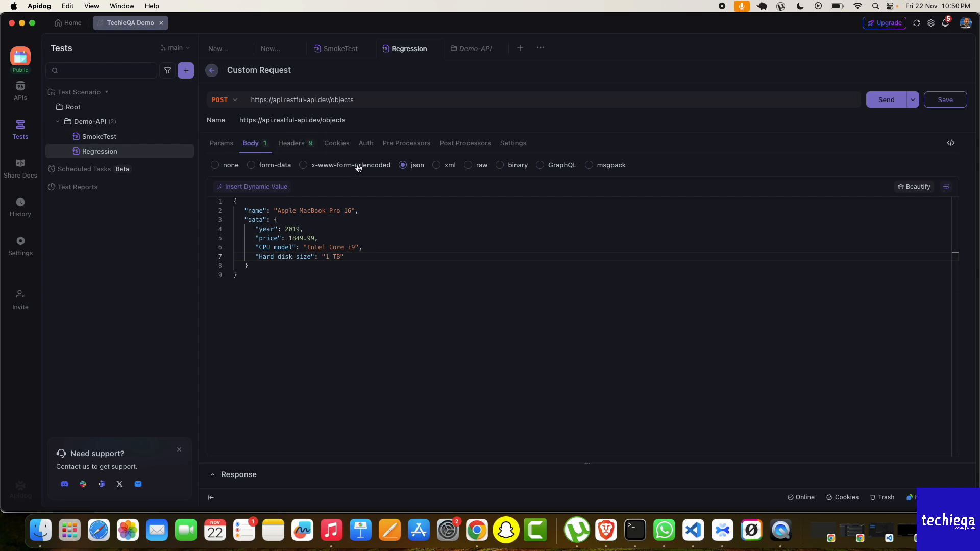
click(459, 144)
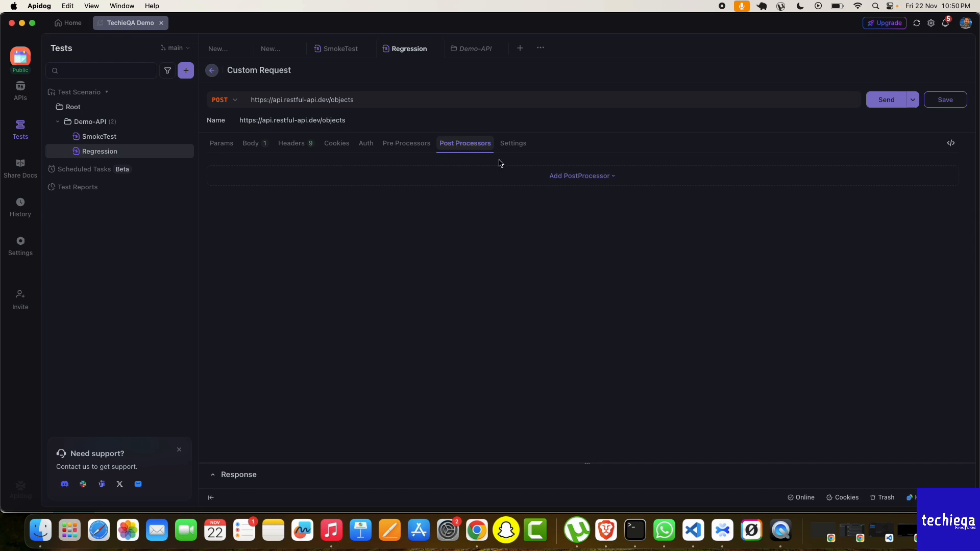
click(573, 178)
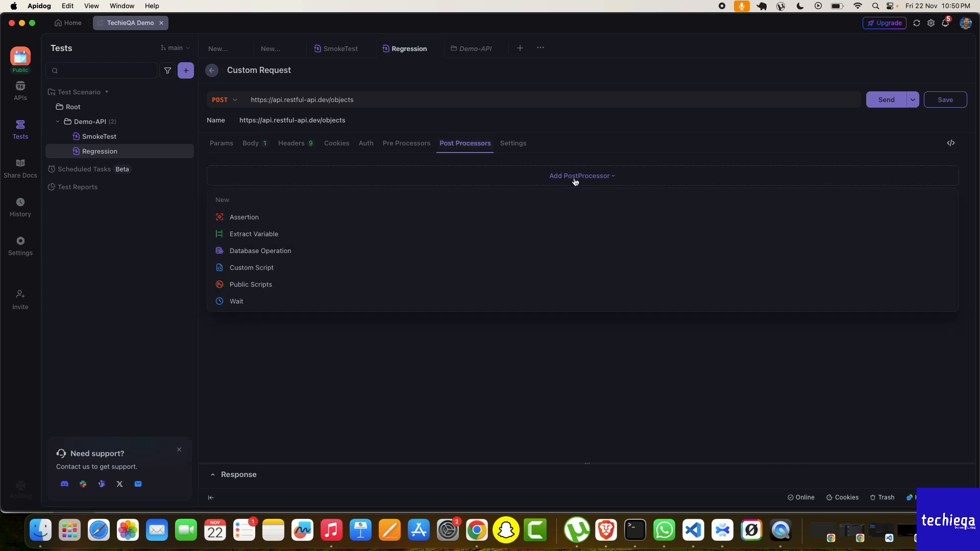
click(575, 219)
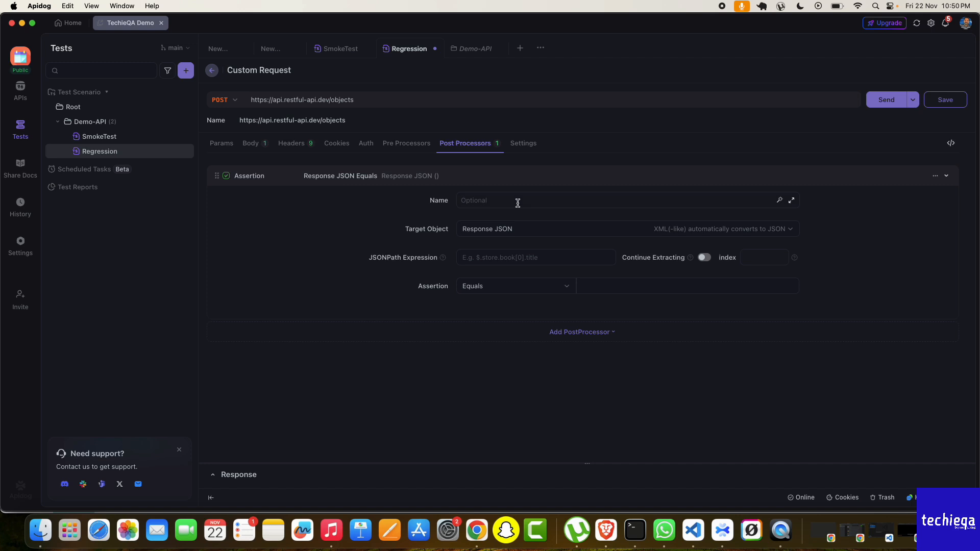
click(532, 230)
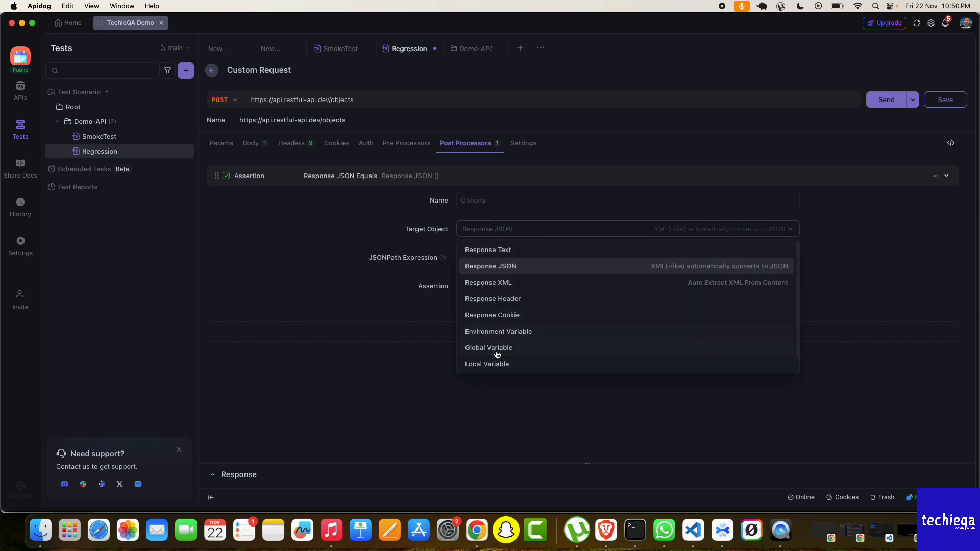
- Enlarge the response area, send the POST request and copy the text "Apple MacBook Pro" from the returned name
click(252, 144)
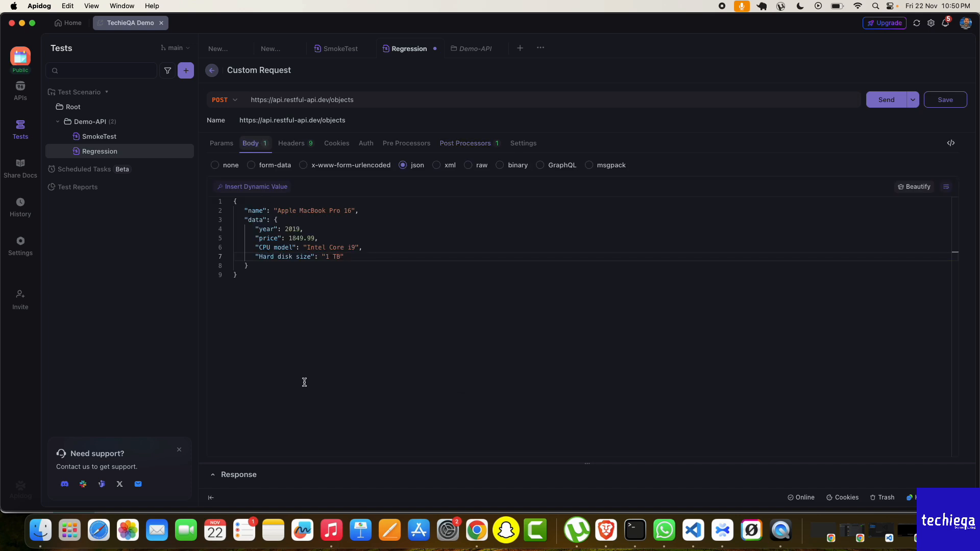
drag(332, 425, 331, 320)
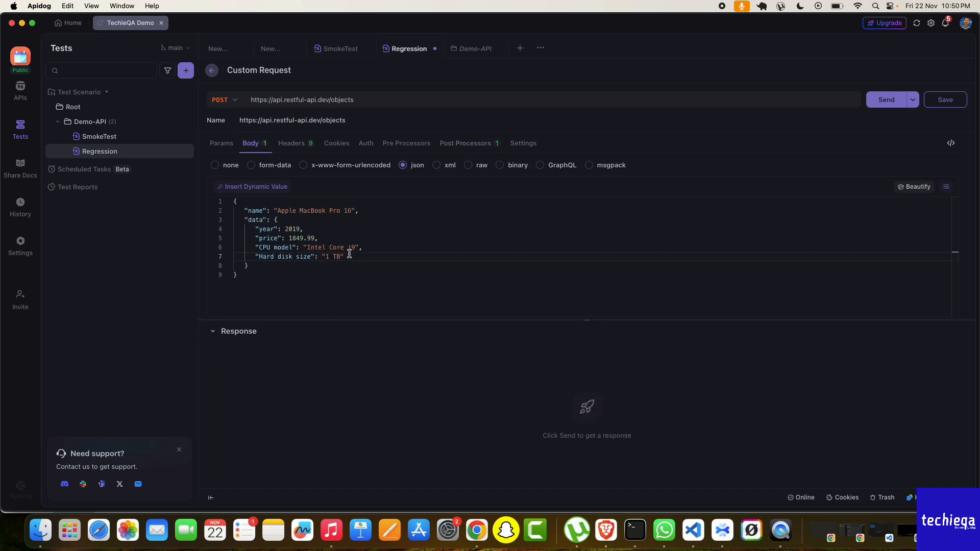
click(874, 105)
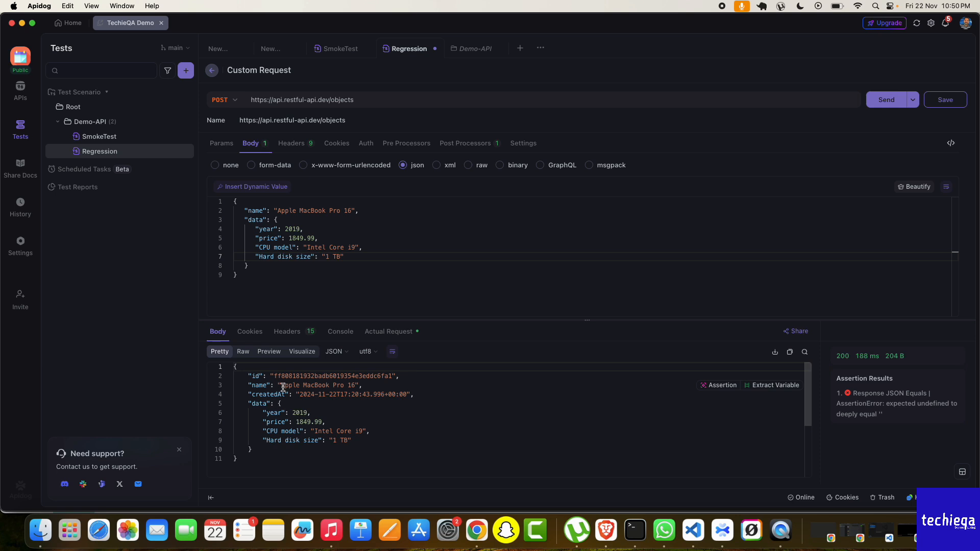
drag(281, 387, 341, 387)
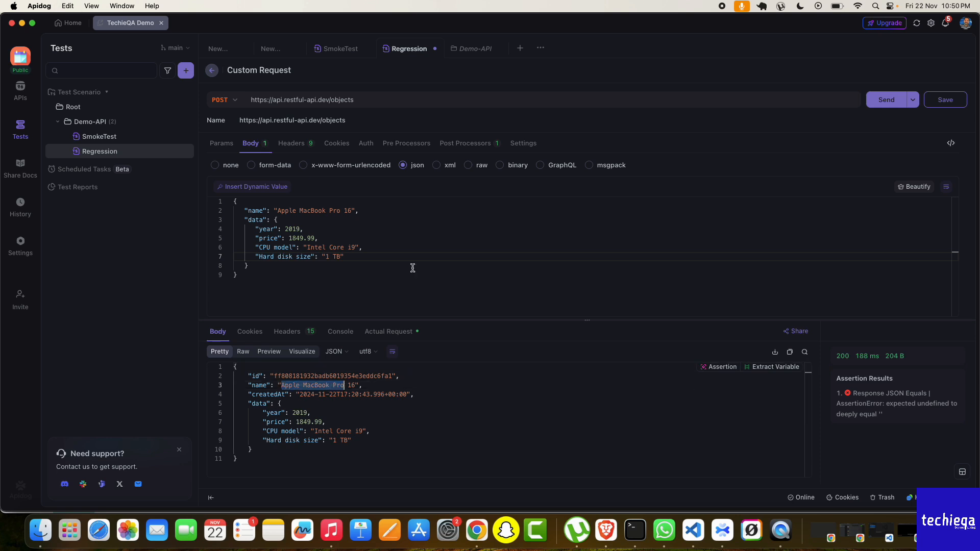
- Set the assertion to check that the Response Text contains "Apple MacBook Pro"
click(461, 146)
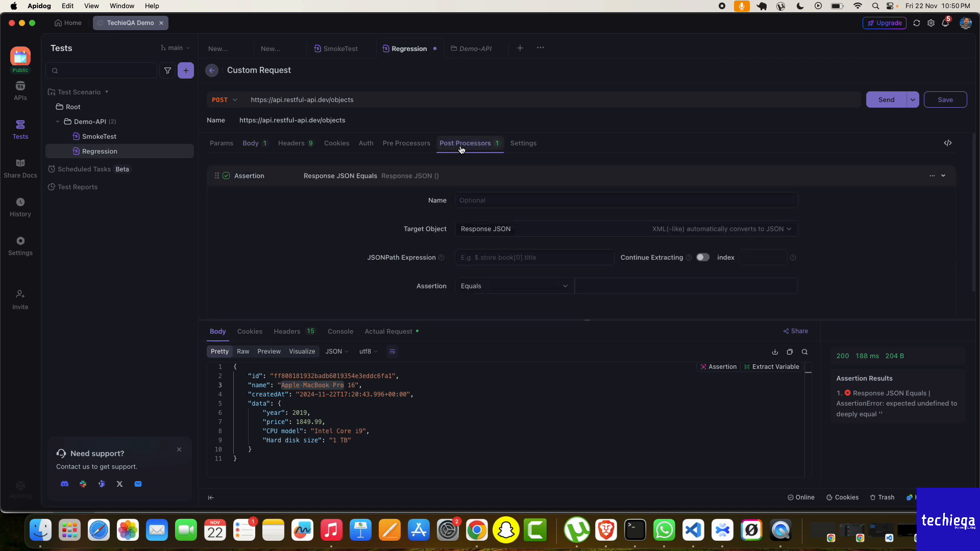
click(509, 229)
click(499, 261)
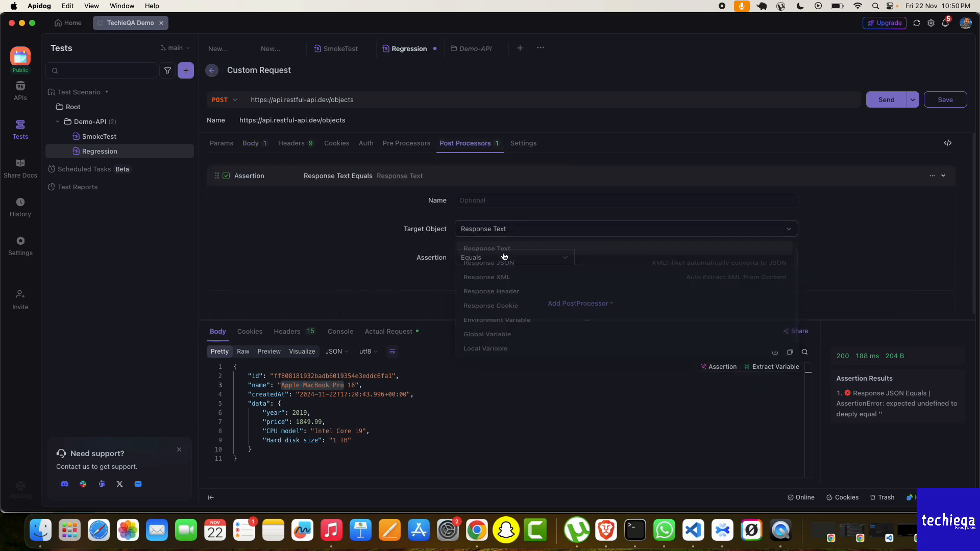
click(597, 253)
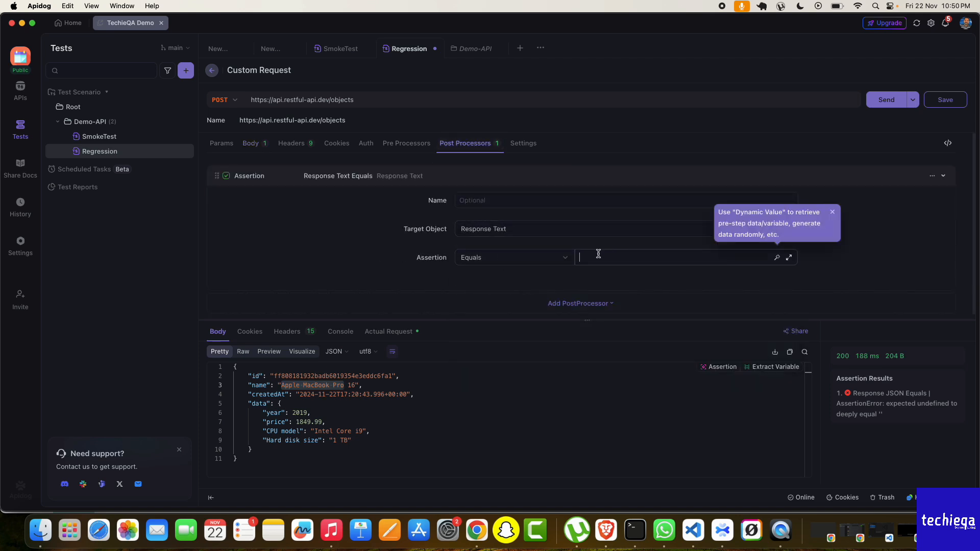
text(Apple MacBook Pro)
click(555, 259)
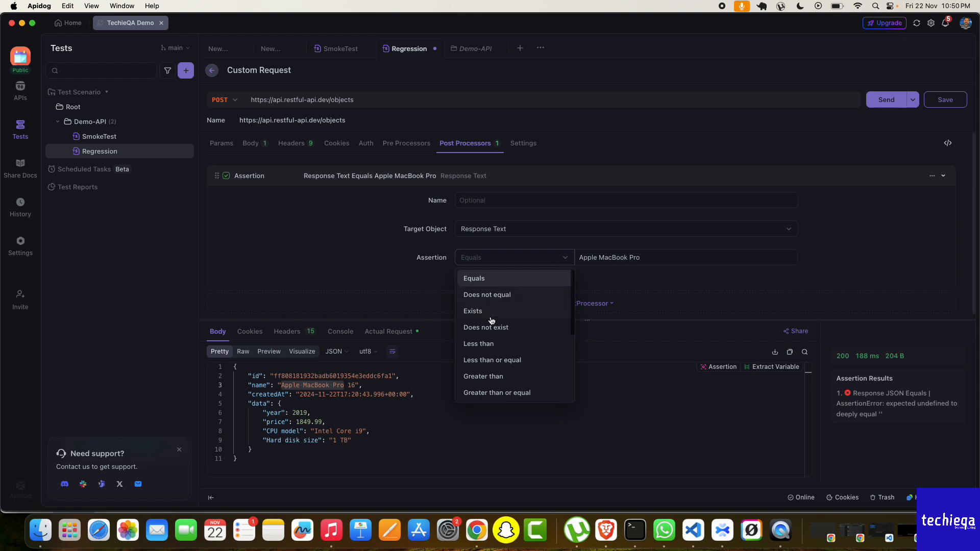
scroll(501, 332, down, 2)
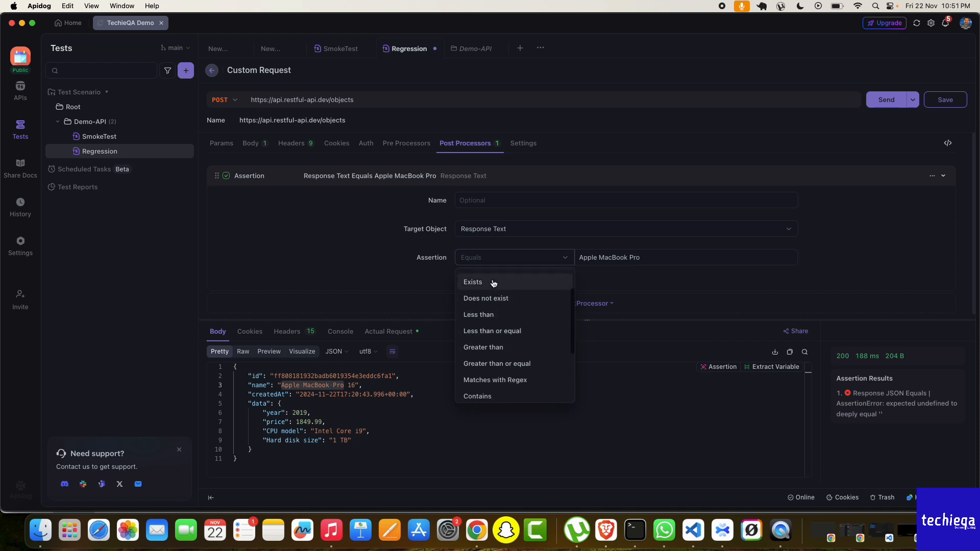
scroll(494, 316, down, 3)
click(485, 366)
scroll(523, 290, down, 1)
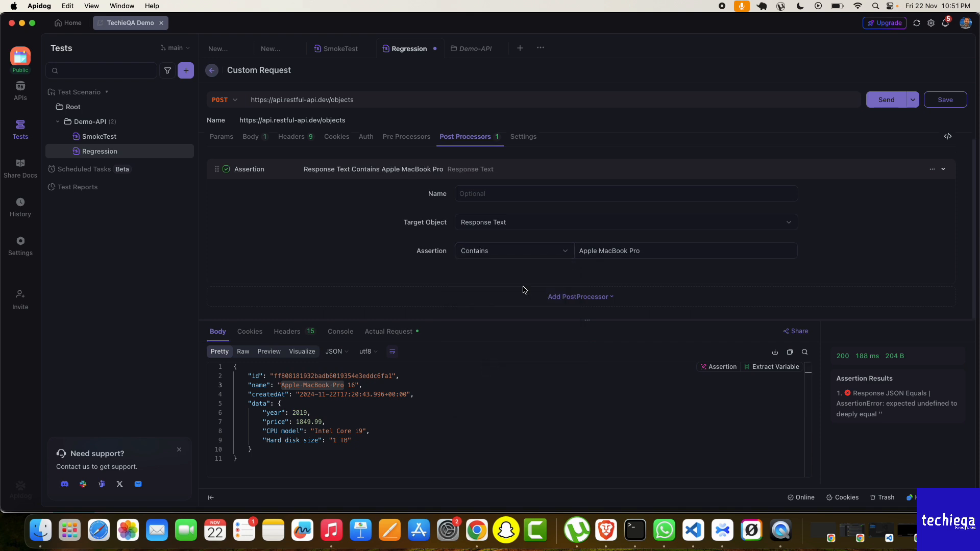
- Save the POST request, resend it and check the assertion result
key(super+s)
click(887, 100)
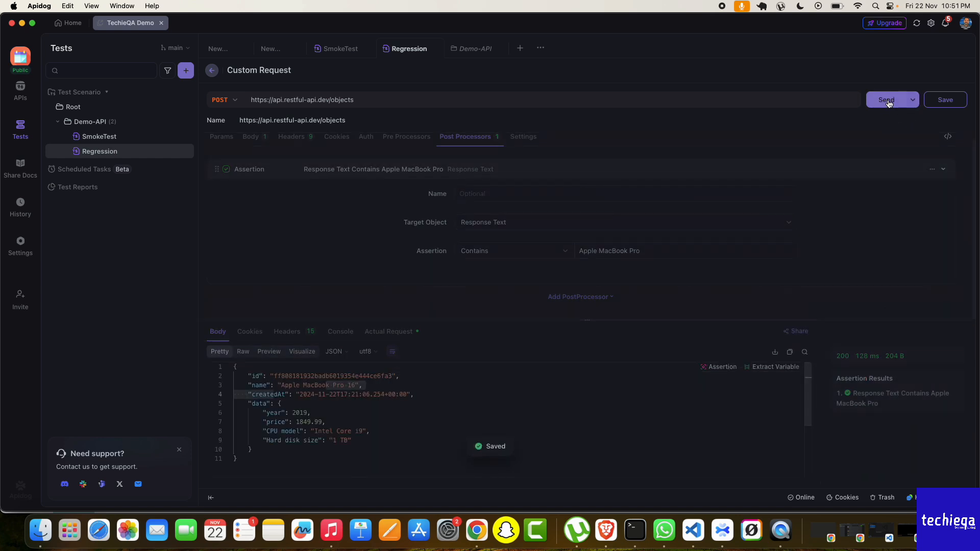
drag(856, 394, 879, 403)
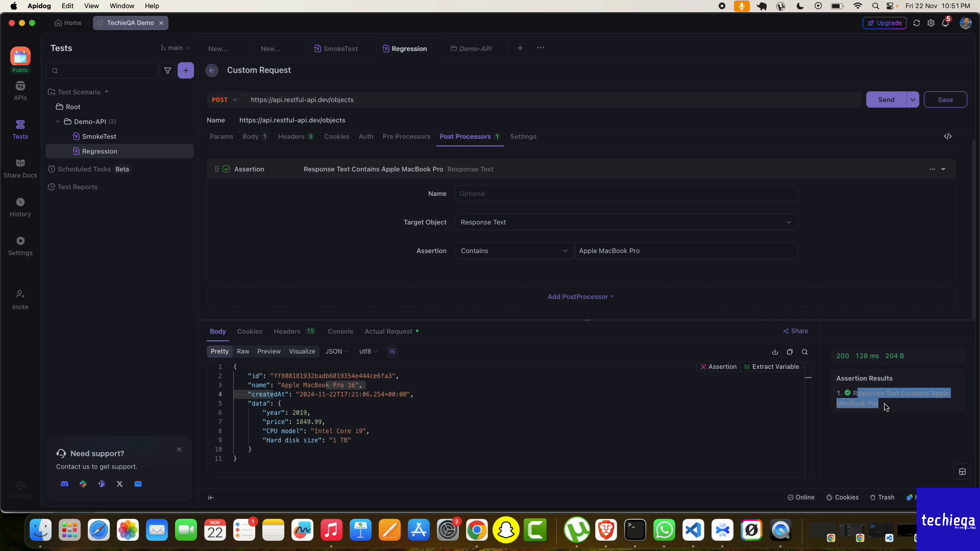
drag(886, 407, 856, 394)
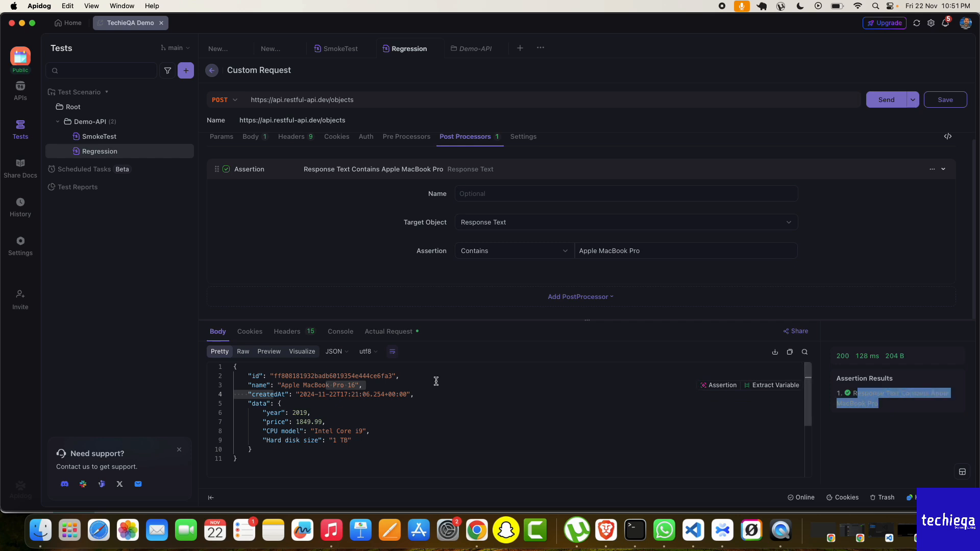
- Add a second assertion requiring Time-Consuming to be less than 100 milliseconds
click(595, 299)
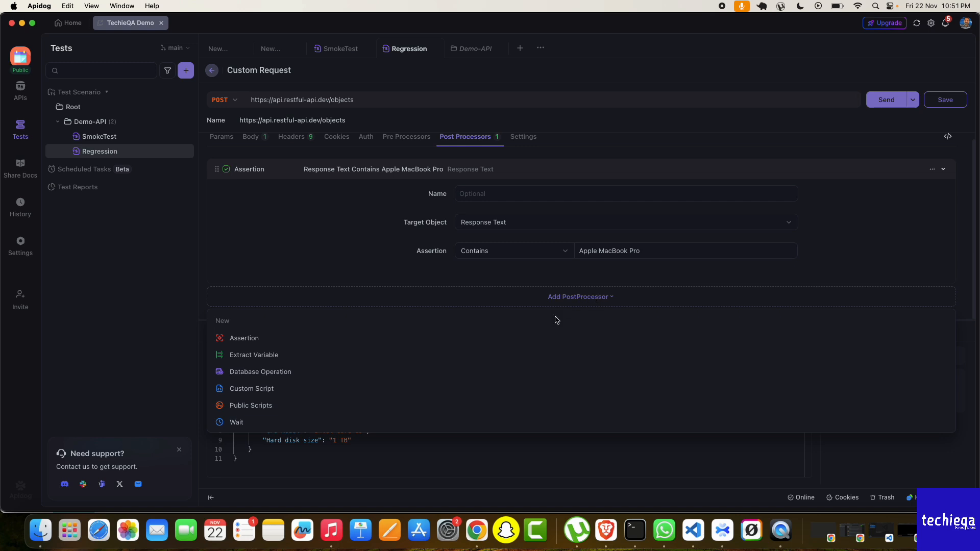
click(554, 342)
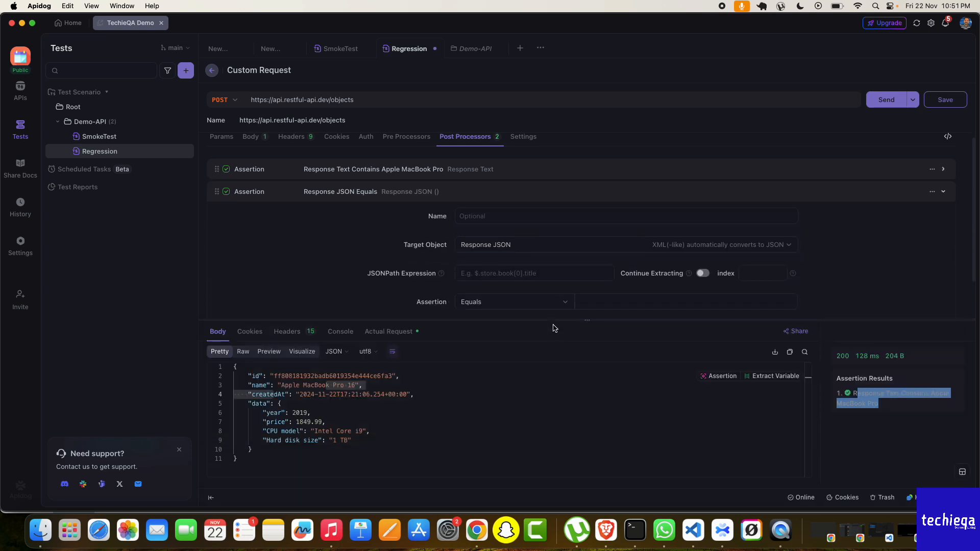
click(532, 248)
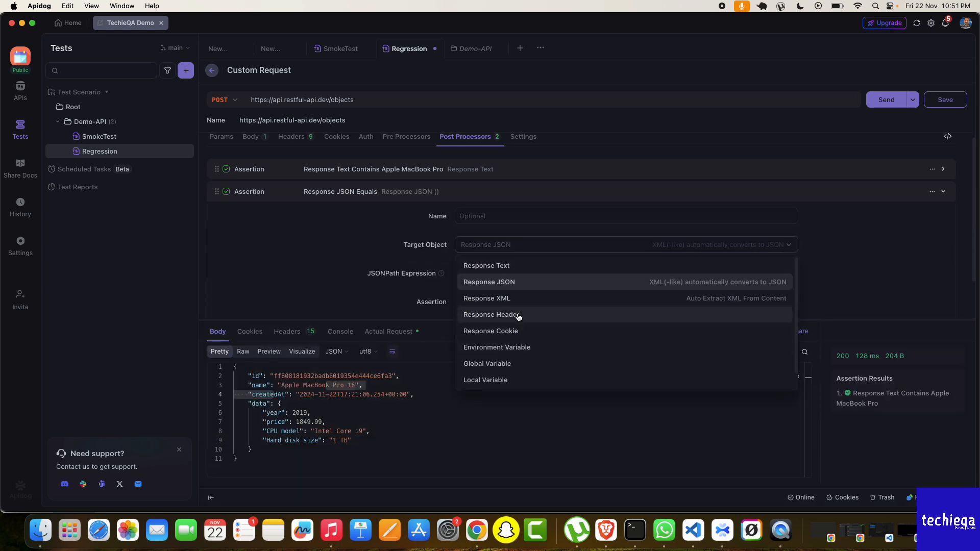
scroll(518, 317, down, 1)
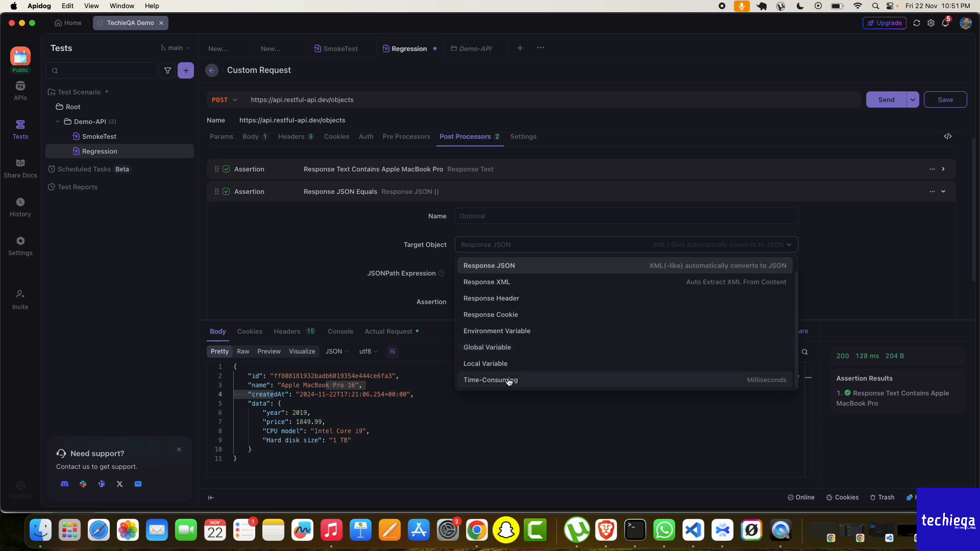
scroll(517, 329, up, 1)
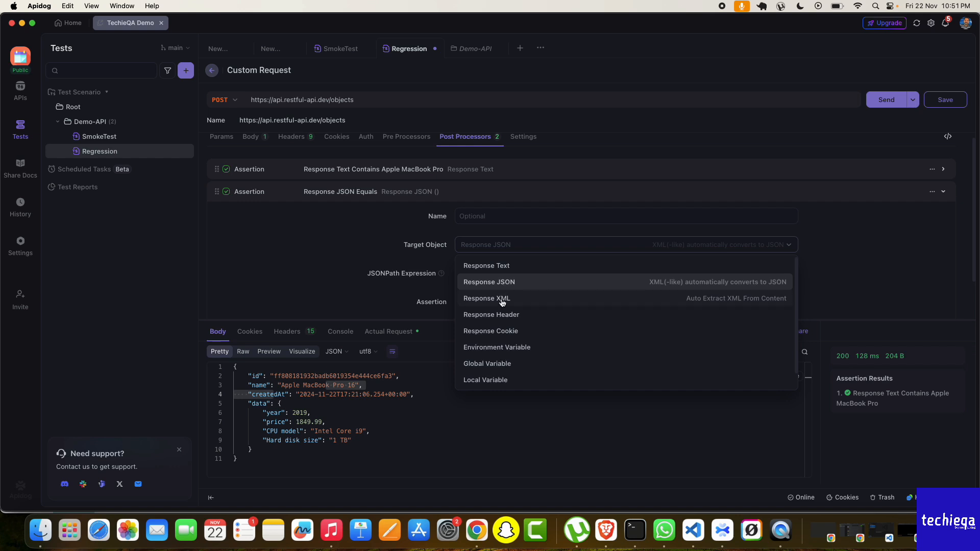
scroll(519, 341, down, 1)
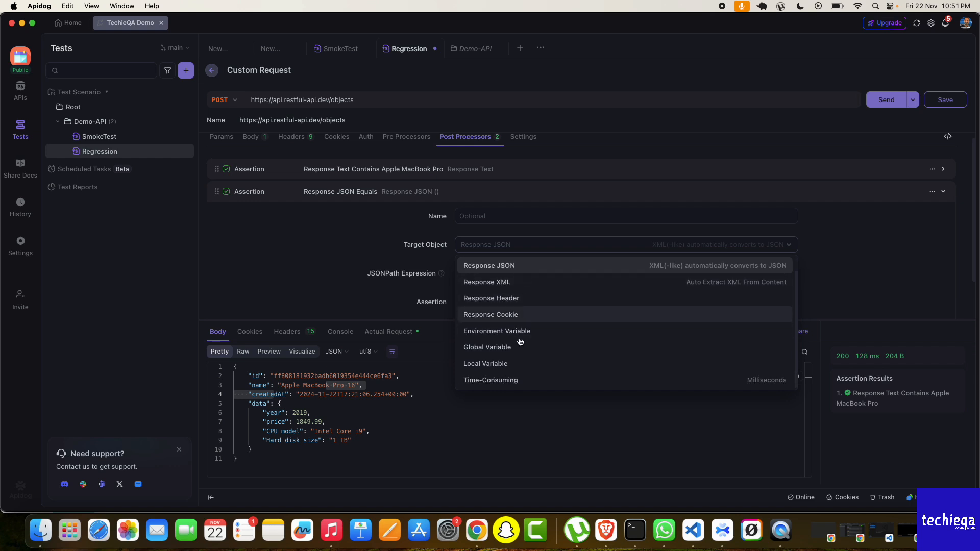
click(504, 379)
click(528, 269)
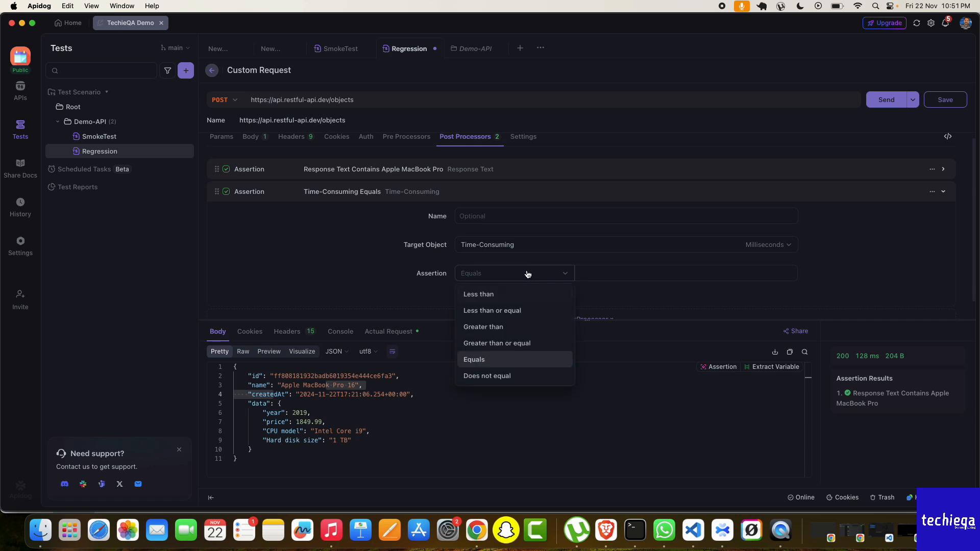
click(505, 294)
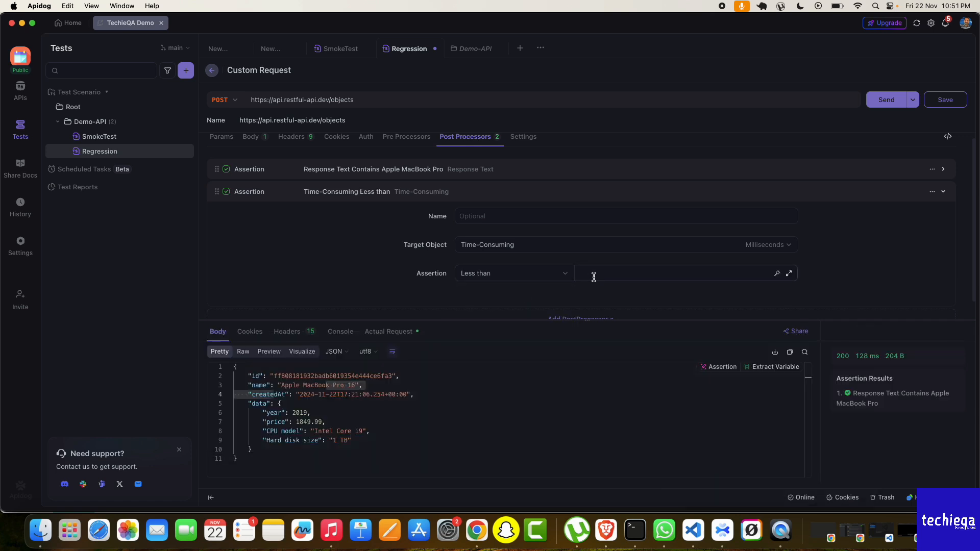
click(594, 277)
text(100)
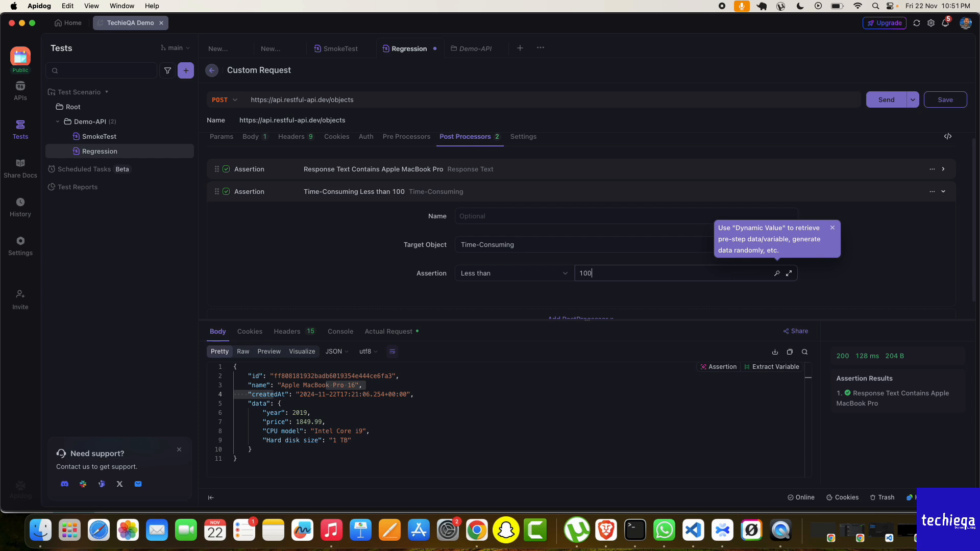
- Save the POST request with both assertions, send it again and check each assertion result
key(super+s)
click(880, 105)
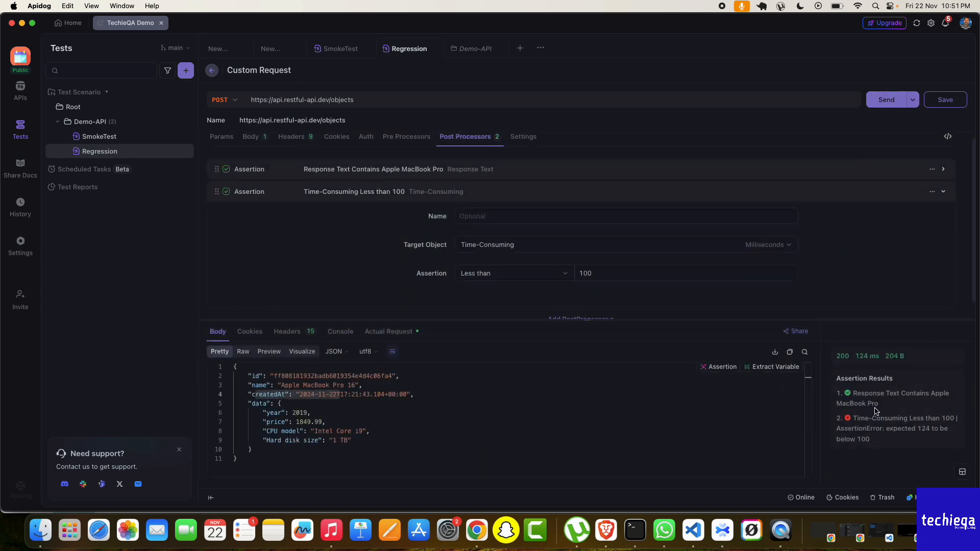
drag(855, 393, 872, 440)
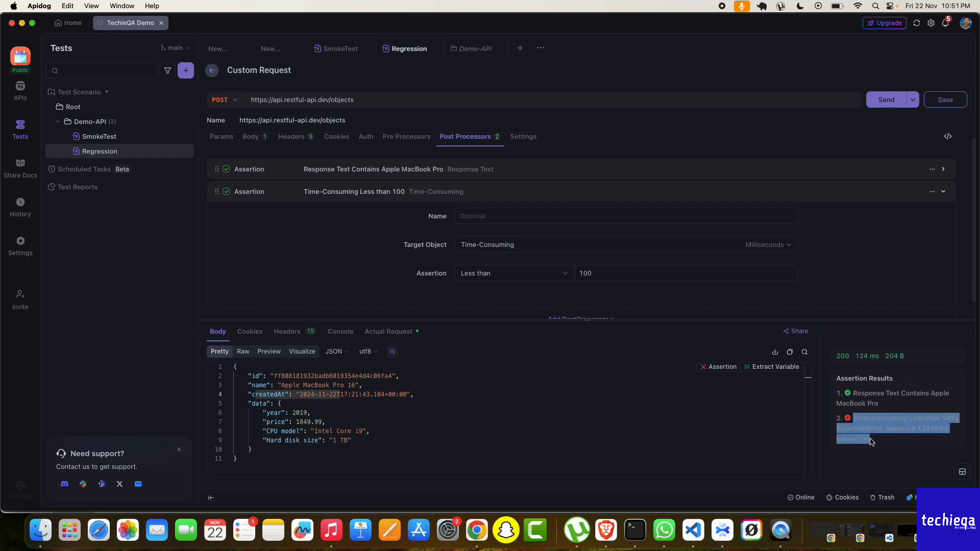
click(398, 190)
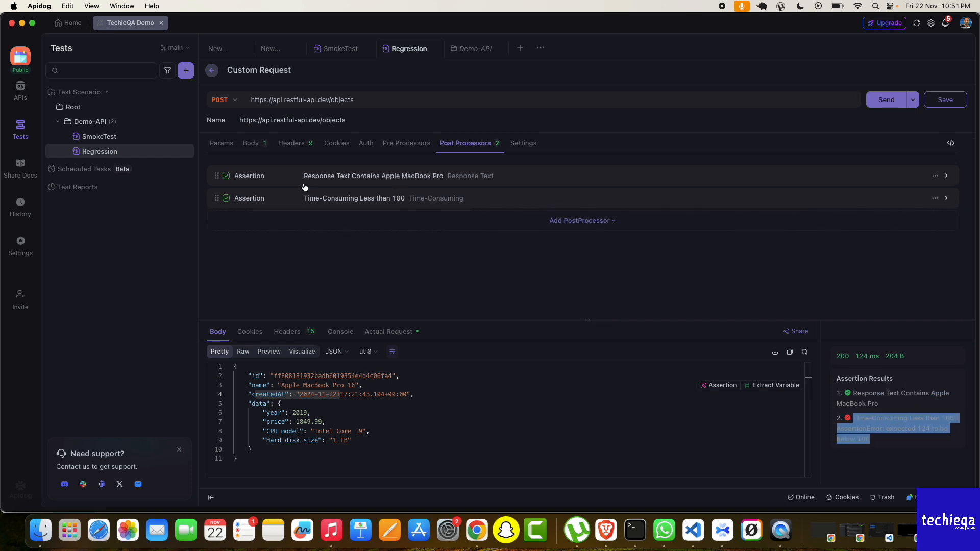
click(187, 153)
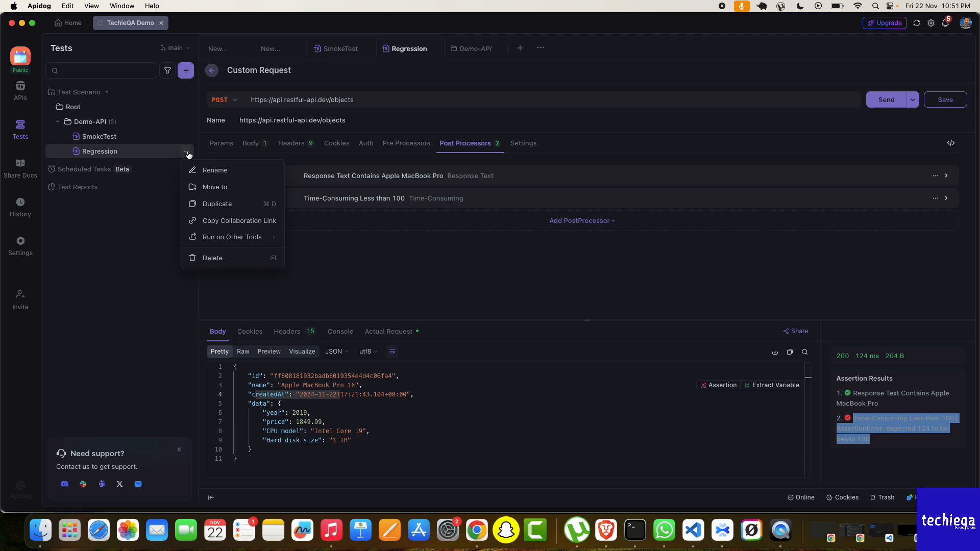
click(187, 153)
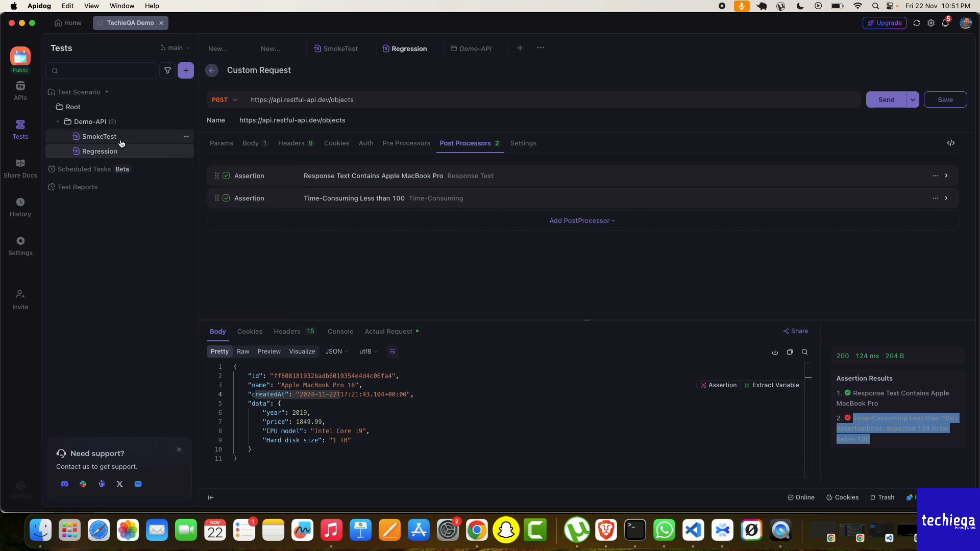
click(185, 154)
mouse_move(271, 241)
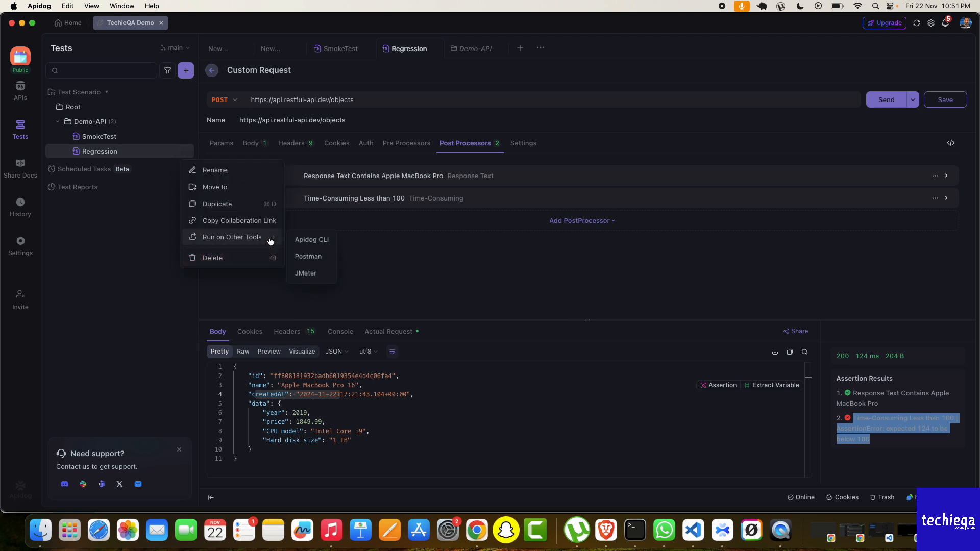
click(119, 153)
right_click(113, 155)
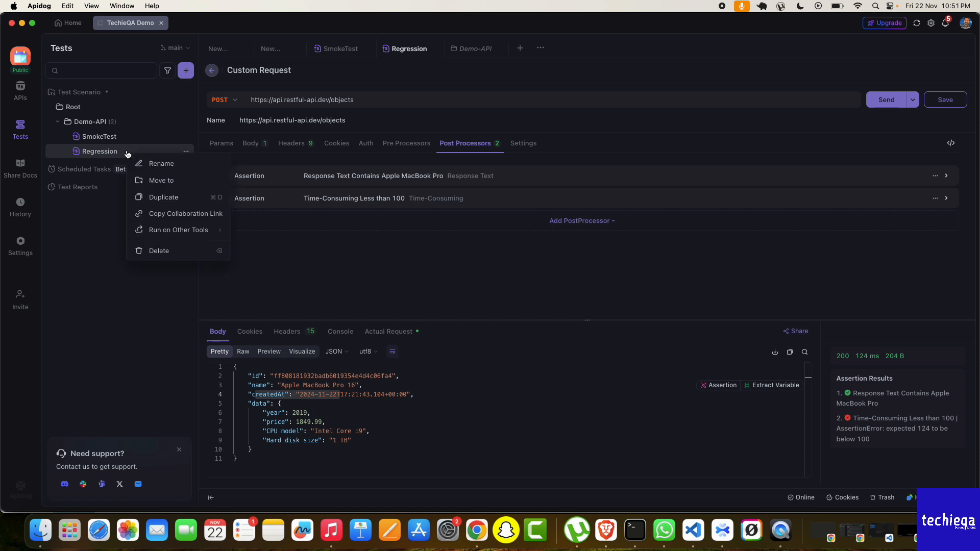
click(112, 156)
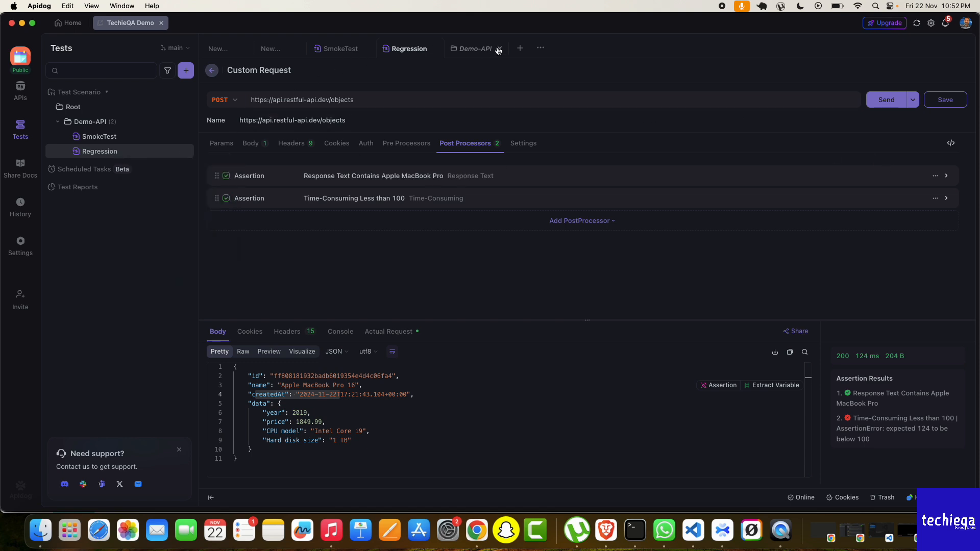
- Close the Demo-API tab and view the SmokeTest run report before returning to the Regression scenario
click(499, 49)
click(371, 50)
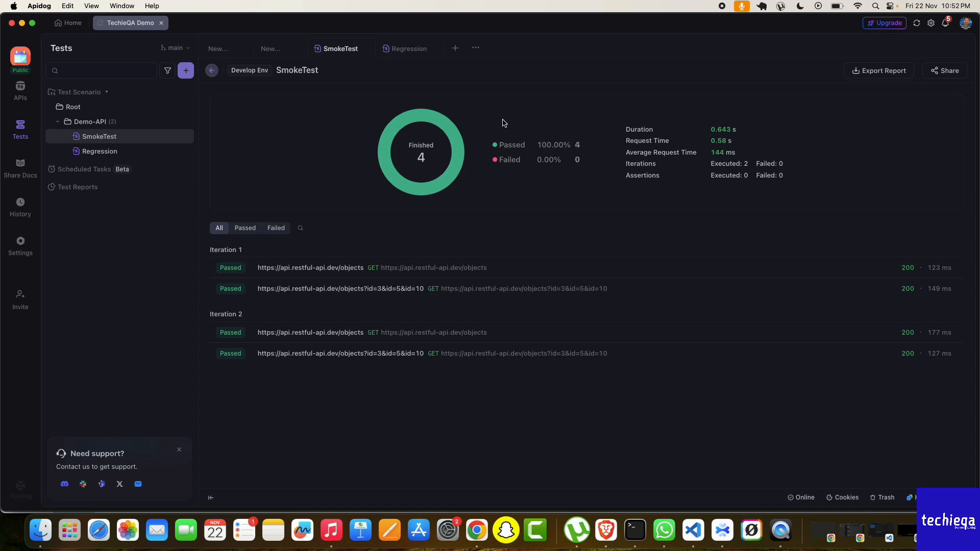
click(411, 51)
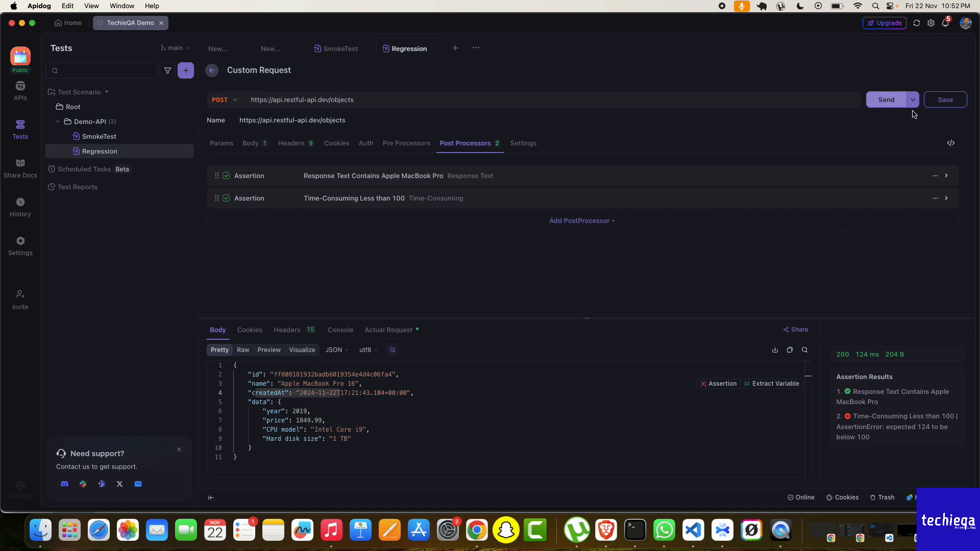
right_click(130, 152)
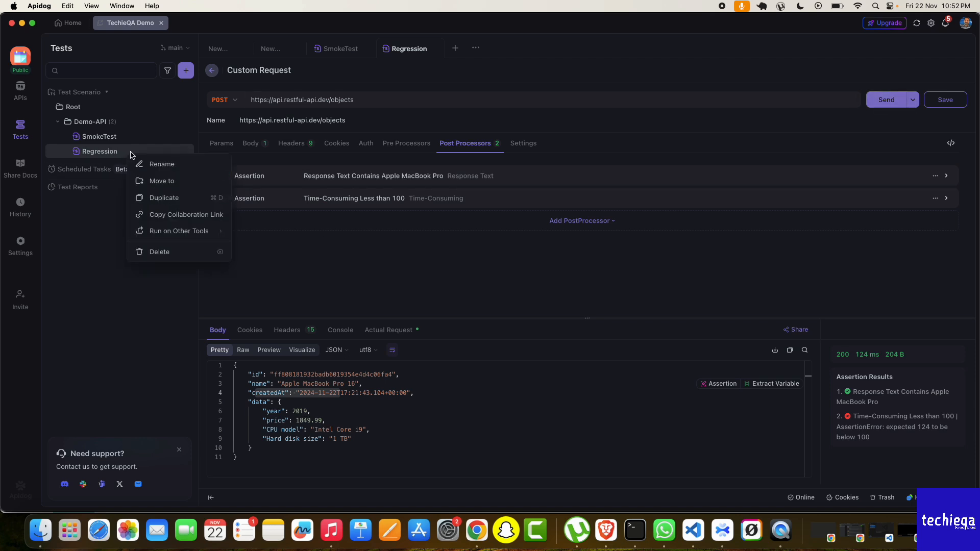
click(114, 152)
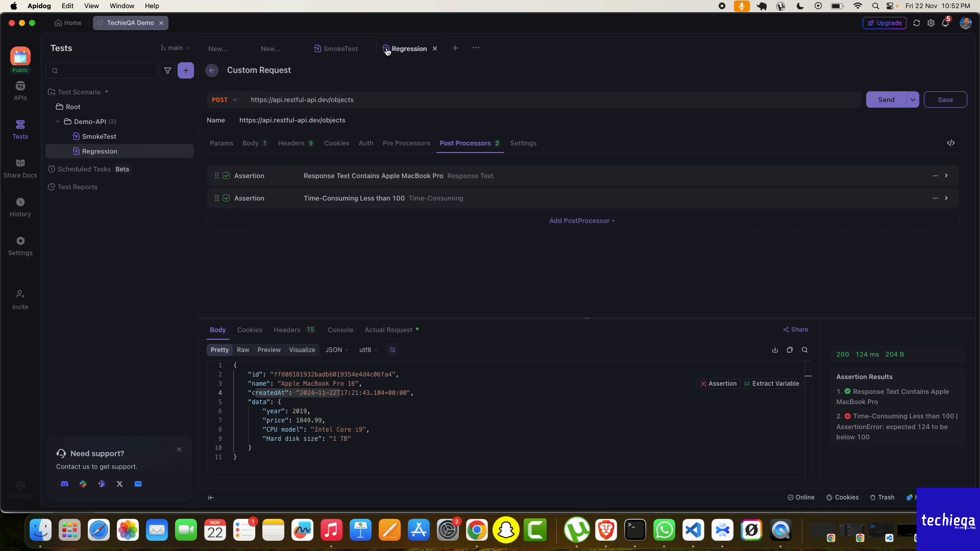
right_click(412, 53)
click(406, 53)
click(213, 71)
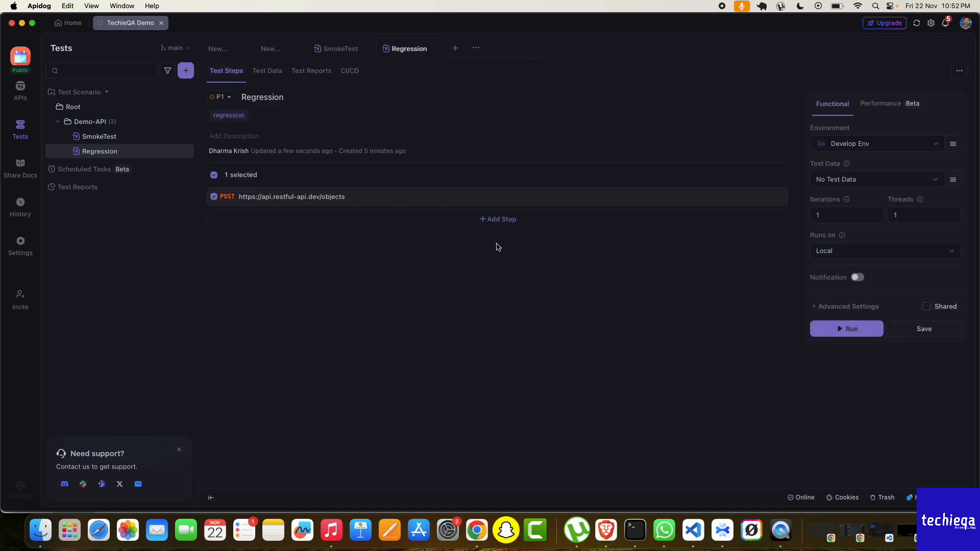
click(500, 224)
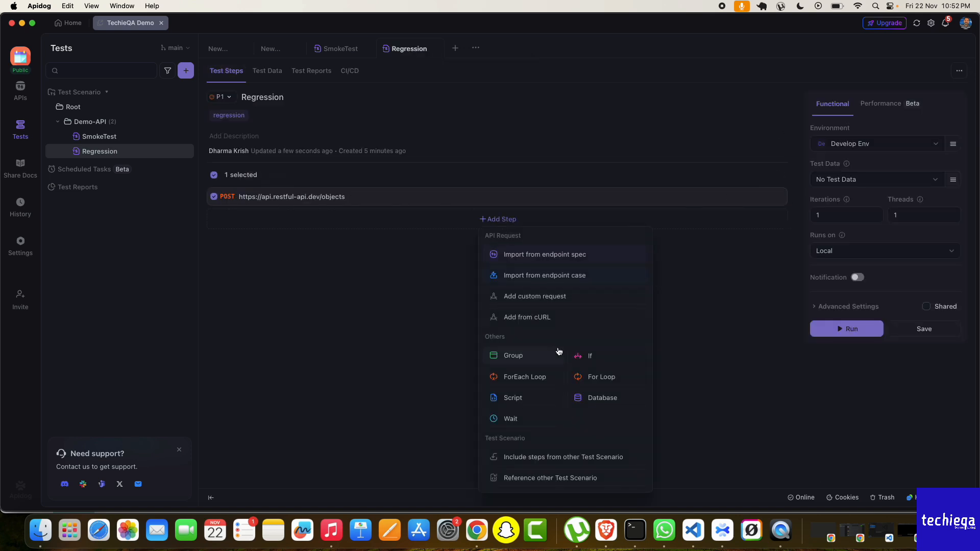
click(550, 297)
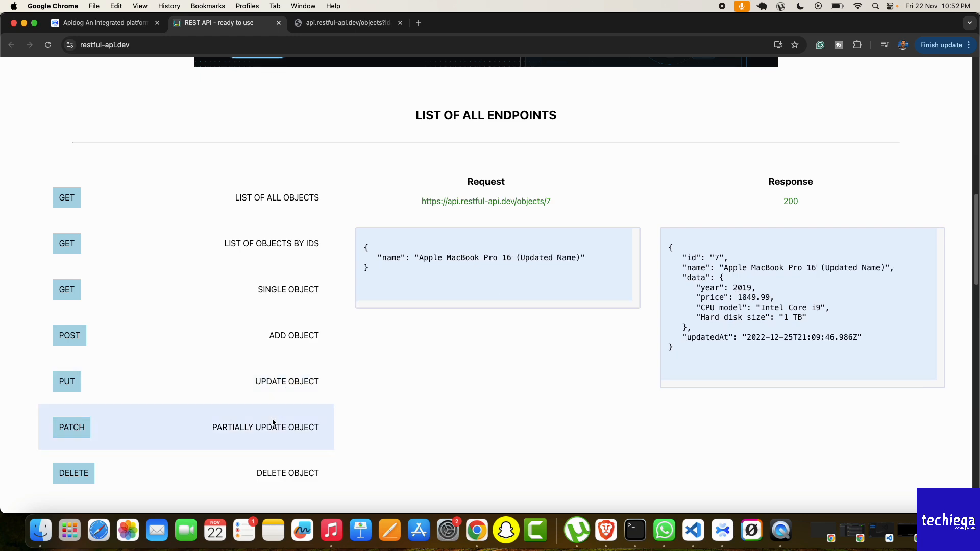
scroll(273, 423, down, 5)
scroll(273, 422, up, 6)
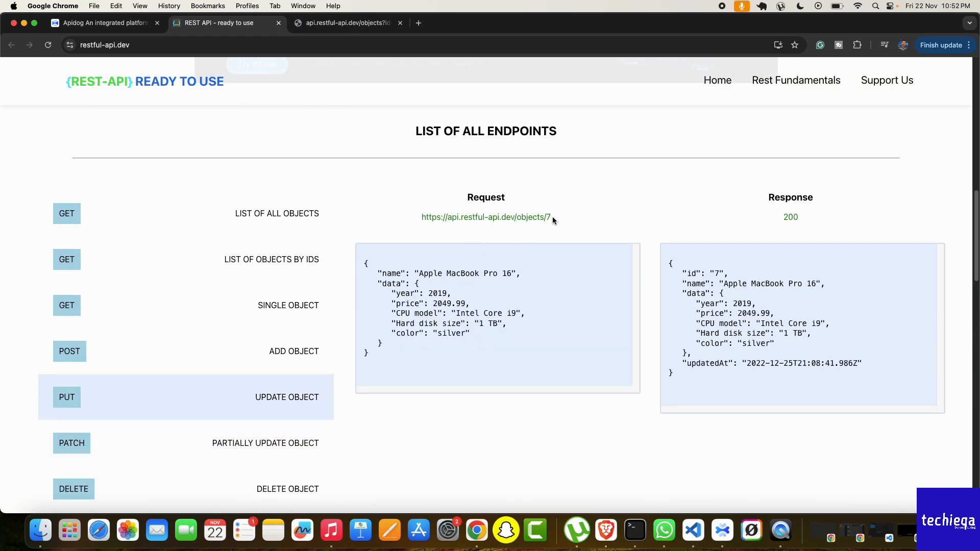
drag(552, 218, 425, 215)
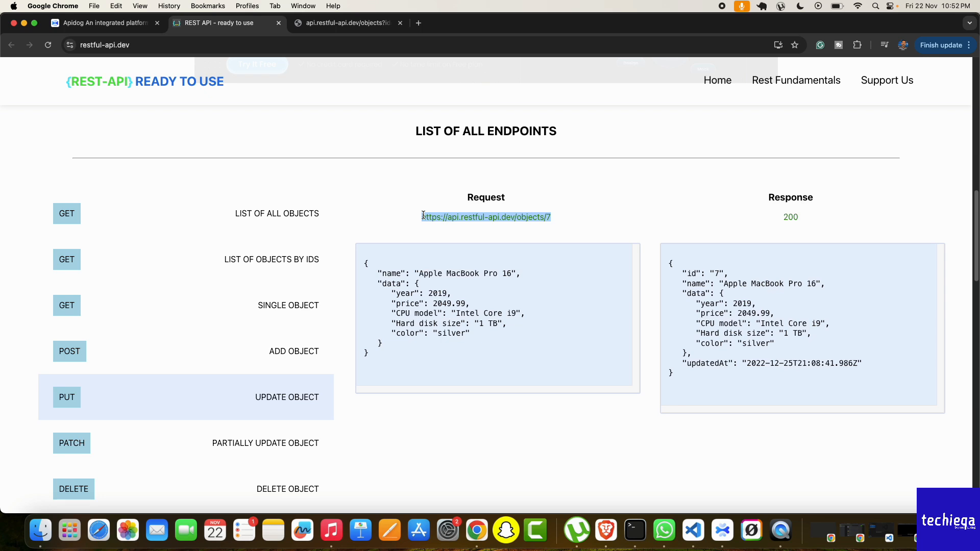
key(super+c)
click(723, 531)
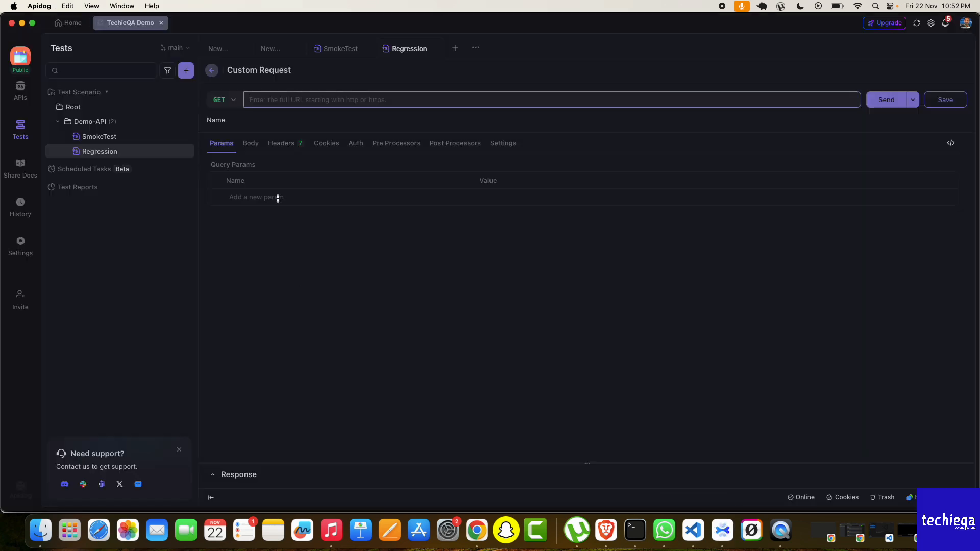
key(super+v)
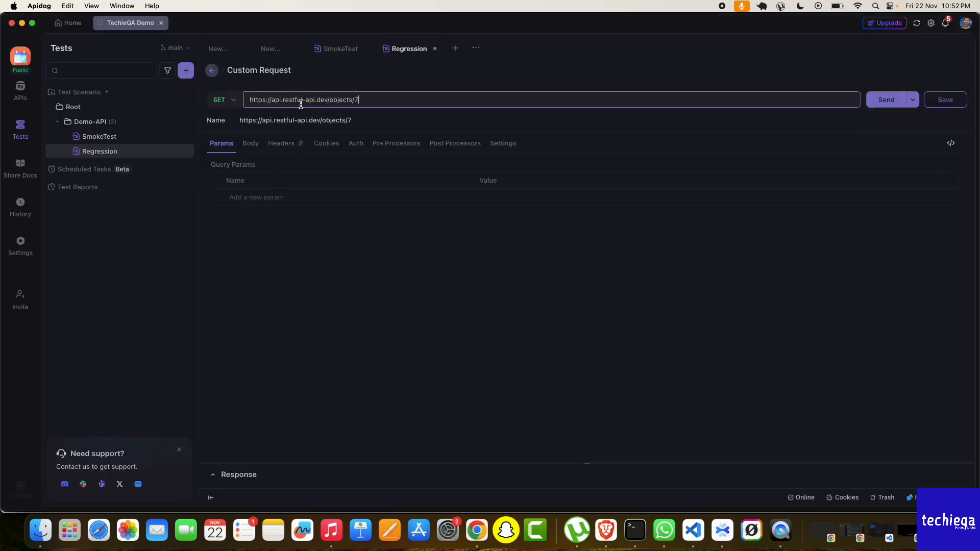
click(233, 99)
click(229, 155)
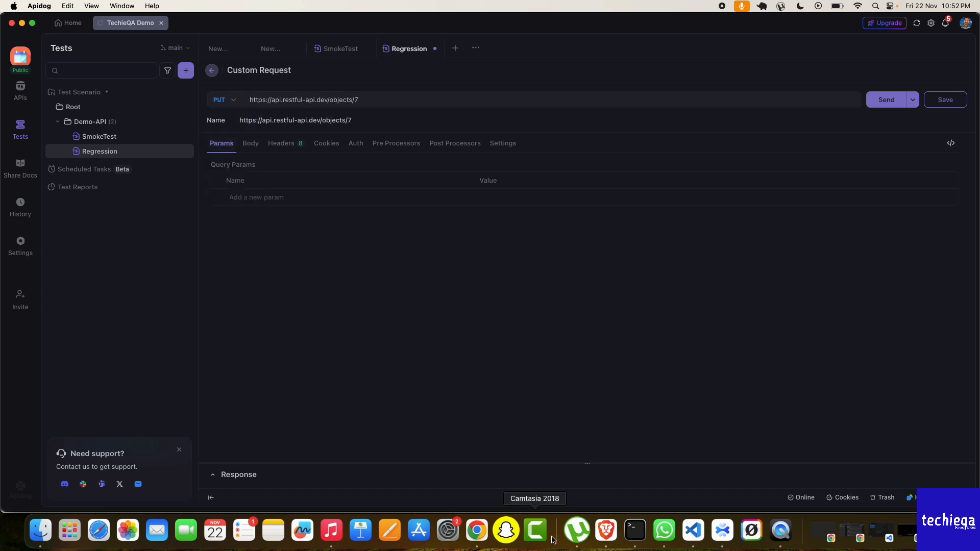
- Give the PUT request a JSON body copied from the Update Object sample on restful-api.dev
click(477, 532)
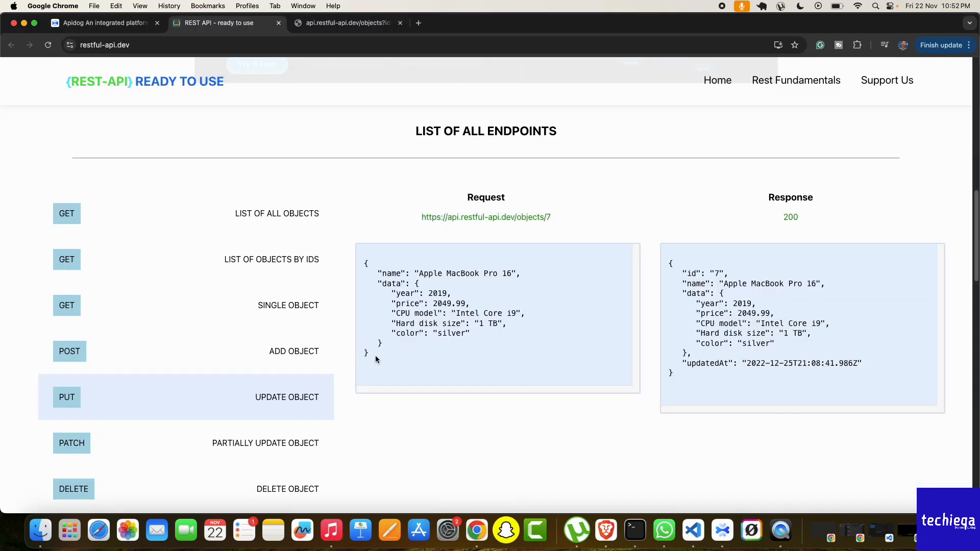
drag(378, 357, 365, 264)
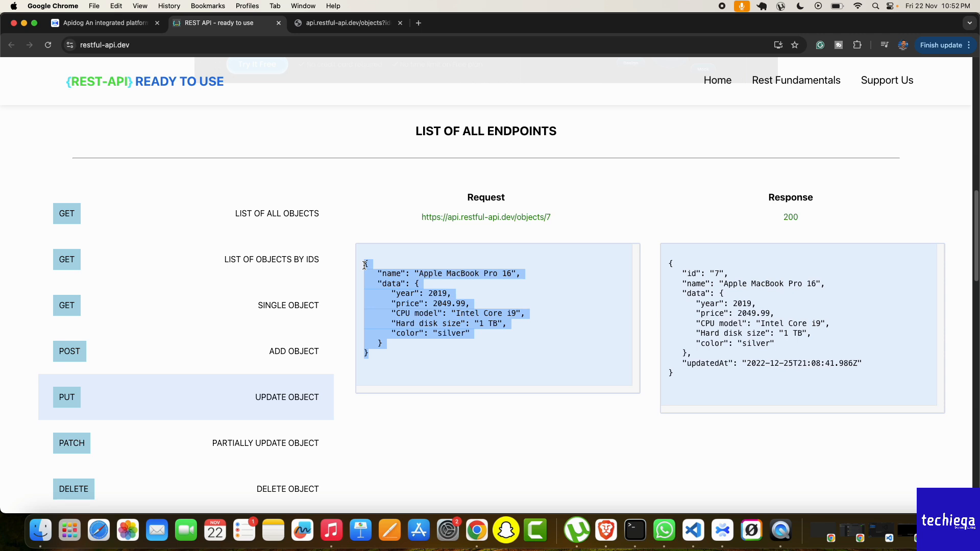
click(722, 532)
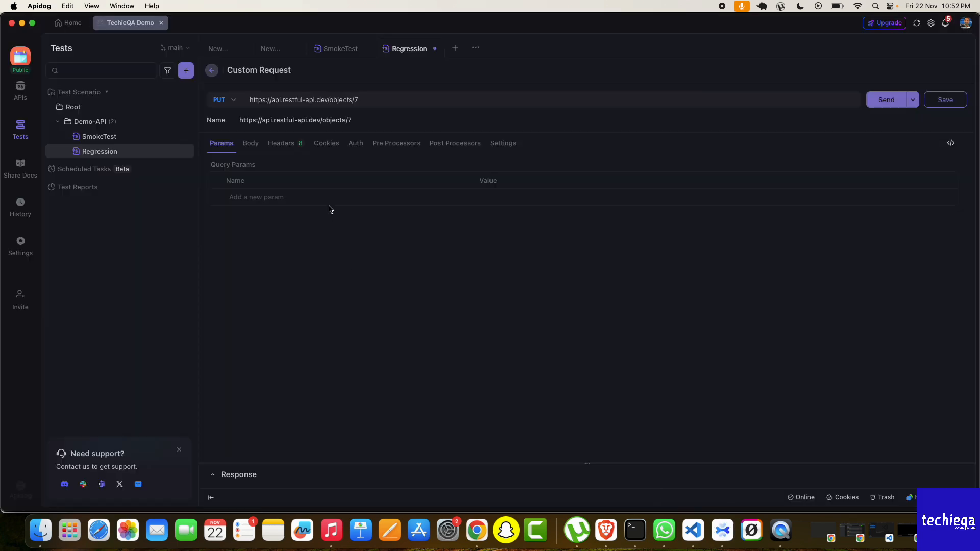
click(250, 143)
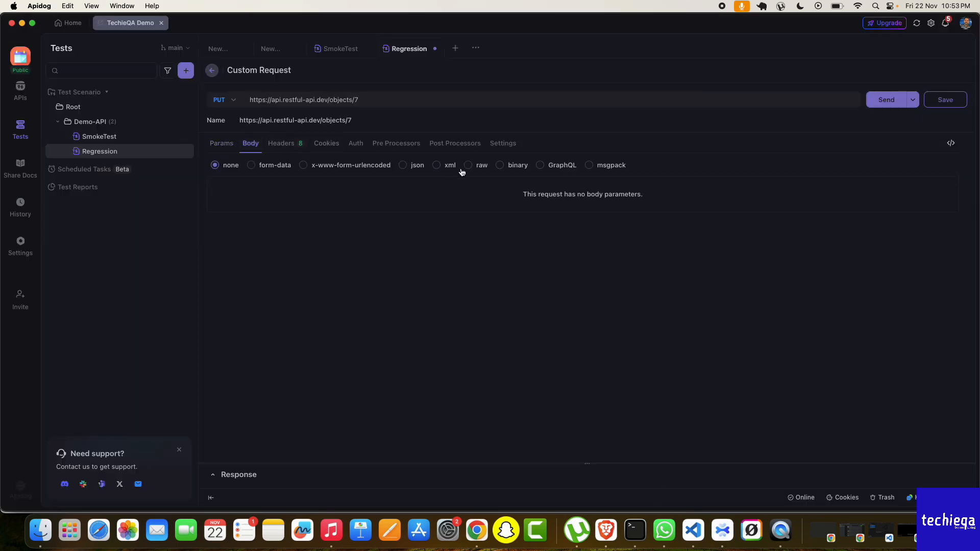
click(403, 165)
key(super+v)
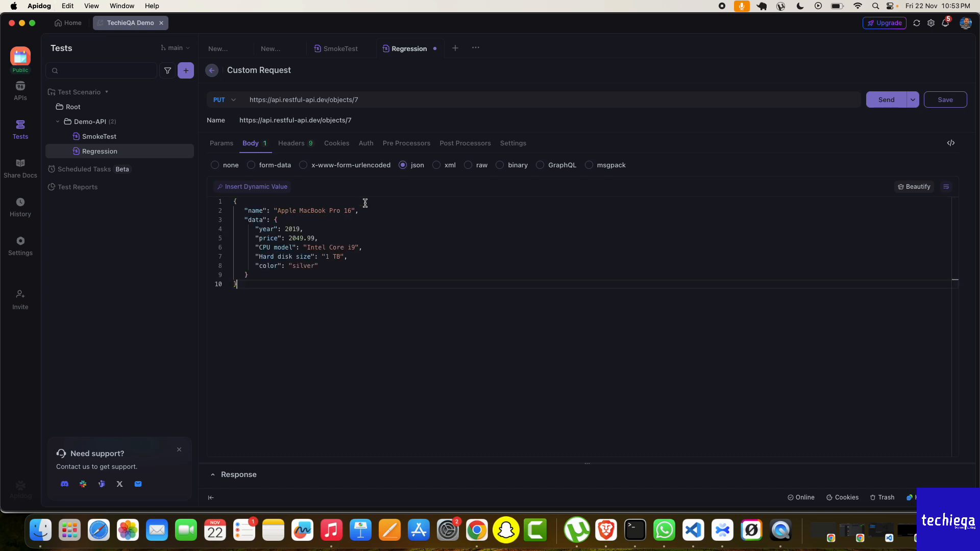
- Send the PUT request to check its response, and leave it without saving the changes
click(882, 106)
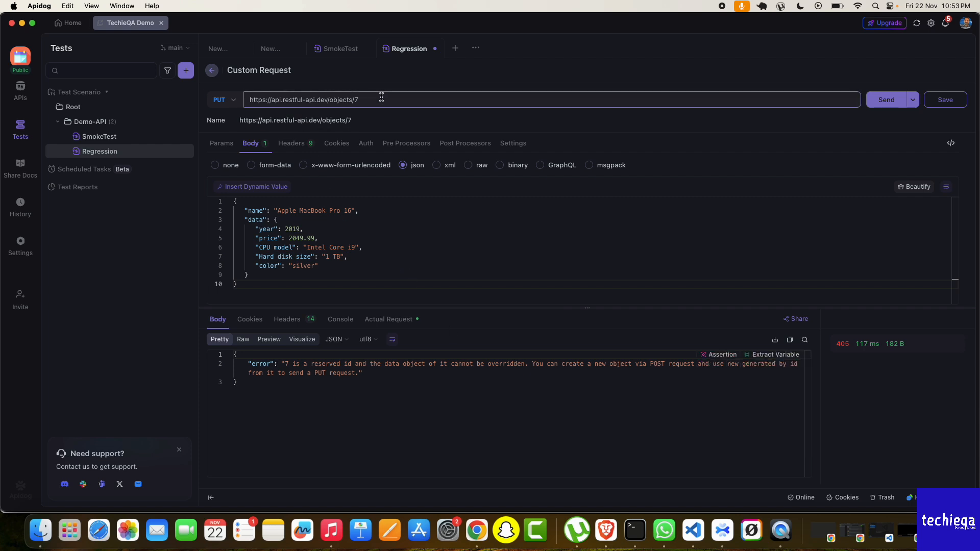
click(212, 71)
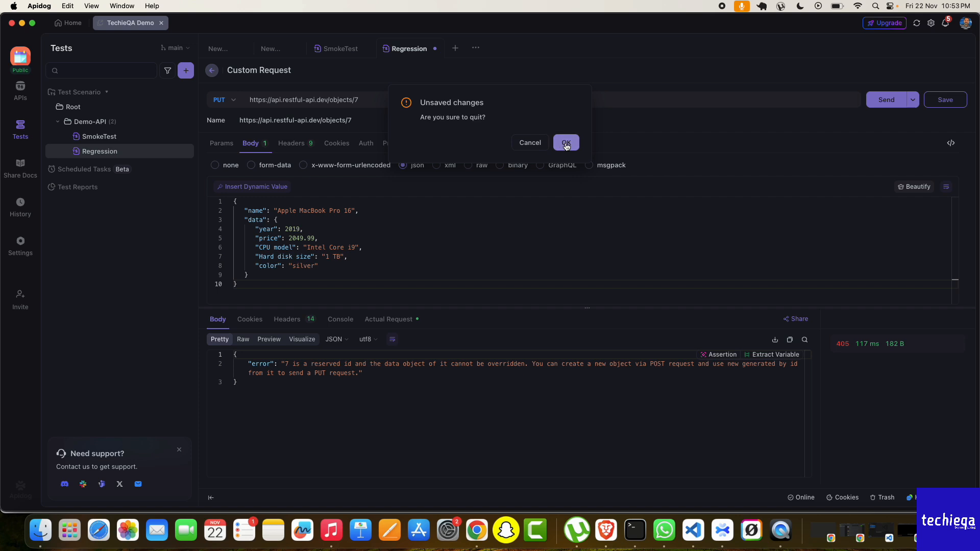
click(565, 143)
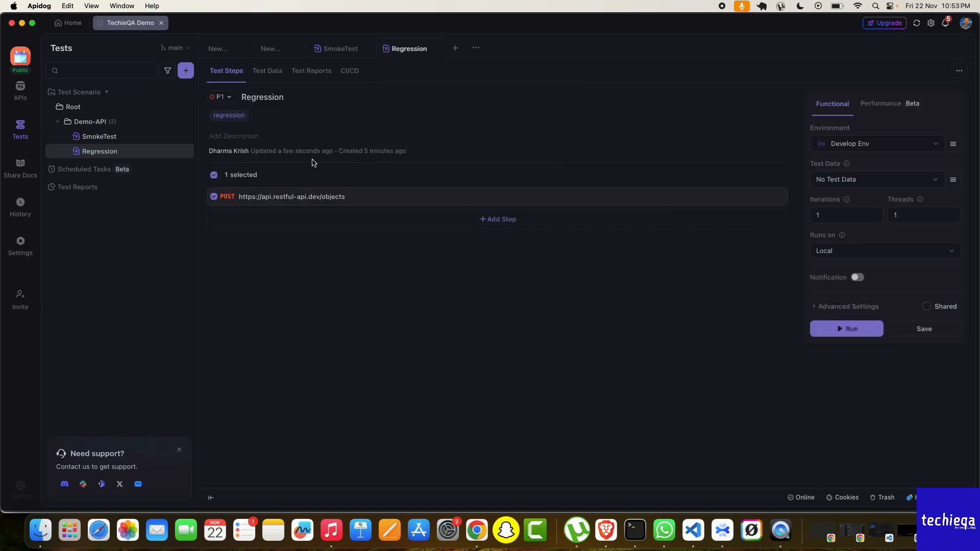
- Open the Regression scenario's POST request, send it again and examine the id returned in the response
click(266, 199)
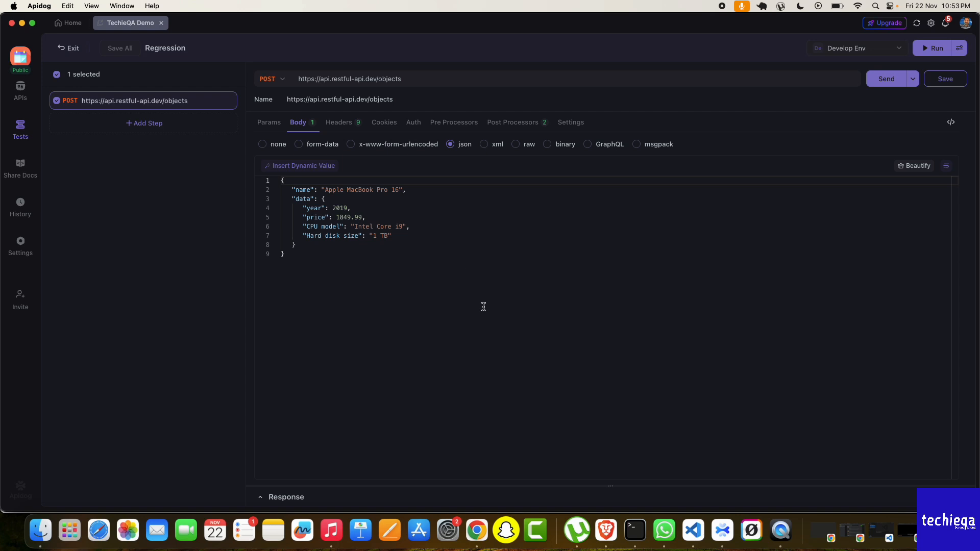
click(270, 500)
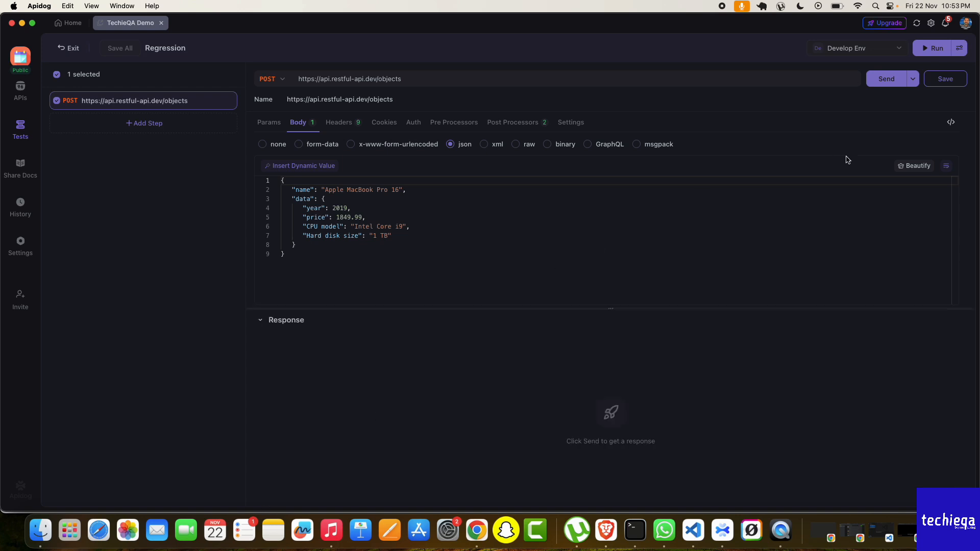
click(875, 81)
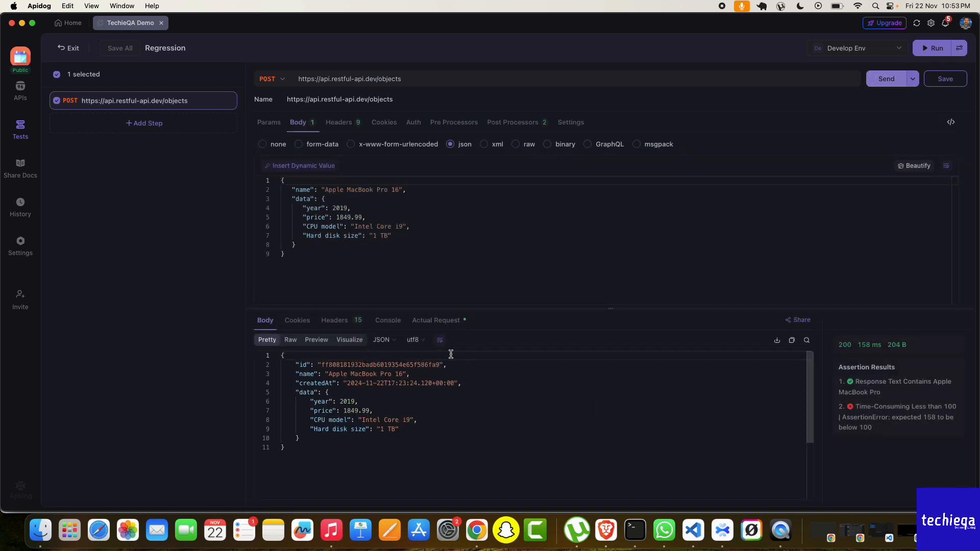
click(388, 429)
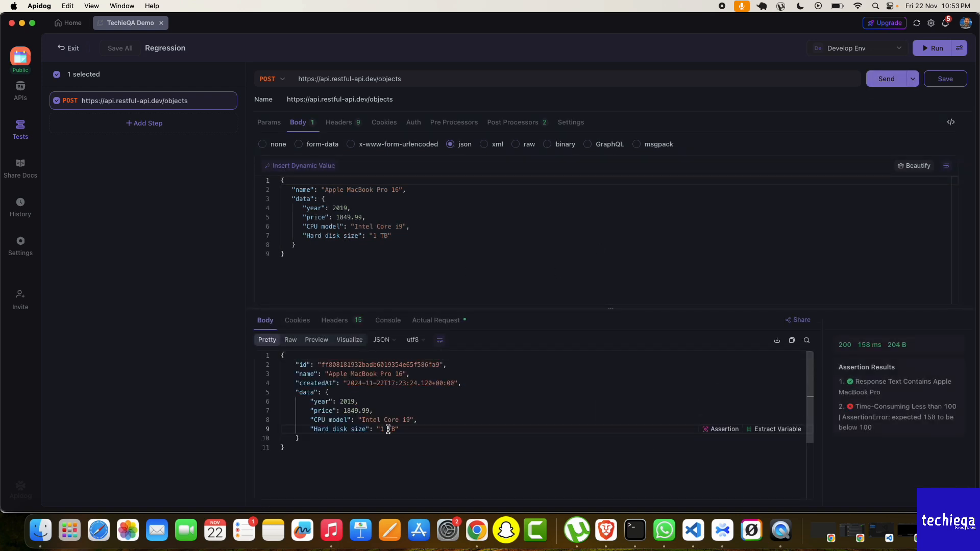
click(324, 366)
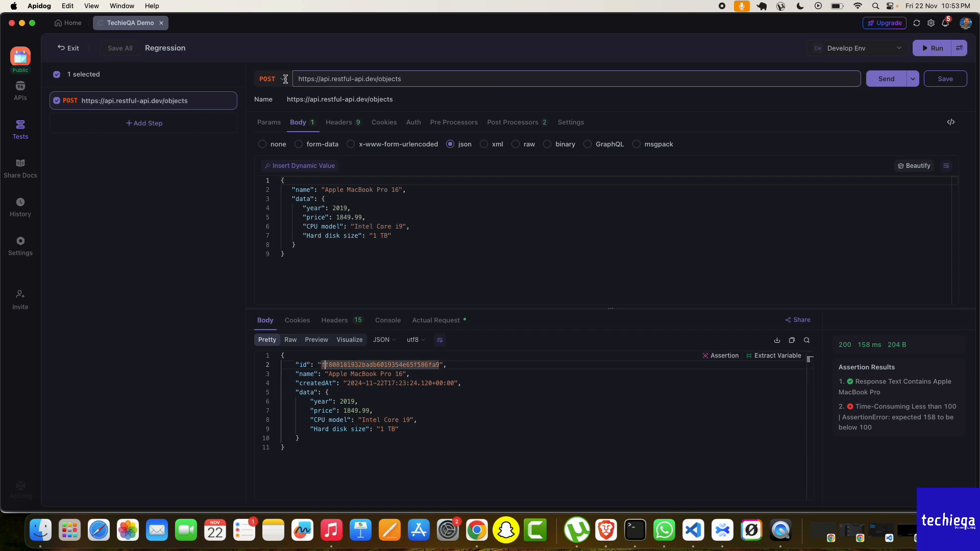
- Exit the Regression request editor and switch to the SmokeTest run report
click(74, 50)
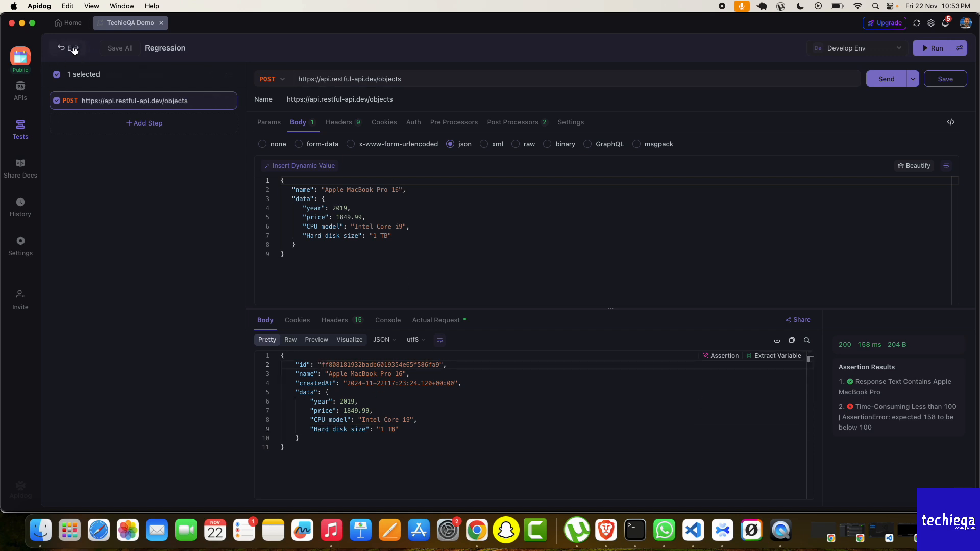
click(336, 47)
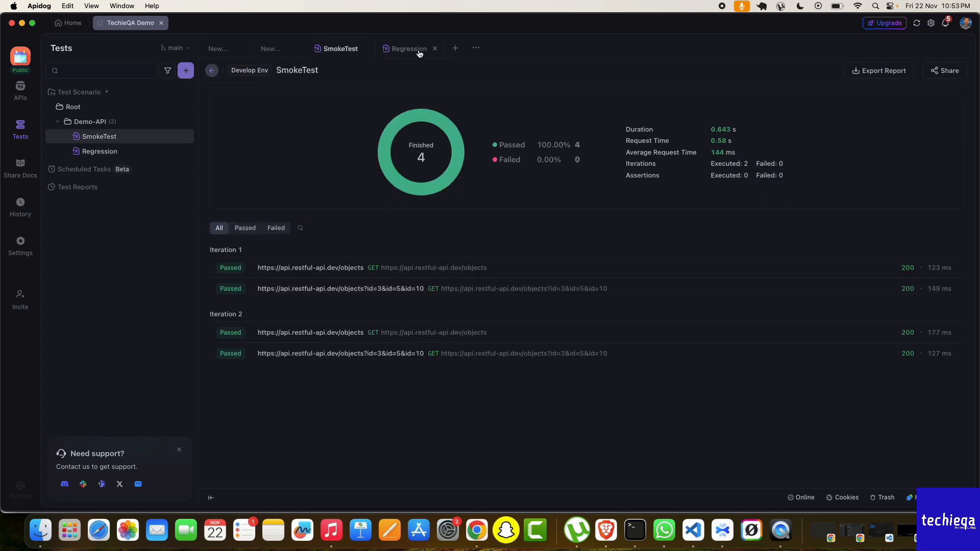
- Add a custom request as a new step in the Regression scenario
click(414, 50)
click(494, 221)
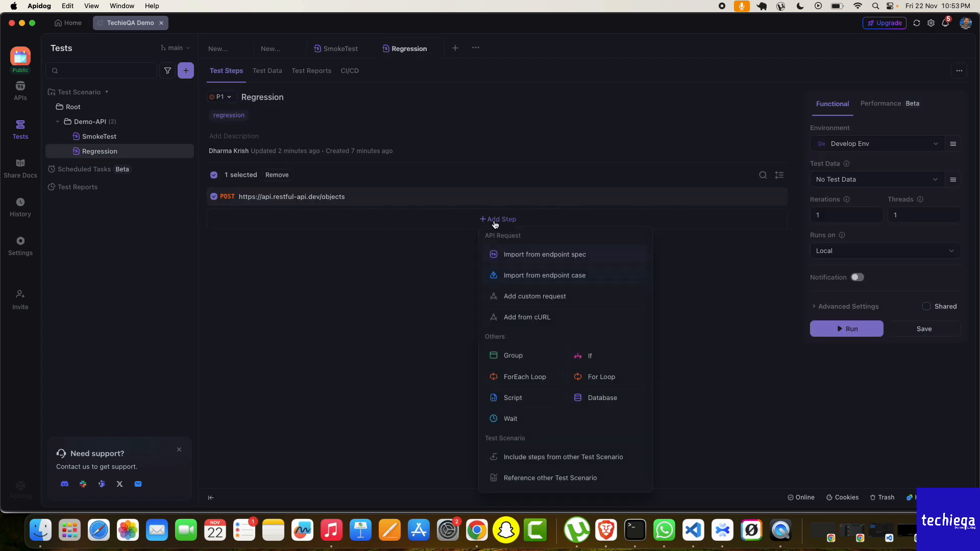
click(501, 295)
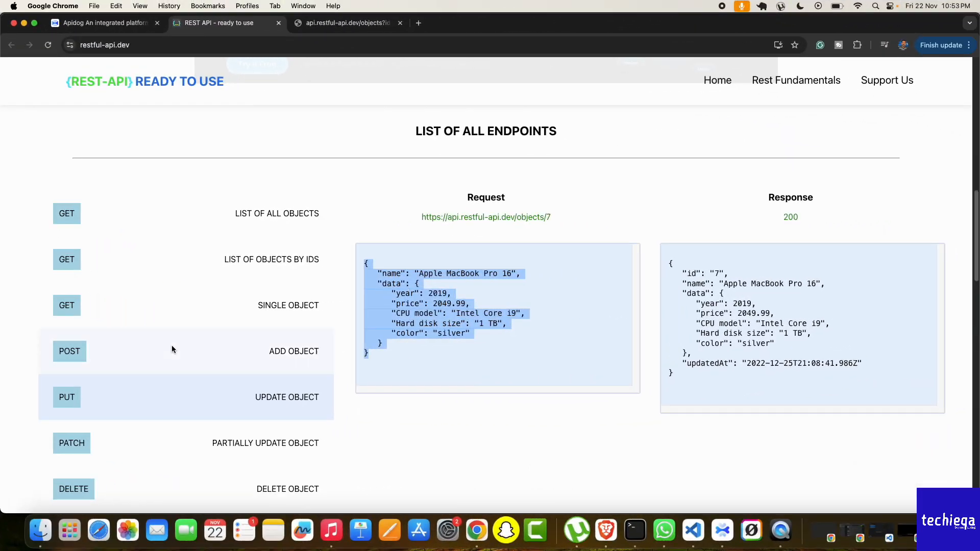
scroll(156, 348, down, 2)
click(269, 341)
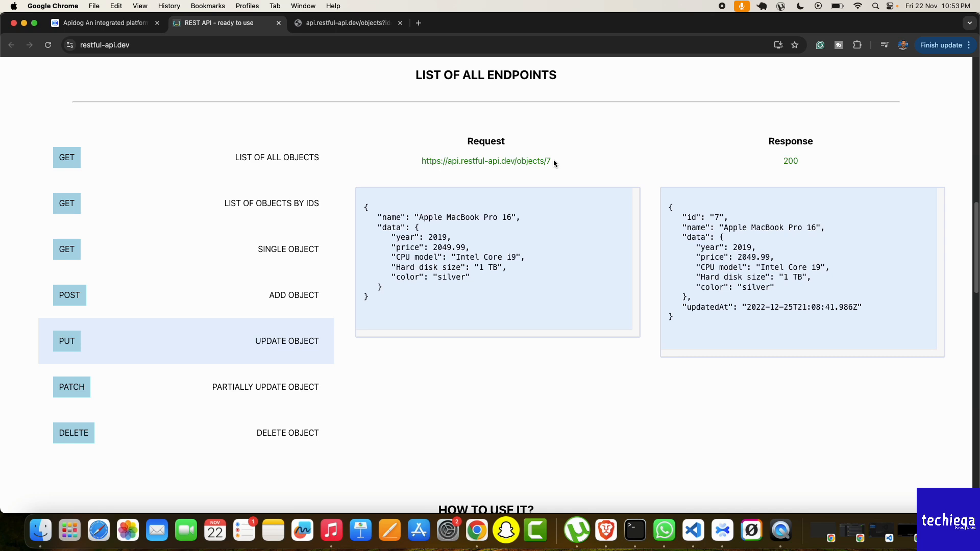
scroll(554, 161, down, 2)
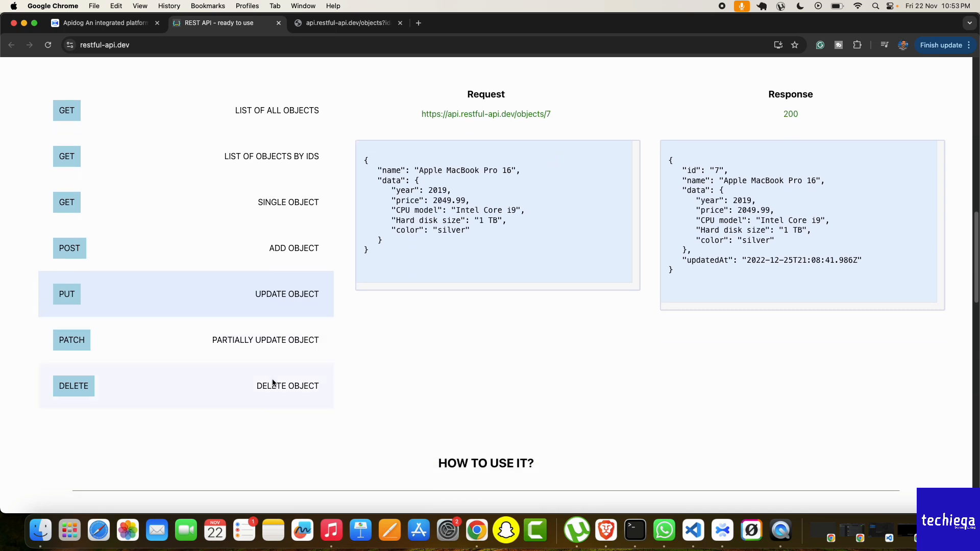
click(294, 203)
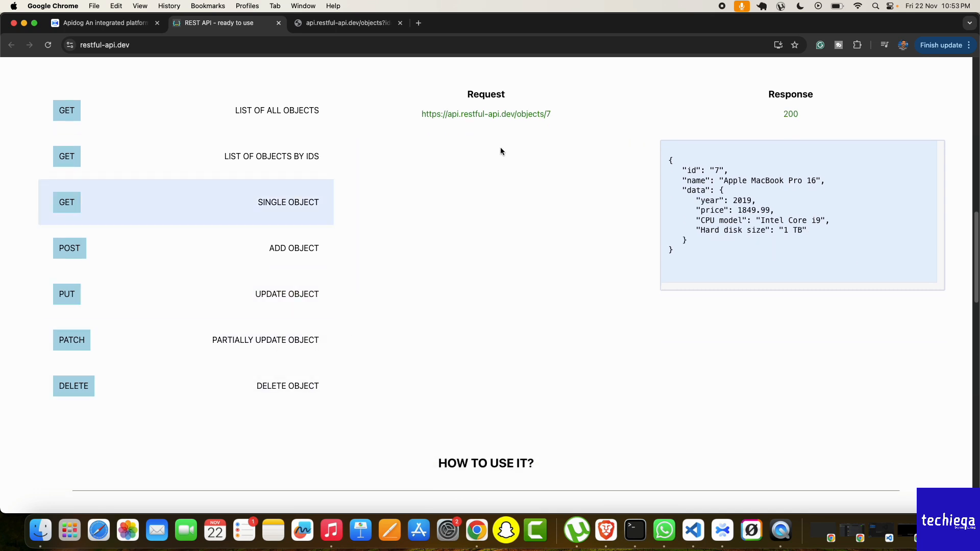
click(295, 249)
click(285, 171)
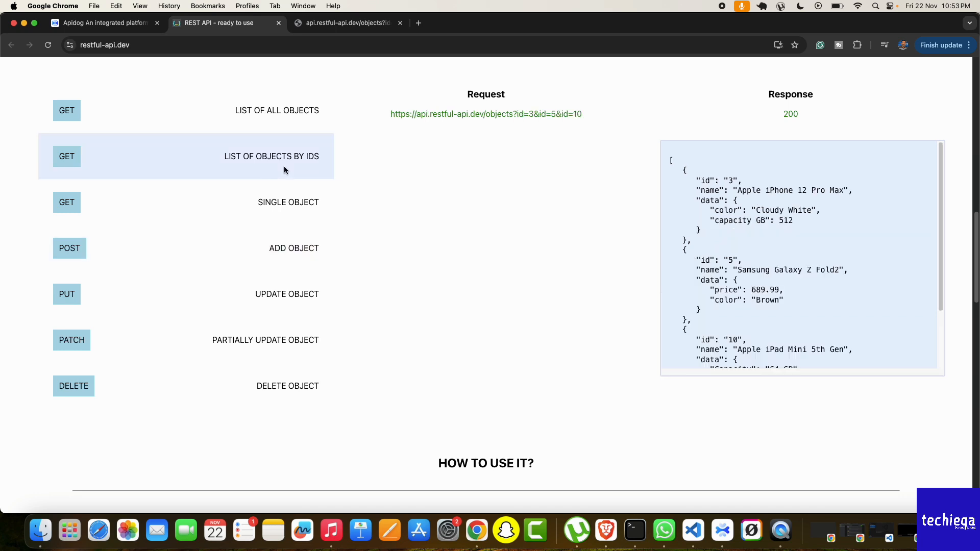
click(284, 203)
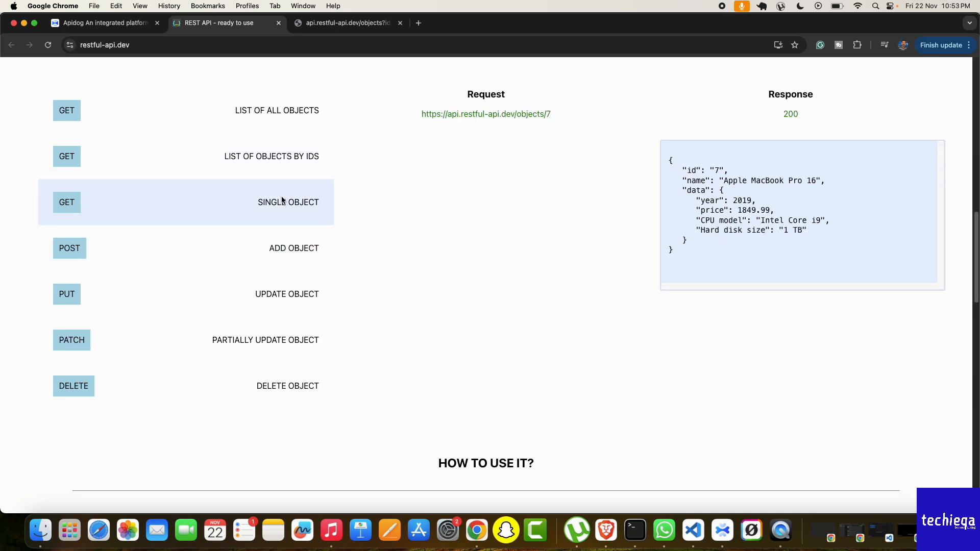
drag(570, 105, 422, 112)
key(super+c)
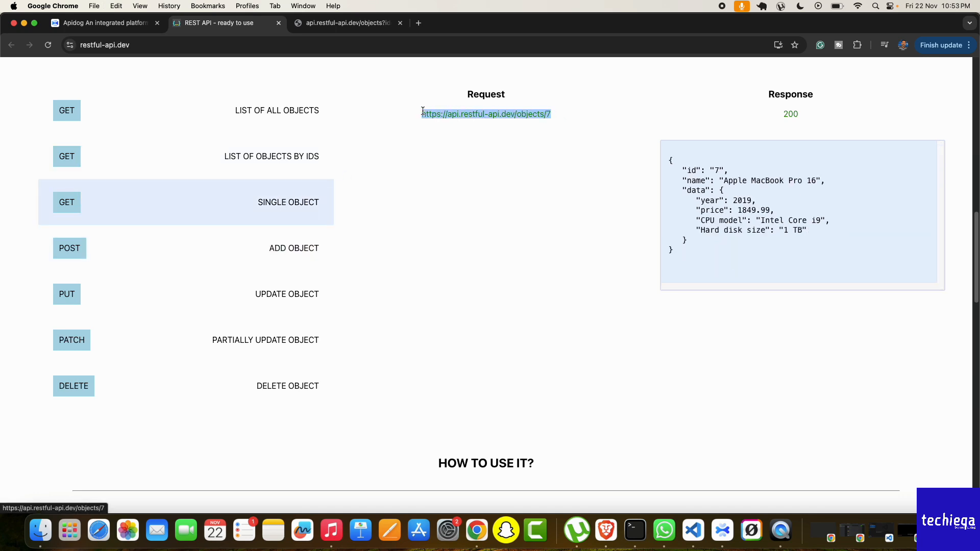
click(723, 531)
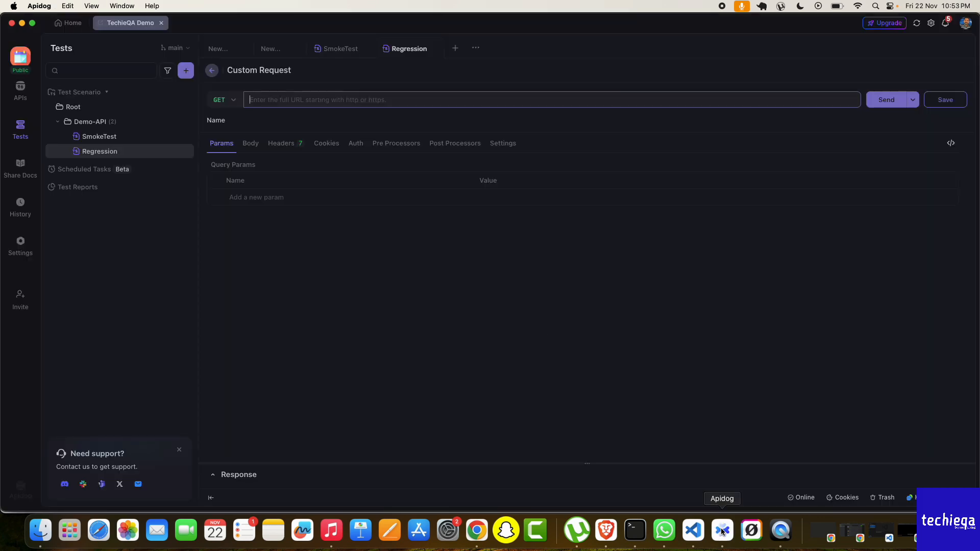
key(super+v)
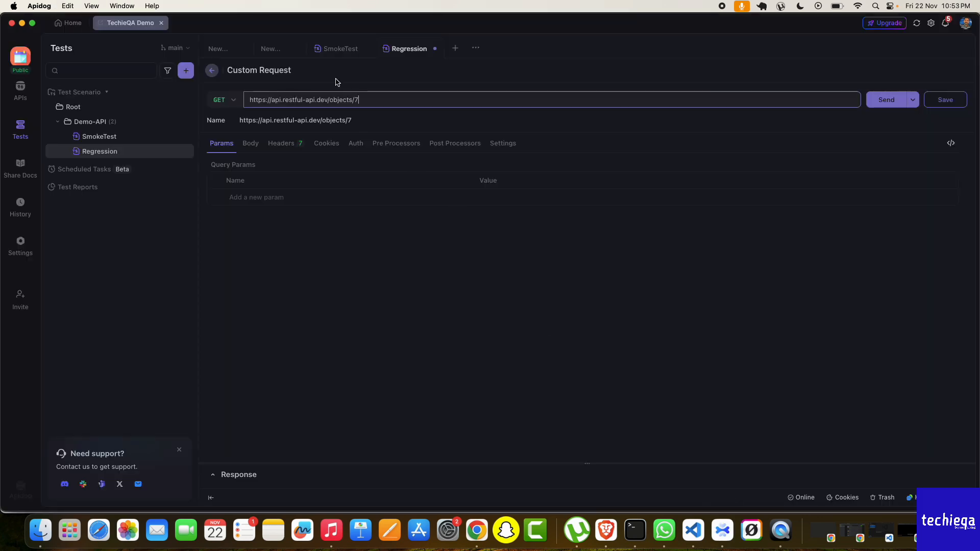
- Send the GET request, check its response body and save the request
click(363, 118)
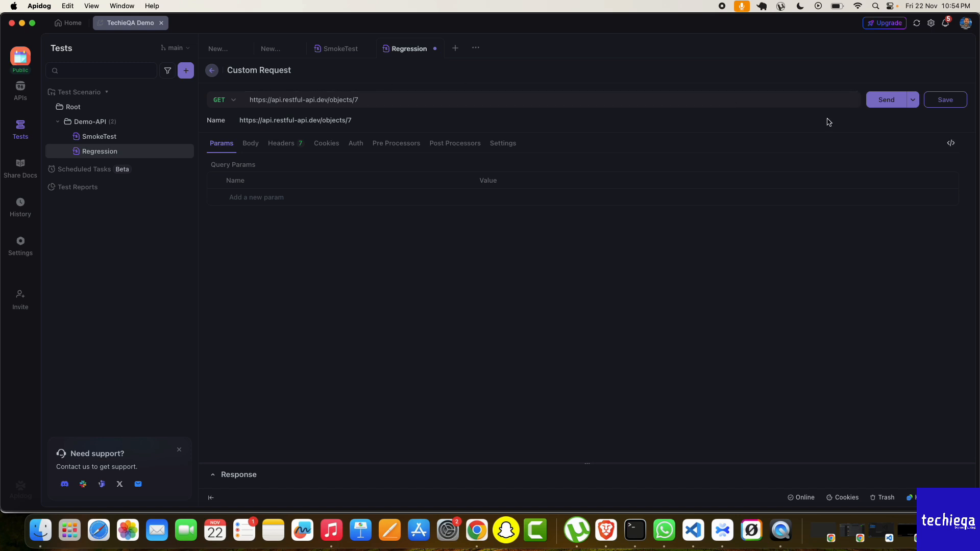
click(881, 107)
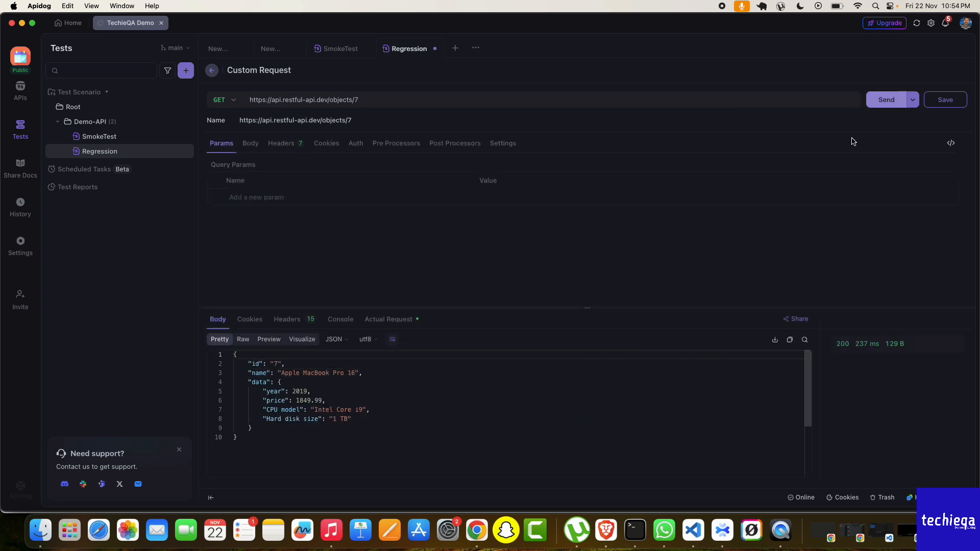
drag(237, 438, 236, 353)
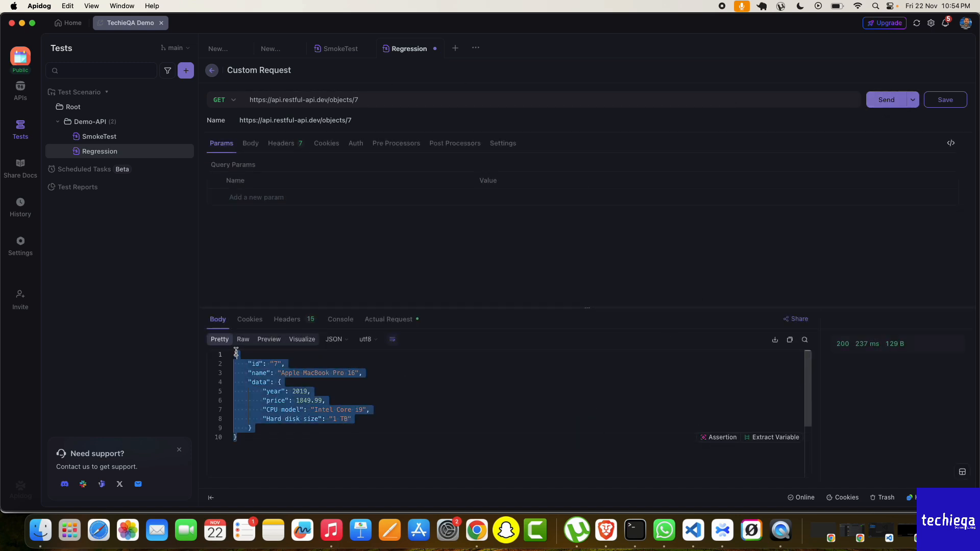
key(super+s)
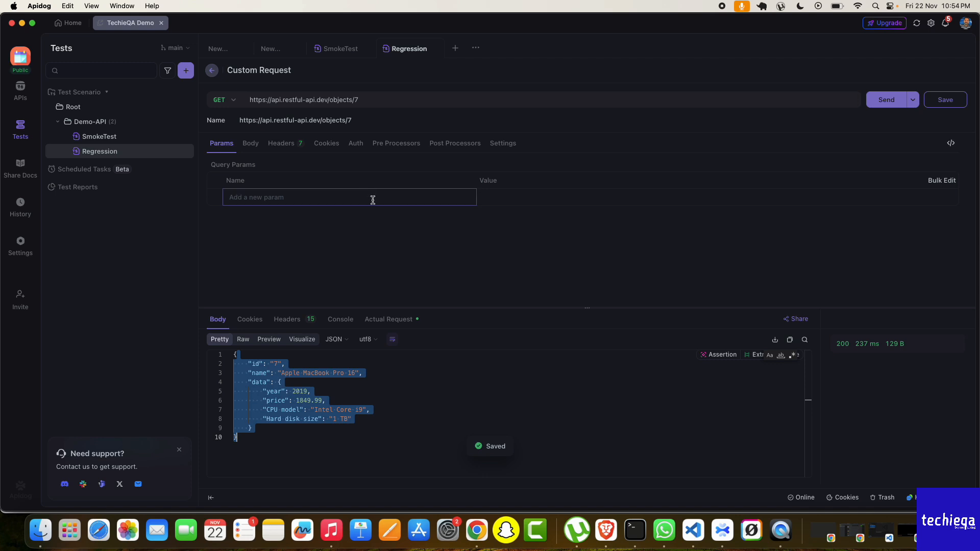
click(378, 238)
key(super+s)
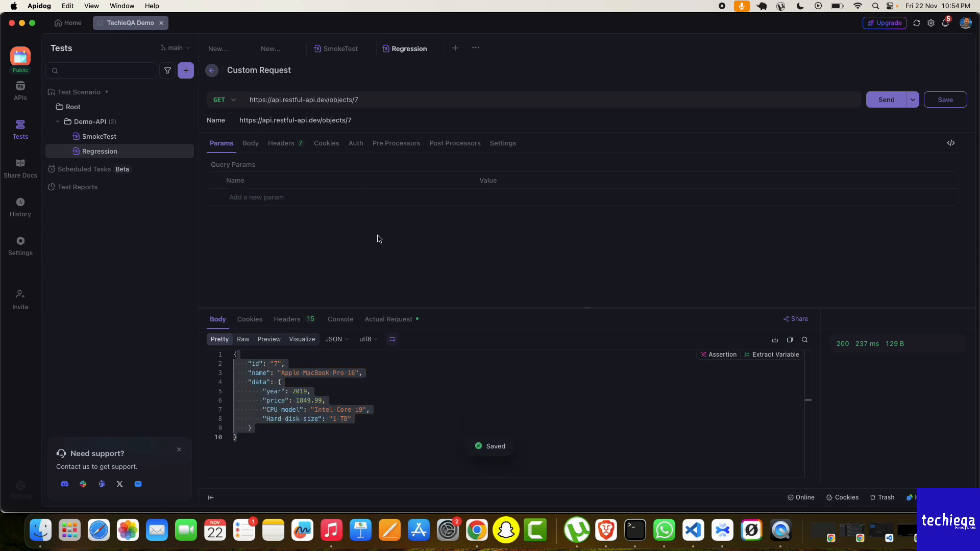
- Add an assertion post-processor to the GET request with Time-Consuming as its target object
click(455, 144)
click(576, 177)
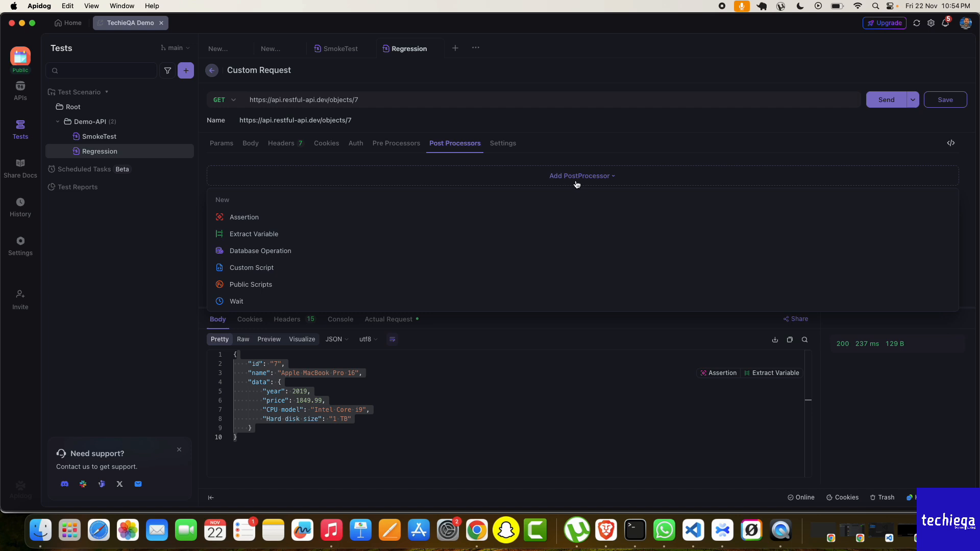
click(363, 218)
click(535, 233)
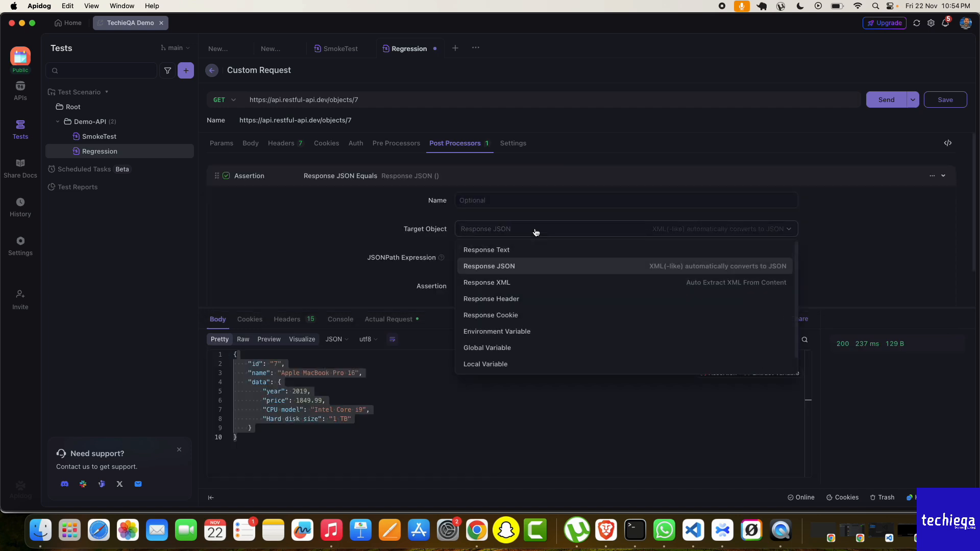
scroll(518, 329, down, 1)
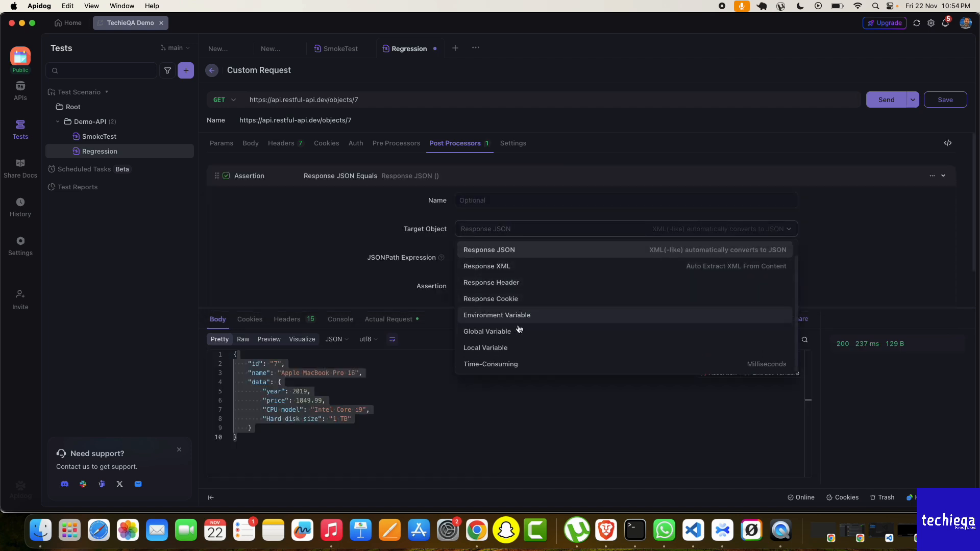
click(510, 365)
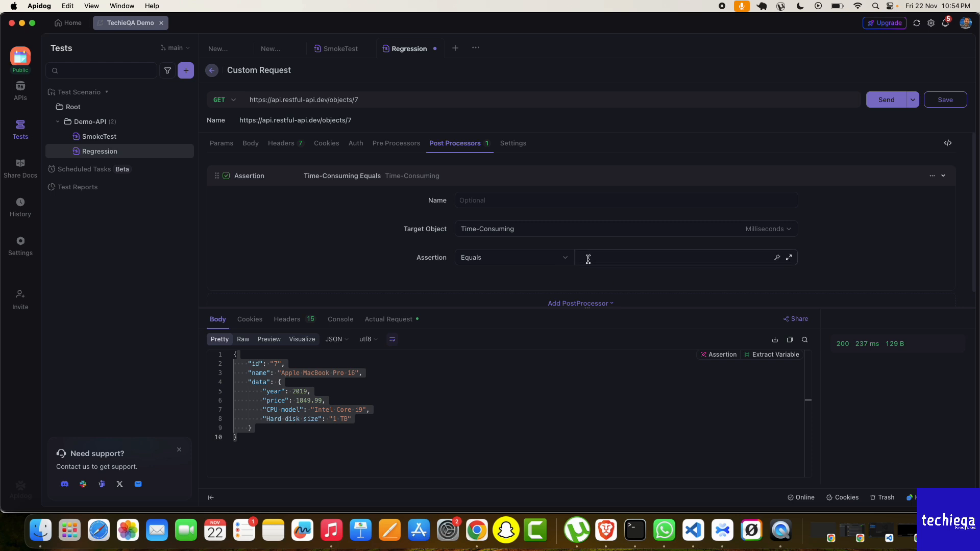
- Set the assertion condition to Less than 300 and save the request
click(538, 262)
click(497, 280)
click(598, 256)
text(300)
key(super+s)
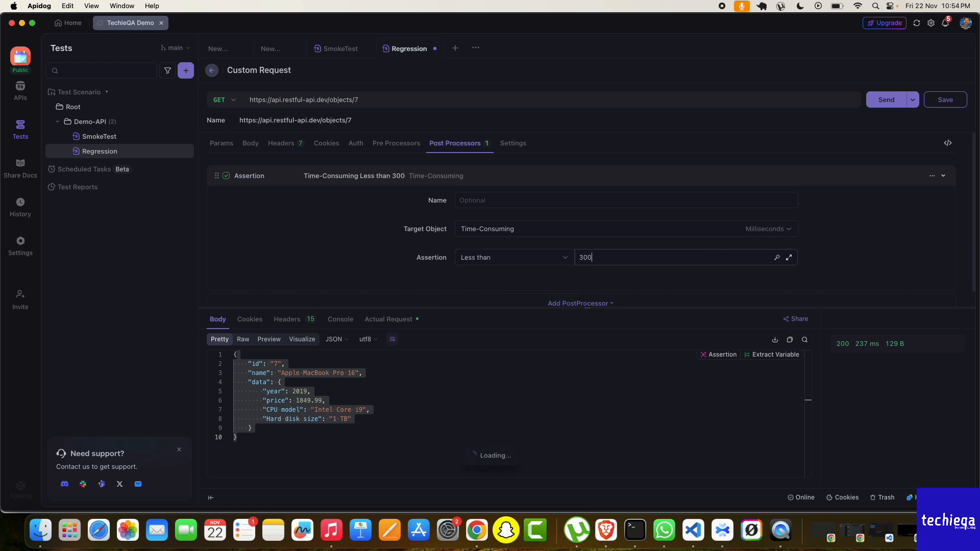
- Send the GET request again and examine its assertion result
click(894, 100)
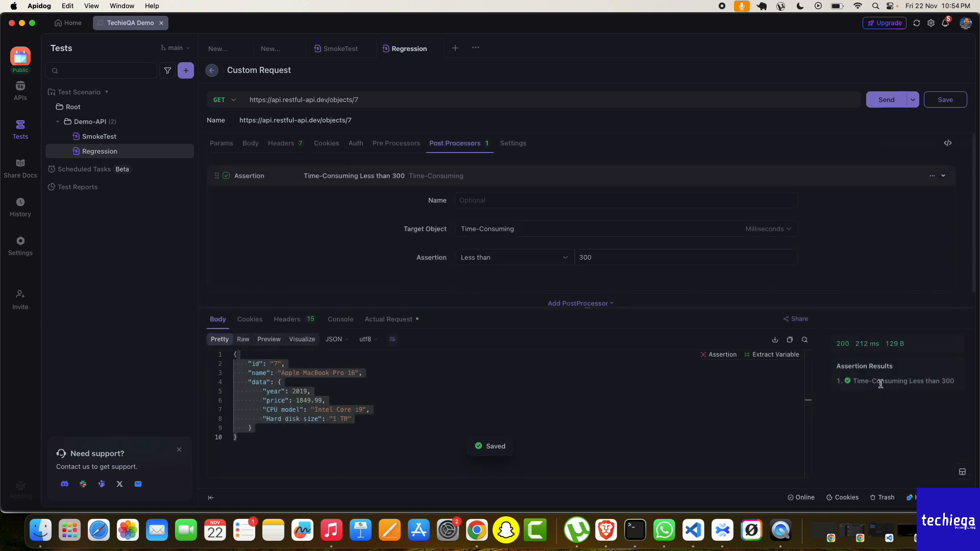
drag(857, 381, 950, 382)
click(857, 420)
key(super+s)
- Review the GET request's pre-processors and post-processors, and collapse the Time-Consuming assertion
click(402, 145)
click(447, 143)
scroll(526, 237, down, 1)
scroll(527, 238, up, 1)
click(221, 177)
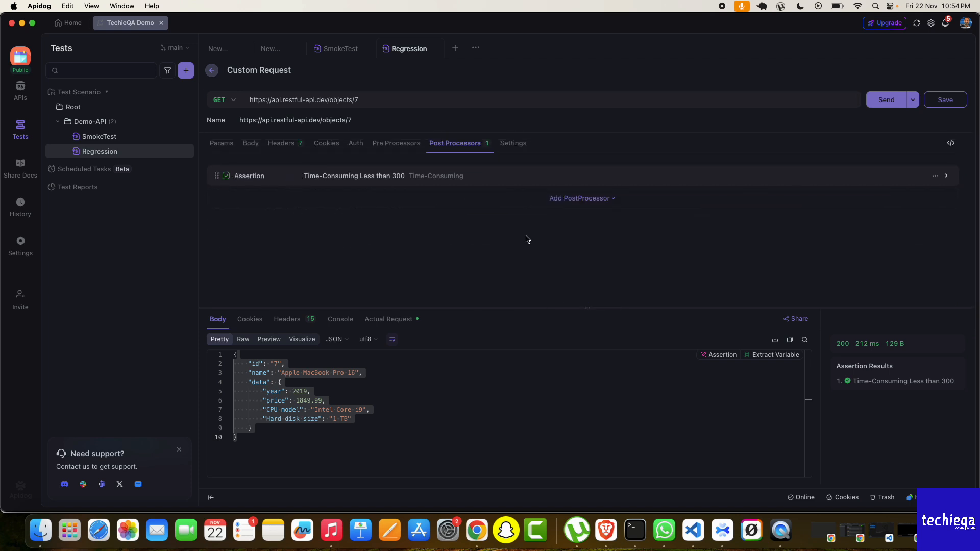
- Add a Database Operation post-processor below the Time-Consuming assertion
click(580, 198)
mouse_move(586, 205)
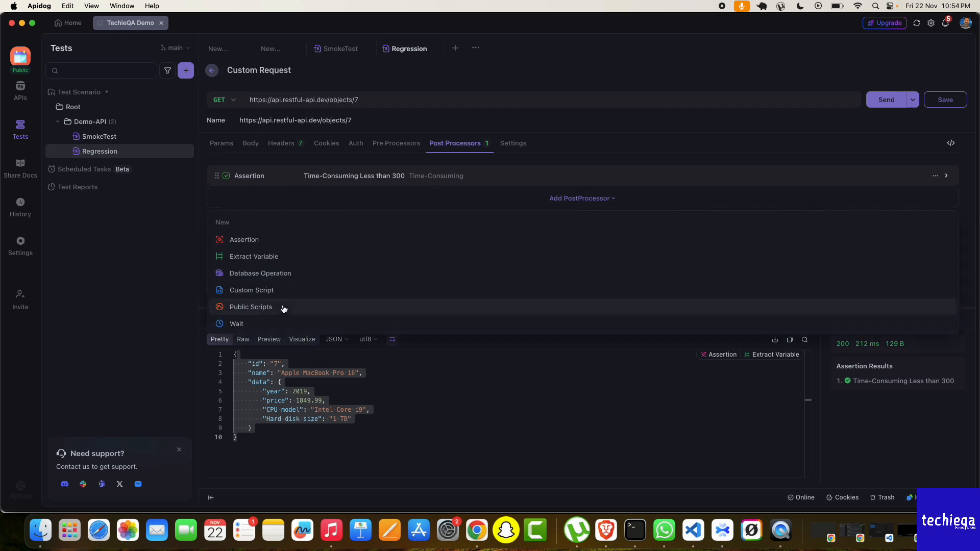
click(266, 274)
- Look through the environments and database types offered for a new database connection, and leave without creating one
click(530, 245)
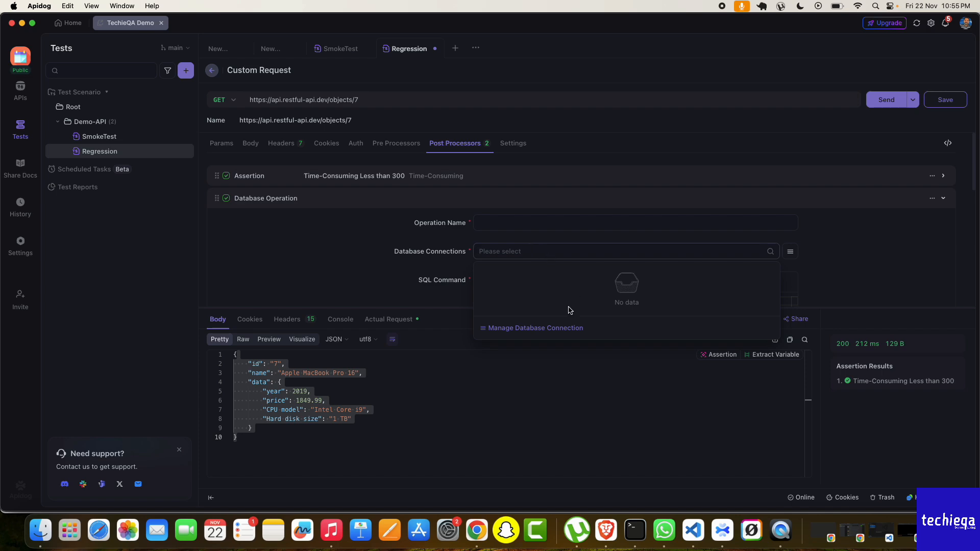
click(532, 328)
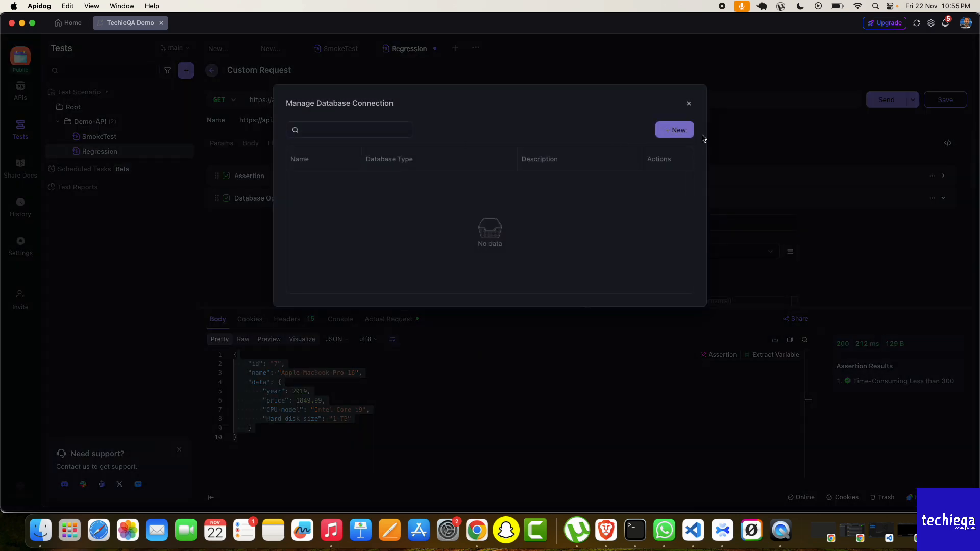
click(675, 130)
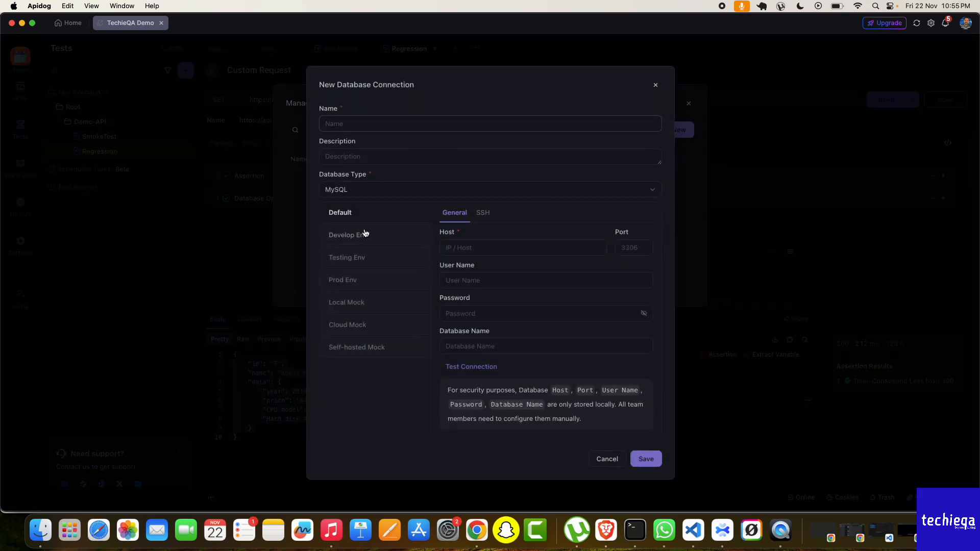
click(364, 234)
click(344, 299)
click(343, 321)
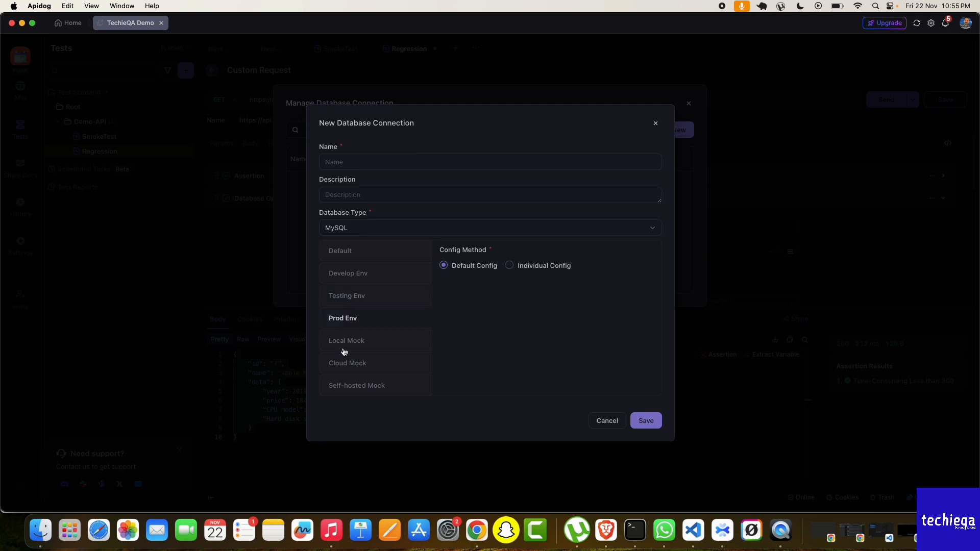
click(344, 343)
click(344, 364)
click(358, 230)
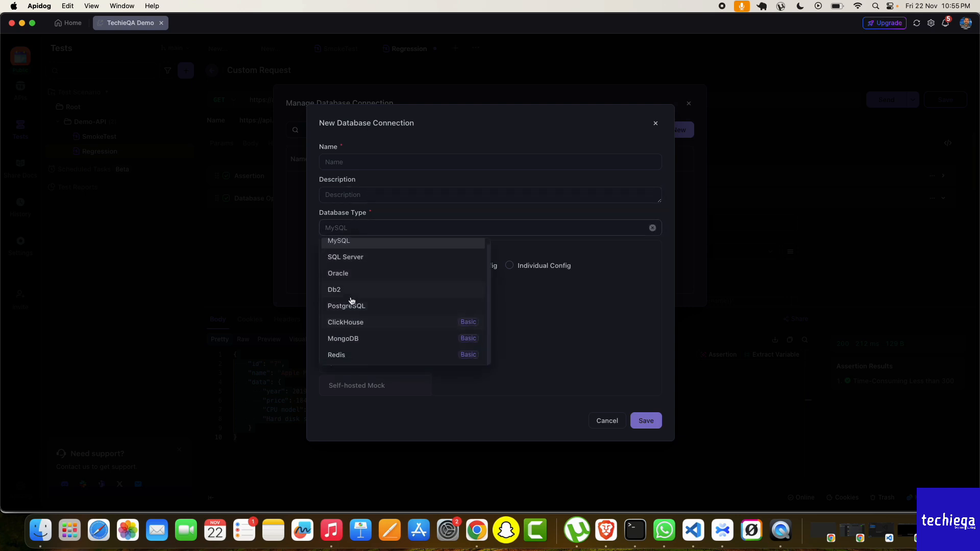
click(615, 423)
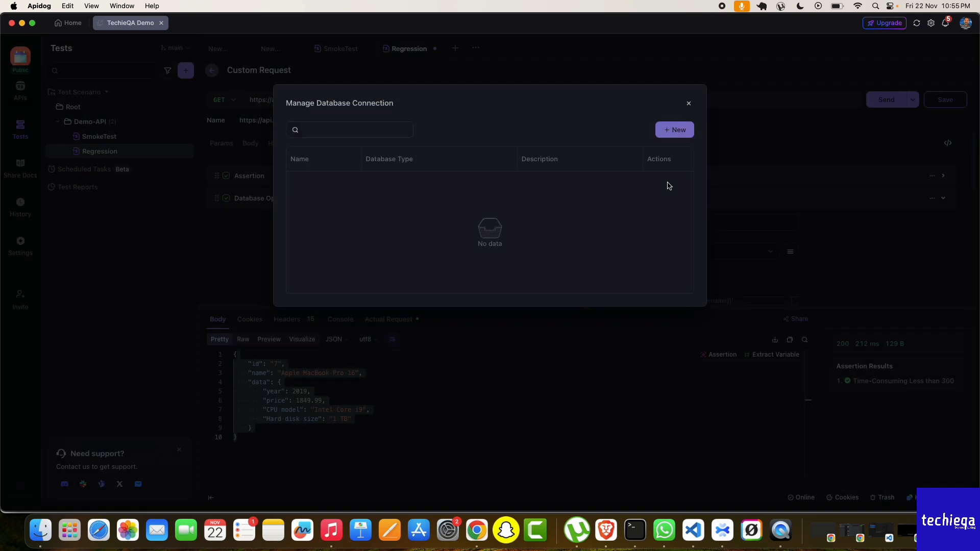
click(689, 102)
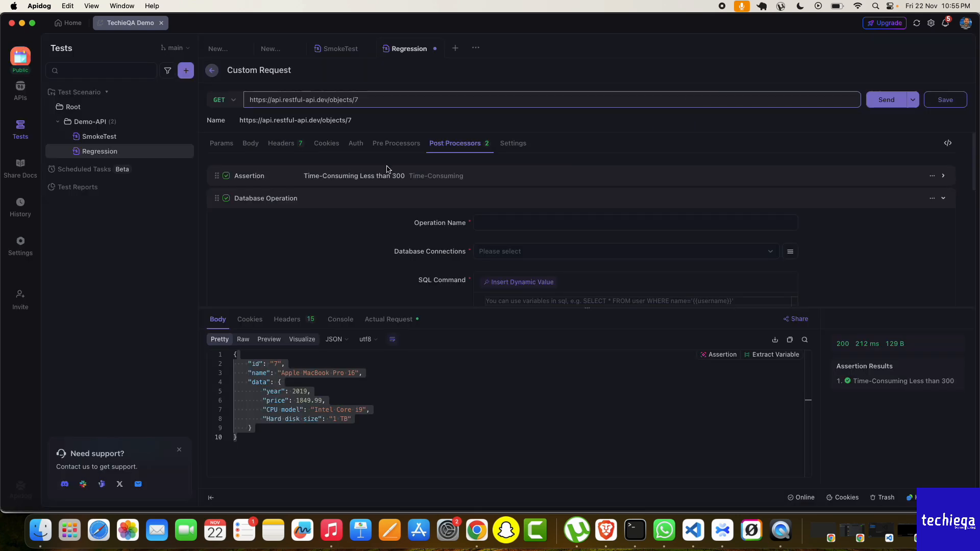
- Save the GET request with its collapsed database operation and run the Regression scenario
click(218, 201)
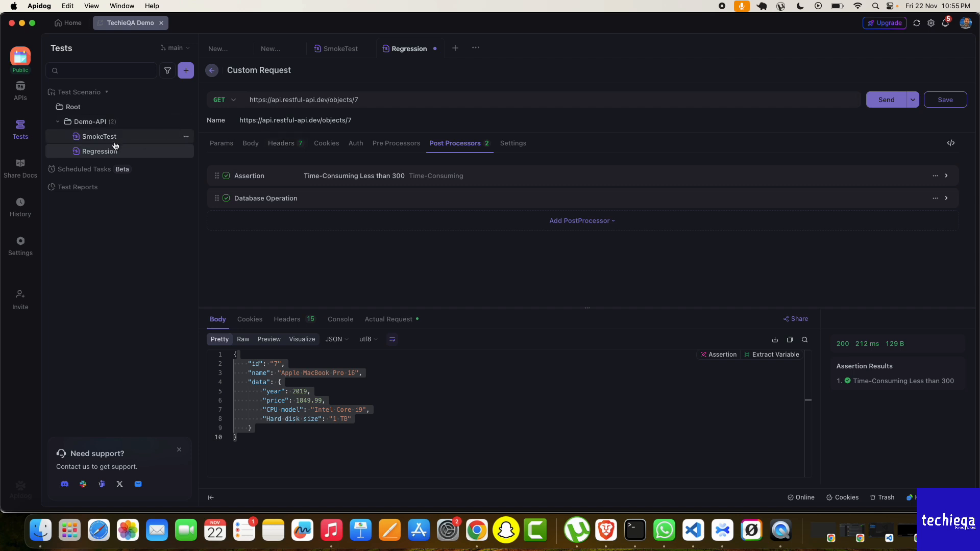
key(super+s)
click(212, 70)
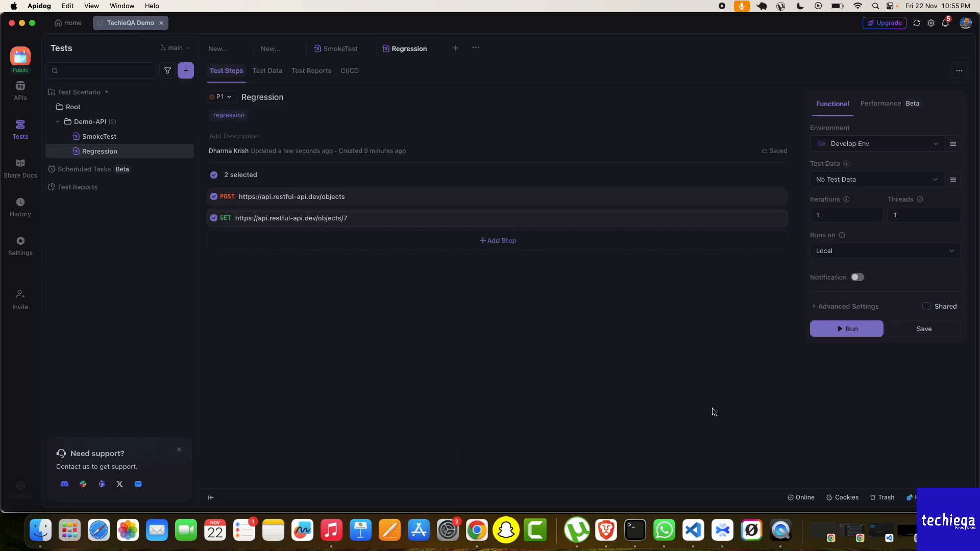
click(840, 330)
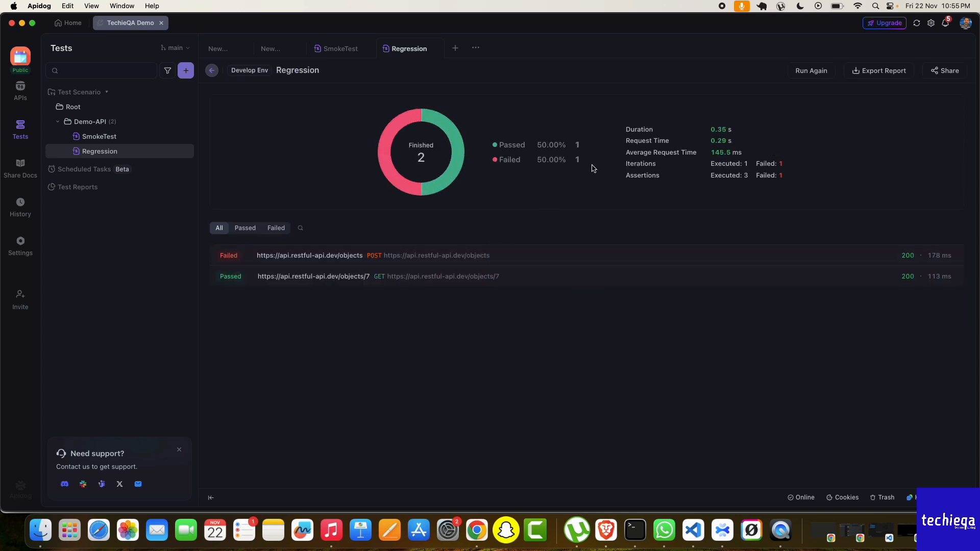
- Examine the assertion results and response bodies of the POST and GET requests in the Regression run report
click(459, 261)
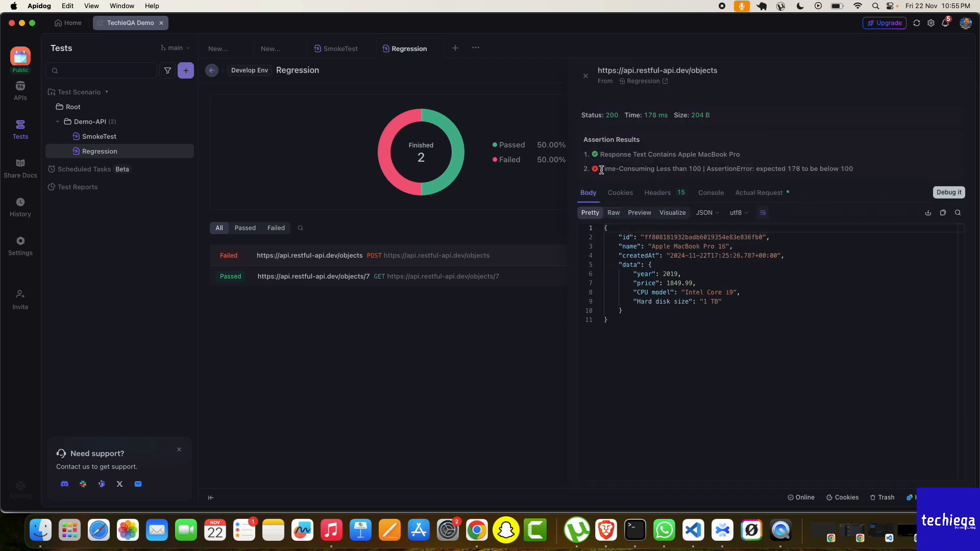
drag(602, 170, 848, 167)
click(850, 167)
drag(657, 154, 648, 154)
click(345, 283)
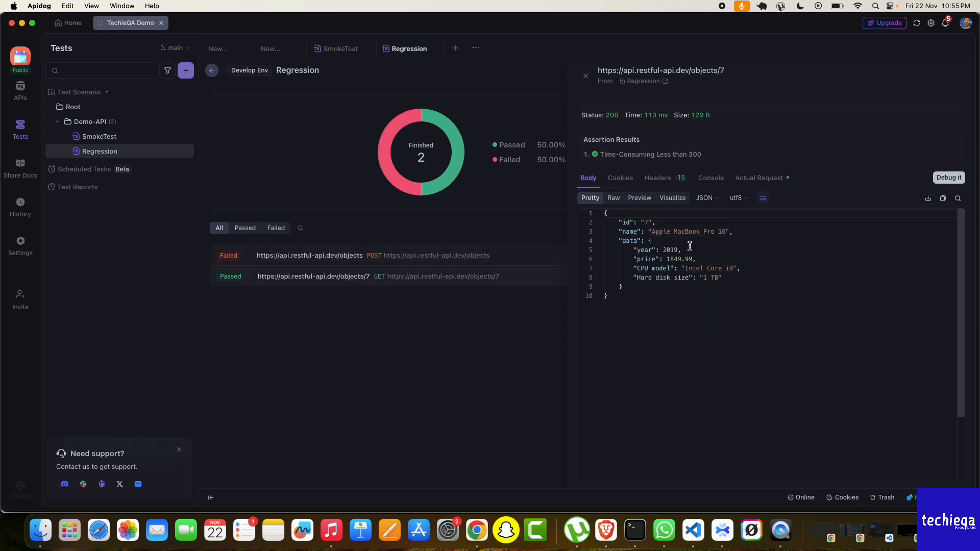
- Examine the failed Time-Consuming assertion of the POST request in the Regression run report
click(247, 257)
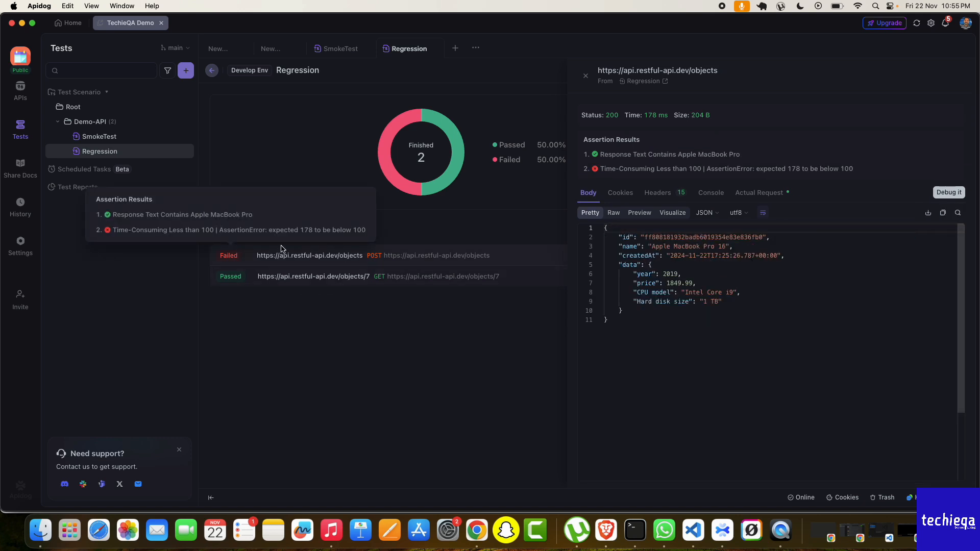
drag(107, 232, 372, 233)
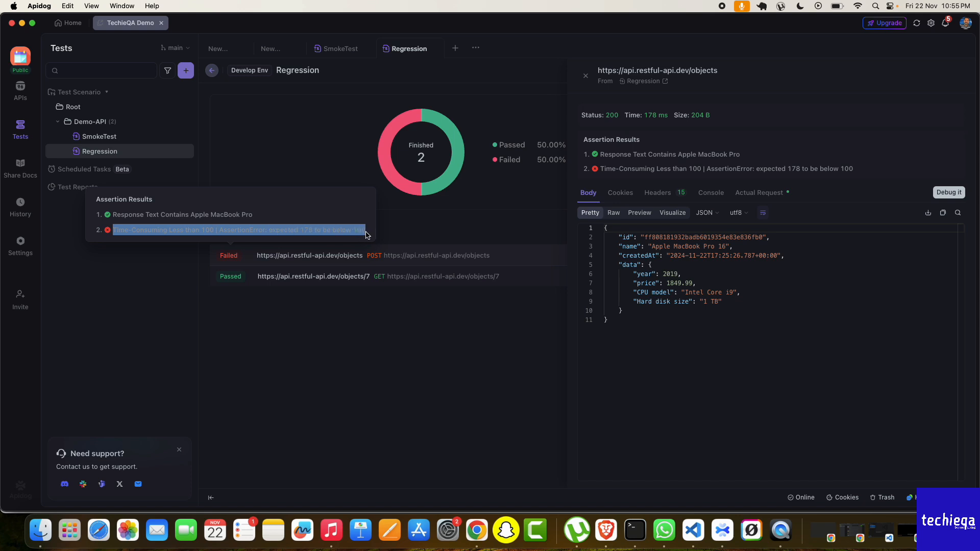
- Select both scenarios in the Demo-API folder, SmokeTest and Regression, and batch run them
click(125, 124)
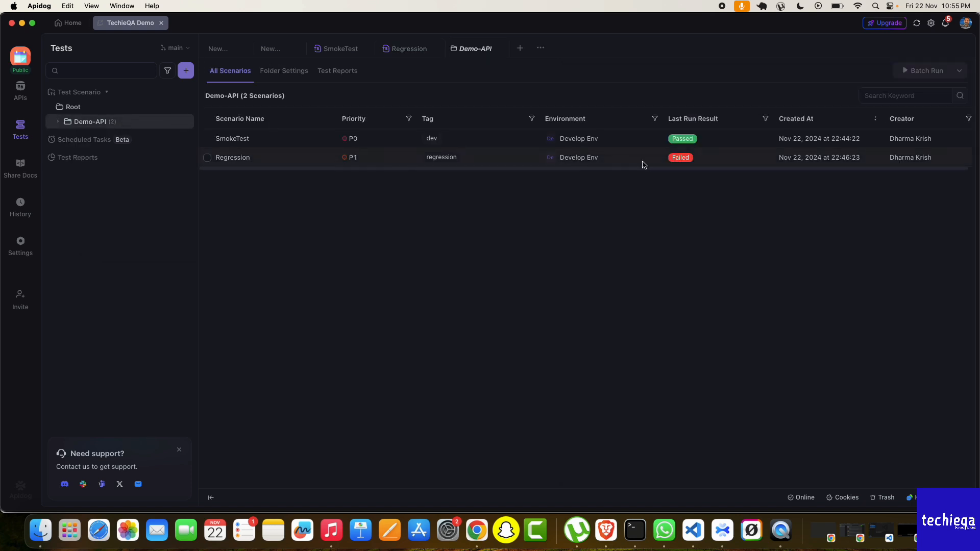
click(207, 119)
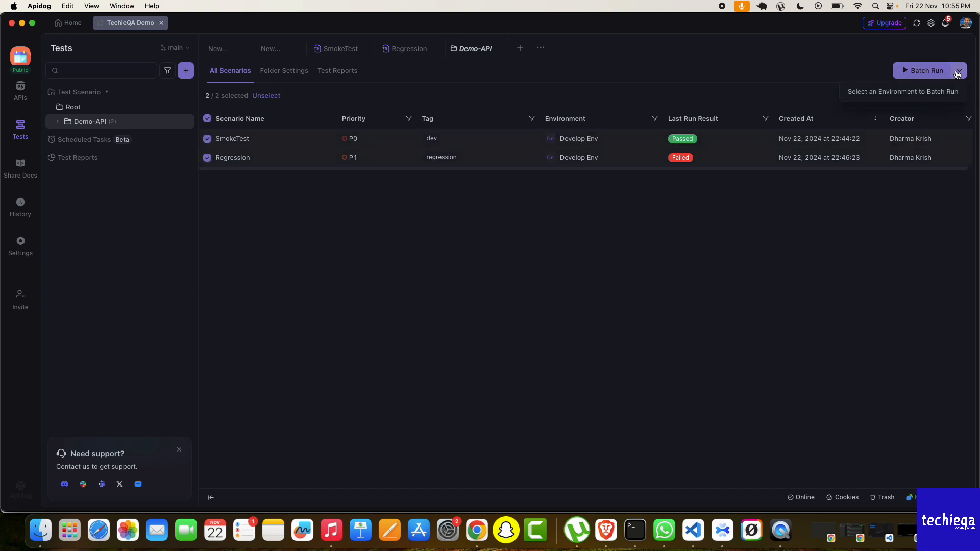
click(925, 71)
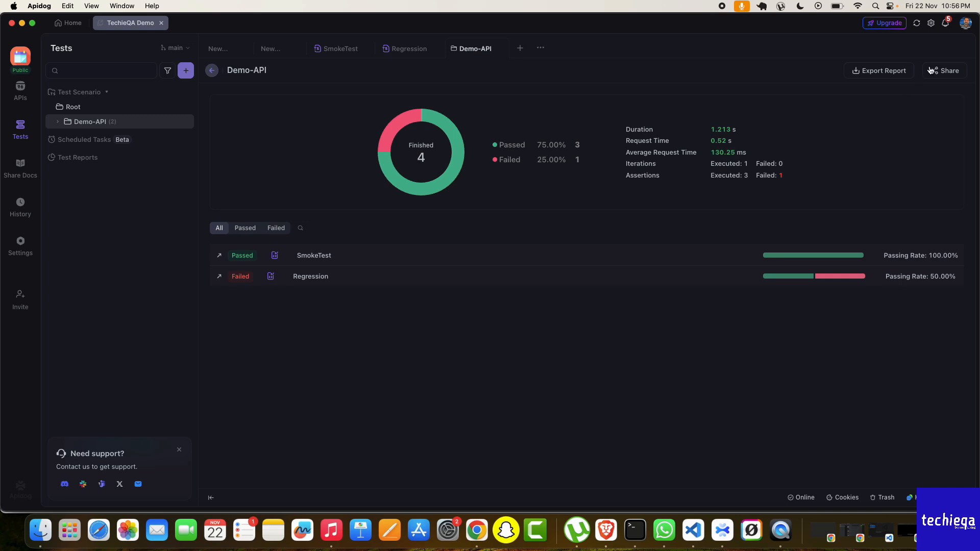
- Export the Demo-API batch report to the Downloads folder and view the exported HTML file in a maximized Chrome window
click(893, 72)
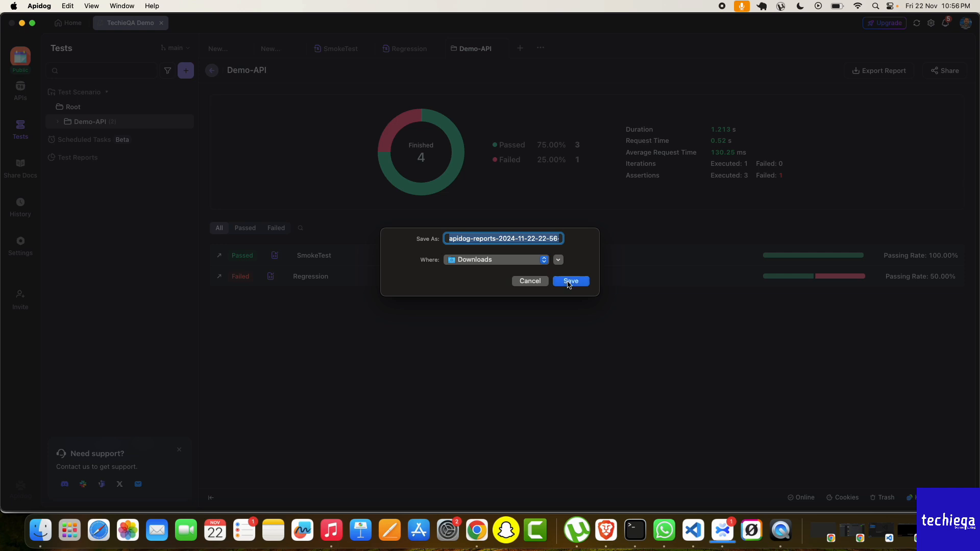
click(569, 283)
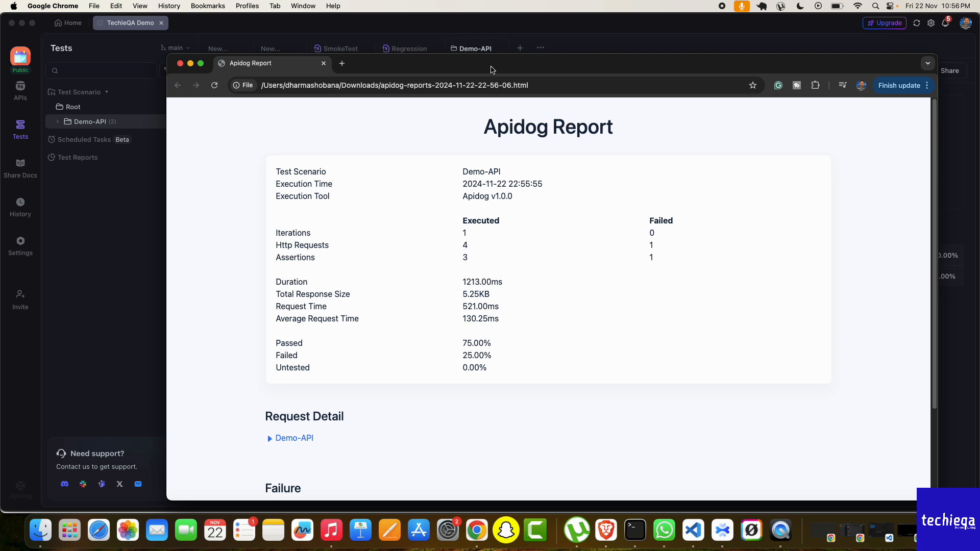
double_click(491, 66)
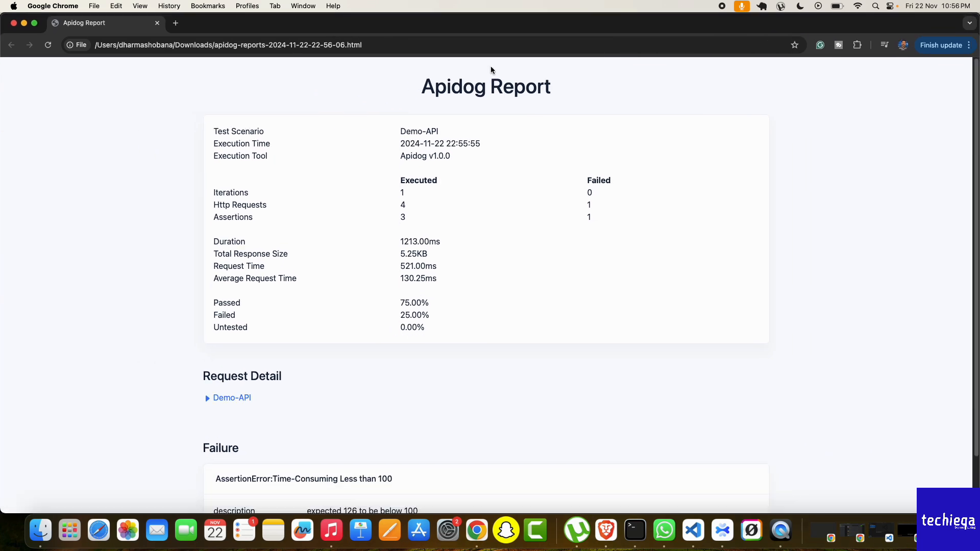
- Examine the exported report's summary: execution time, request and assertion counts, durations, and pass and fail rates
scroll(350, 256, down, 4)
scroll(350, 256, up, 4)
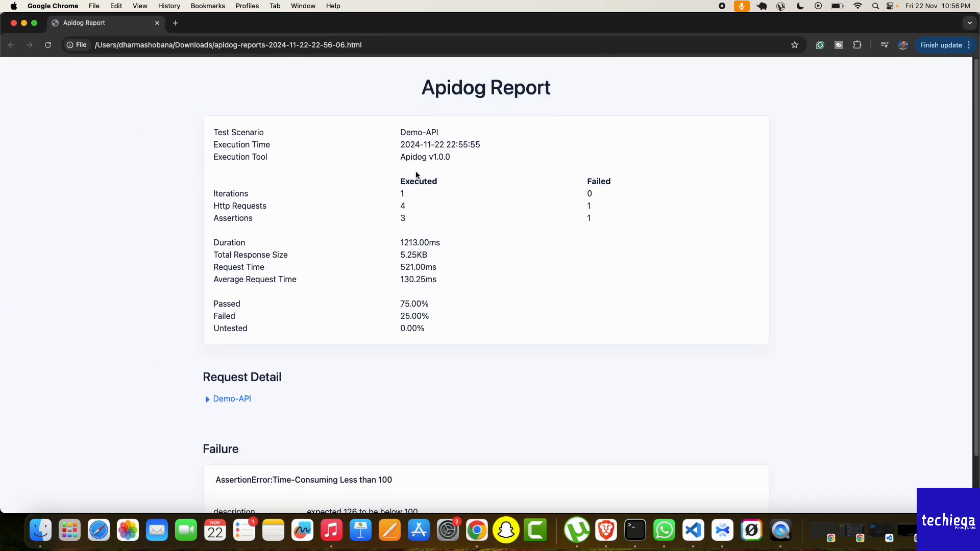
drag(401, 132, 475, 150)
drag(394, 193, 615, 194)
drag(398, 205, 482, 203)
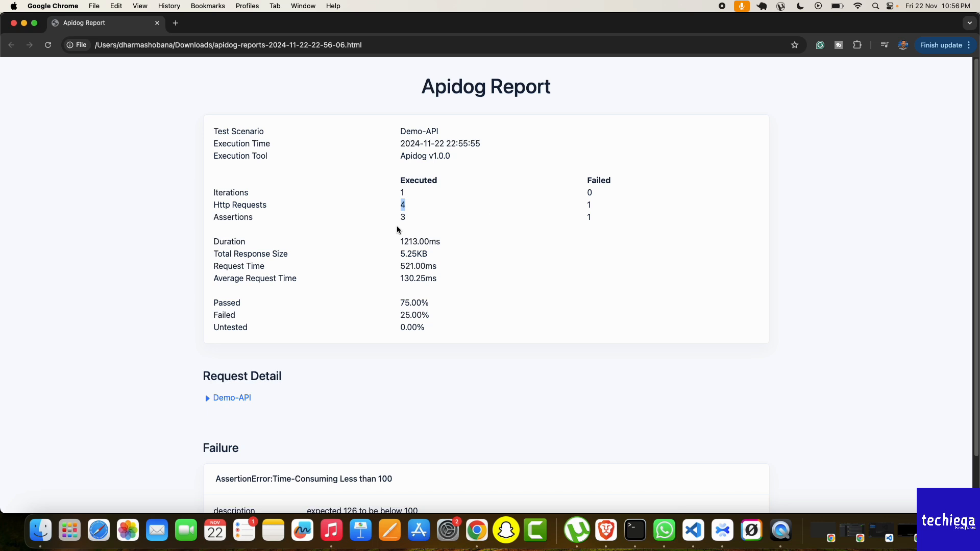
drag(397, 219, 443, 274)
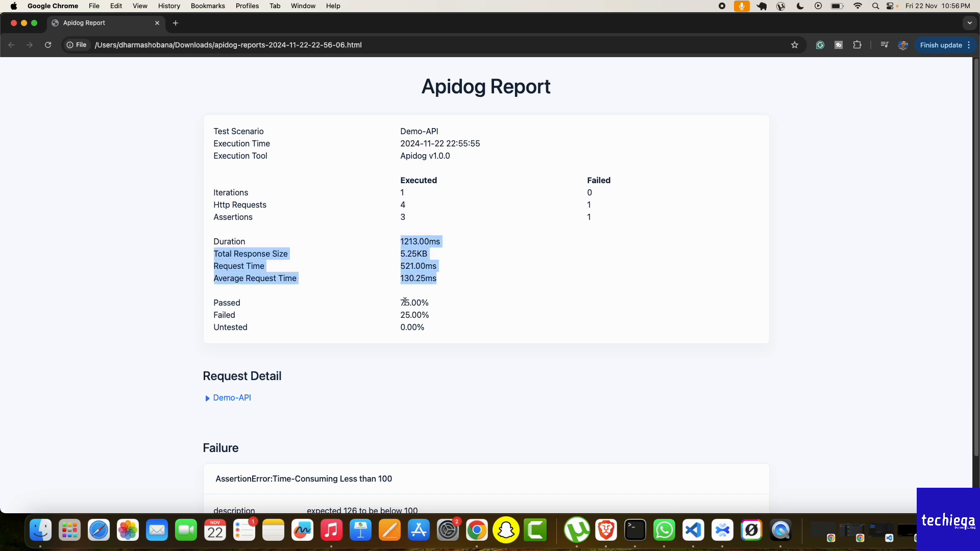
drag(401, 303, 431, 316)
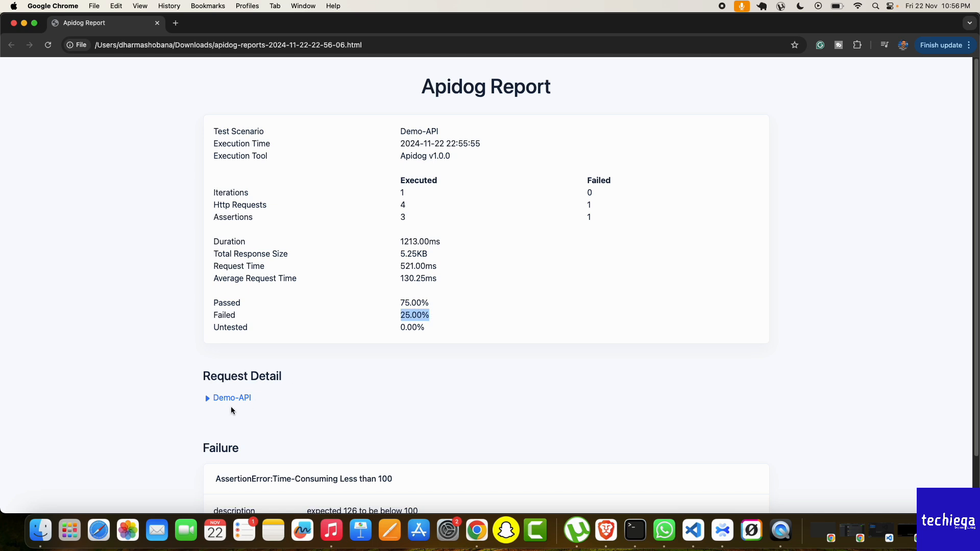
- Examine the SmokeTest and Regression request details with their assertion results in the exported report, and close the report
click(214, 398)
scroll(209, 400, down, 3)
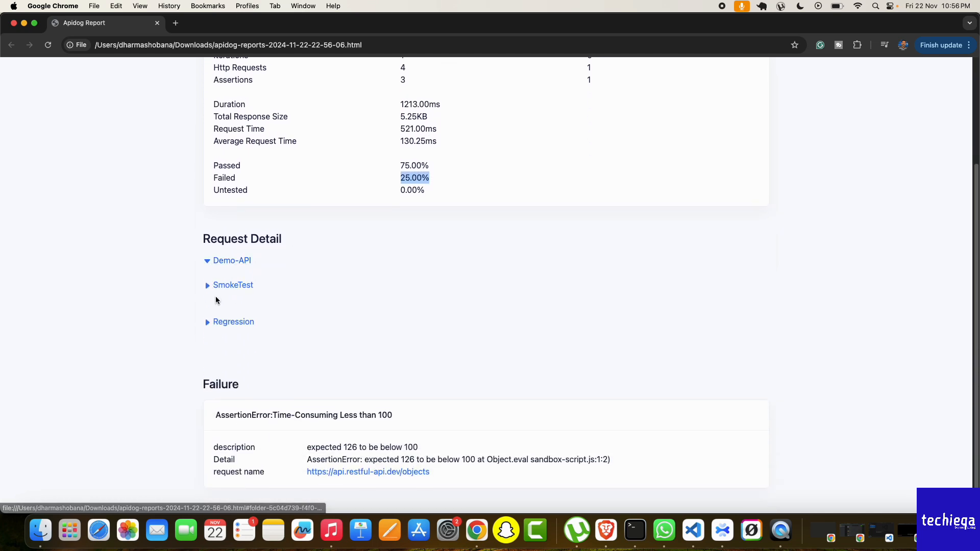
click(214, 286)
scroll(210, 291, down, 6)
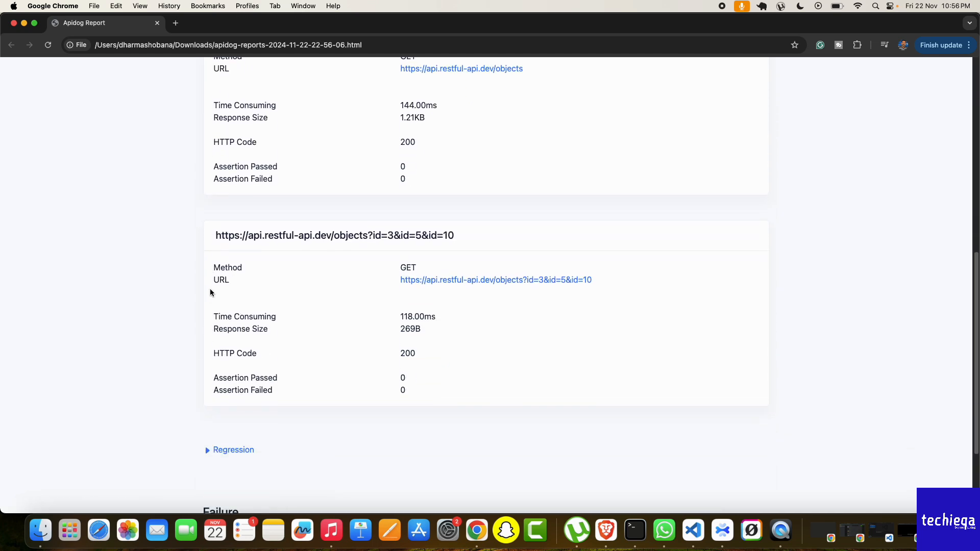
click(206, 450)
scroll(209, 449, down, 5)
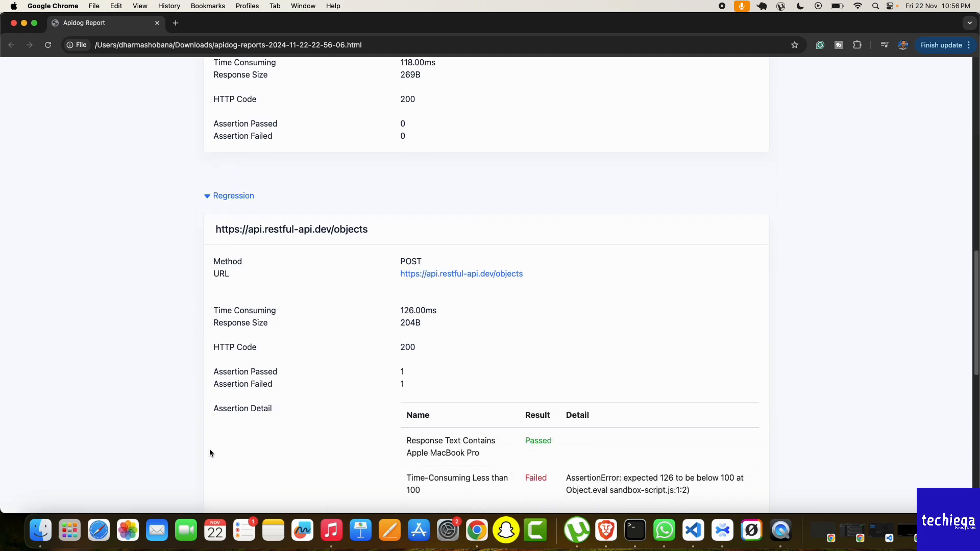
scroll(209, 452, down, 2)
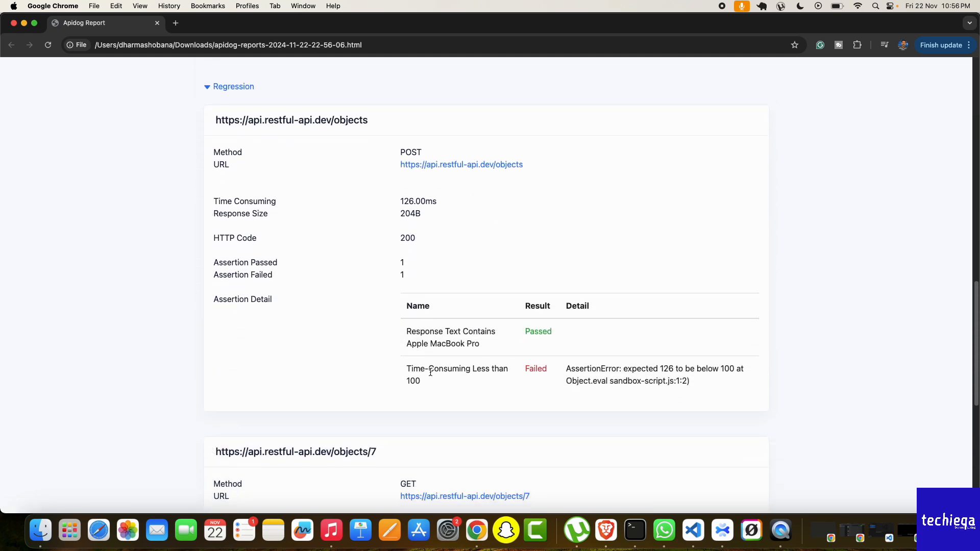
drag(418, 366, 474, 382)
scroll(461, 381, down, 7)
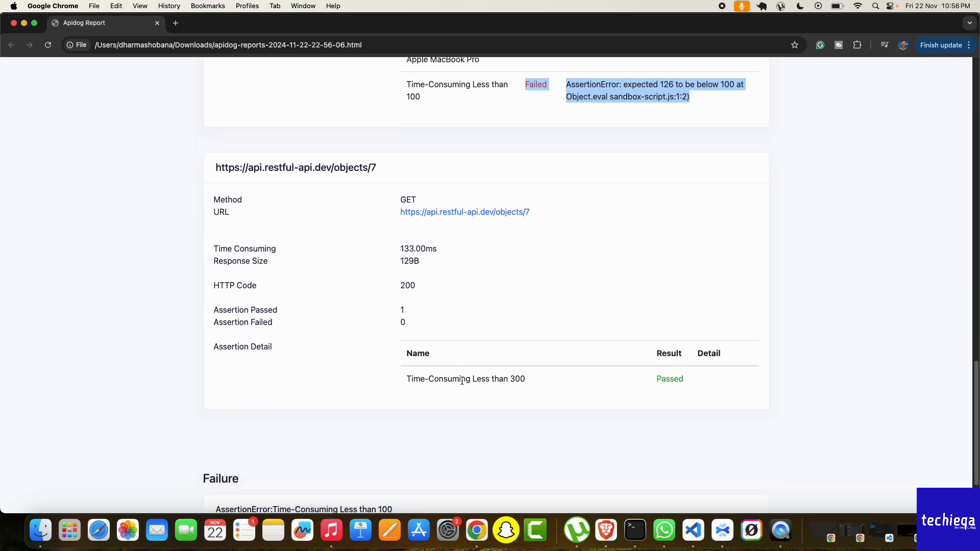
scroll(462, 381, up, 20)
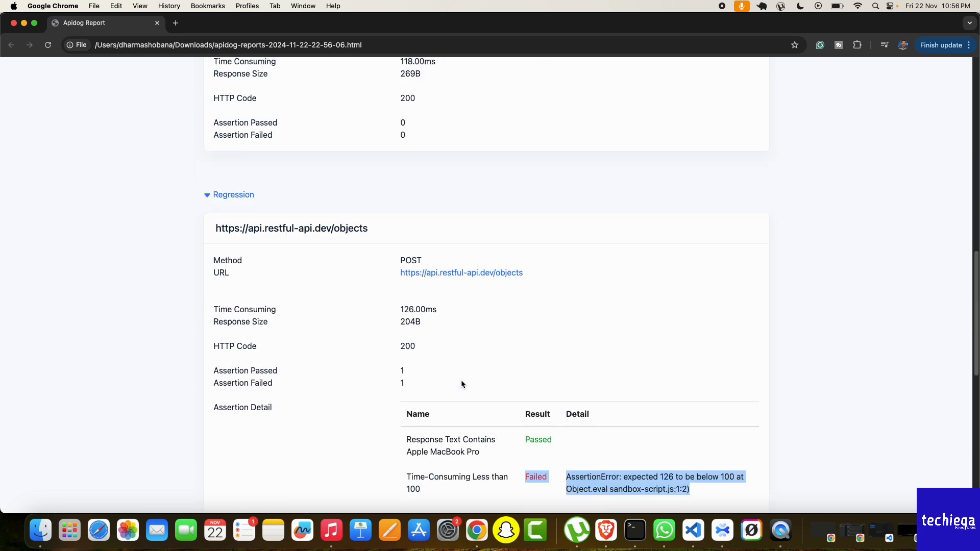
click(14, 23)
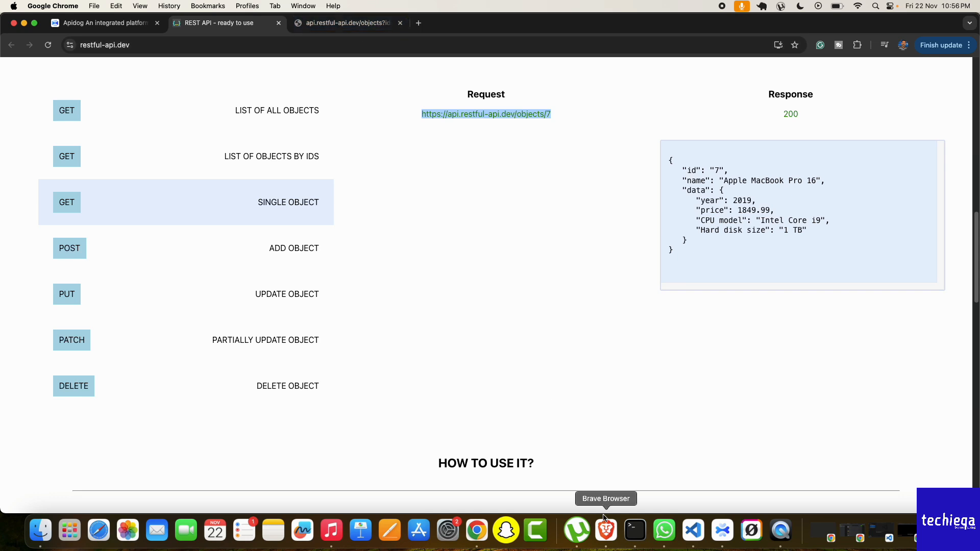
- Switch back to Apidog and look through the sharing options for the test report without creating a share
click(723, 531)
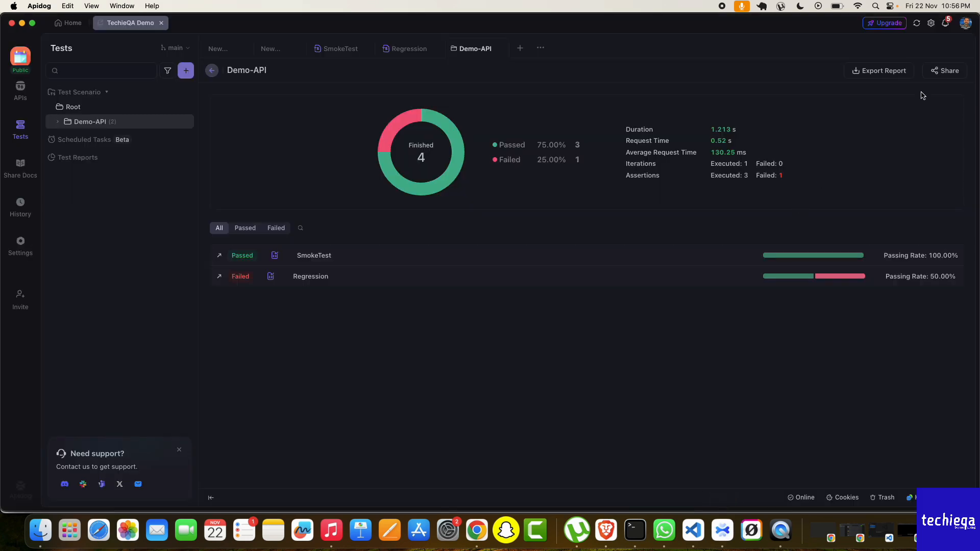
click(945, 70)
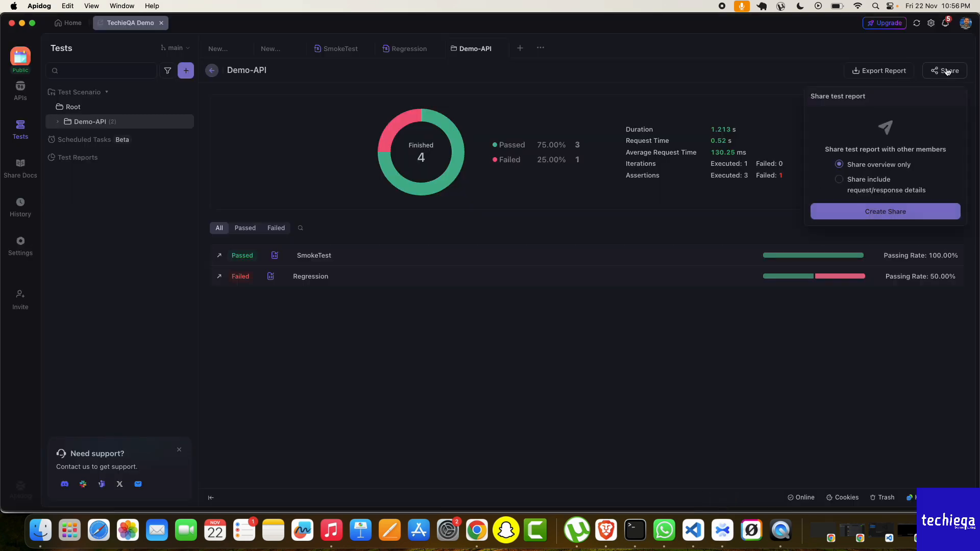
click(878, 180)
click(879, 164)
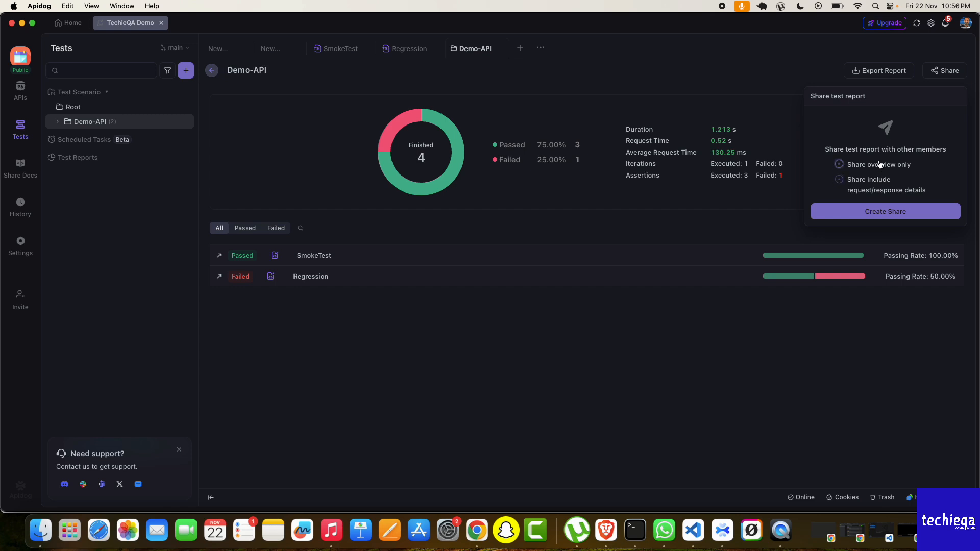
click(773, 109)
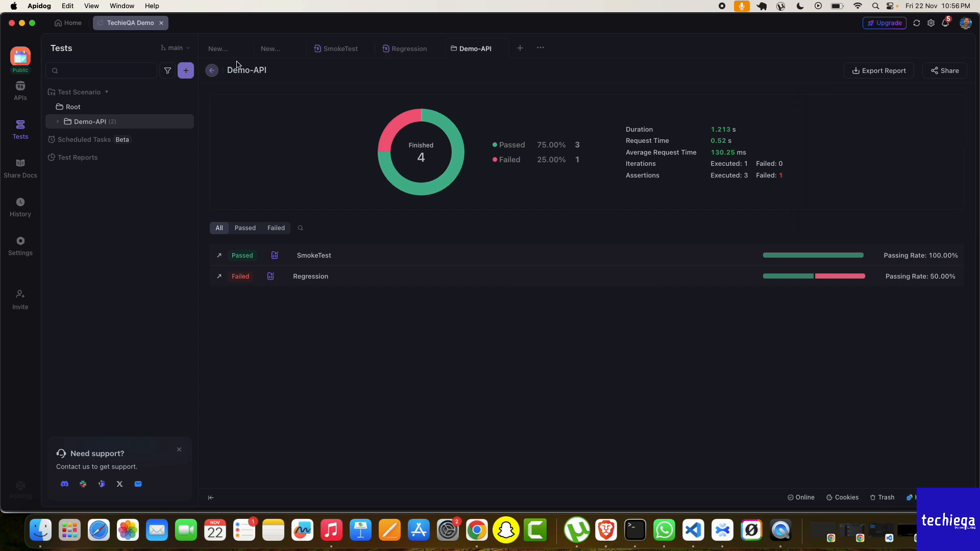
- Return to the Demo-API scenarios and batch run both again with Develop Env as the chosen environment
click(212, 71)
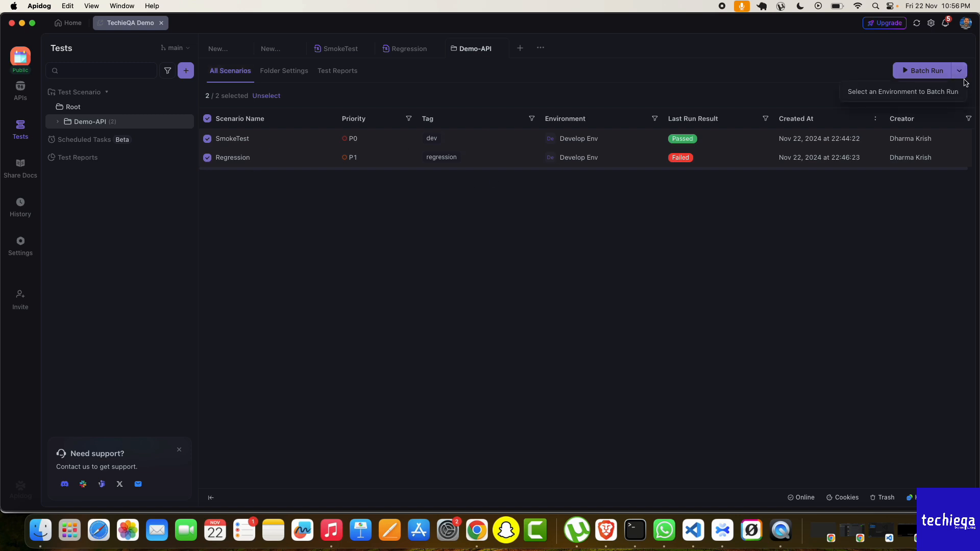
click(945, 92)
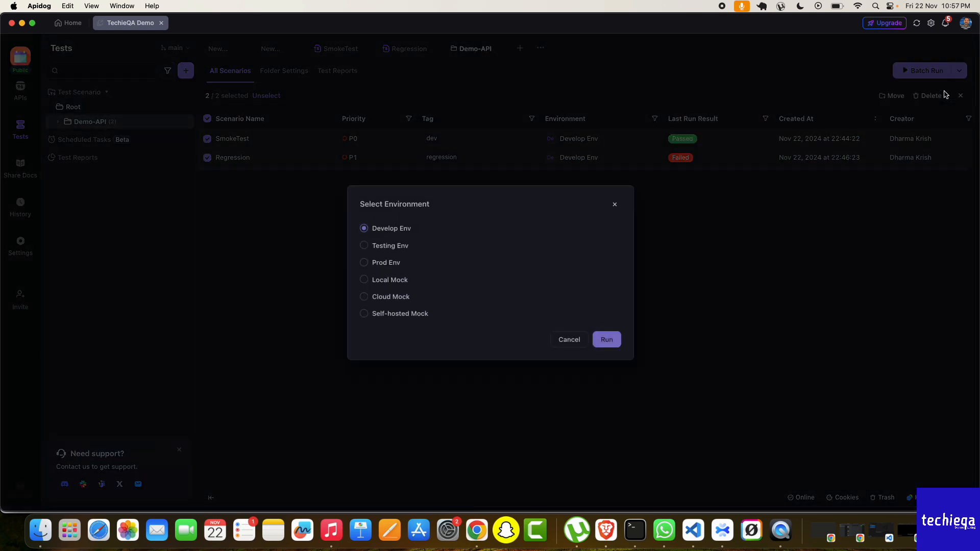
click(394, 247)
click(386, 263)
click(385, 280)
click(382, 299)
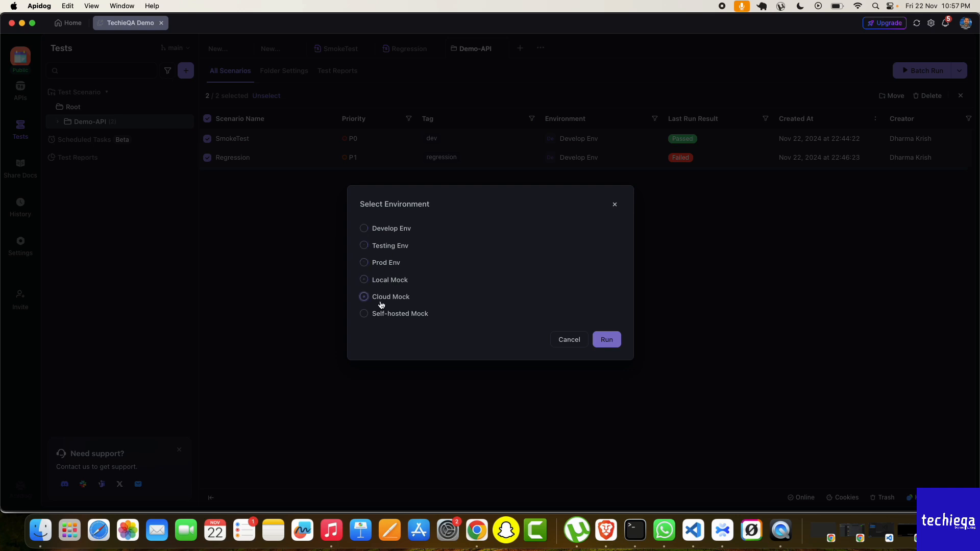
click(388, 236)
click(396, 247)
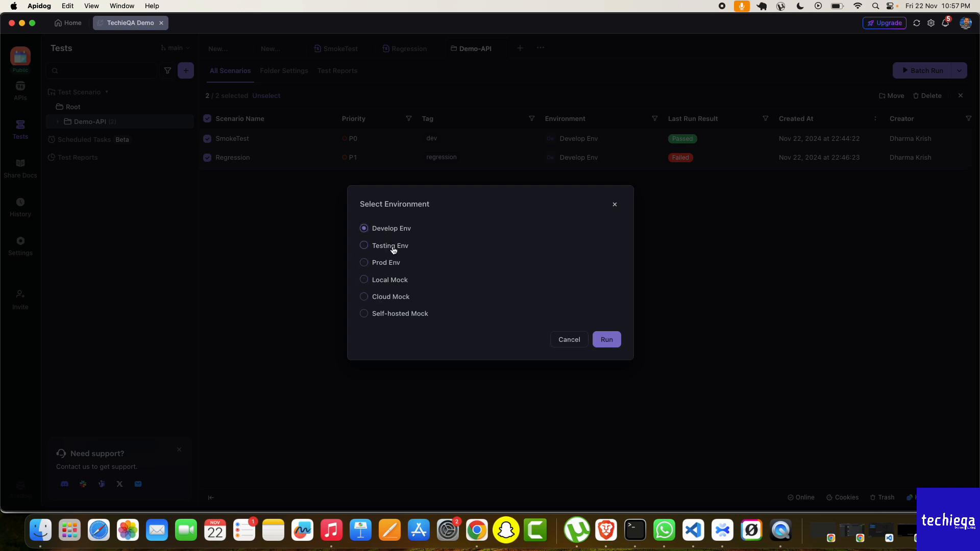
click(599, 342)
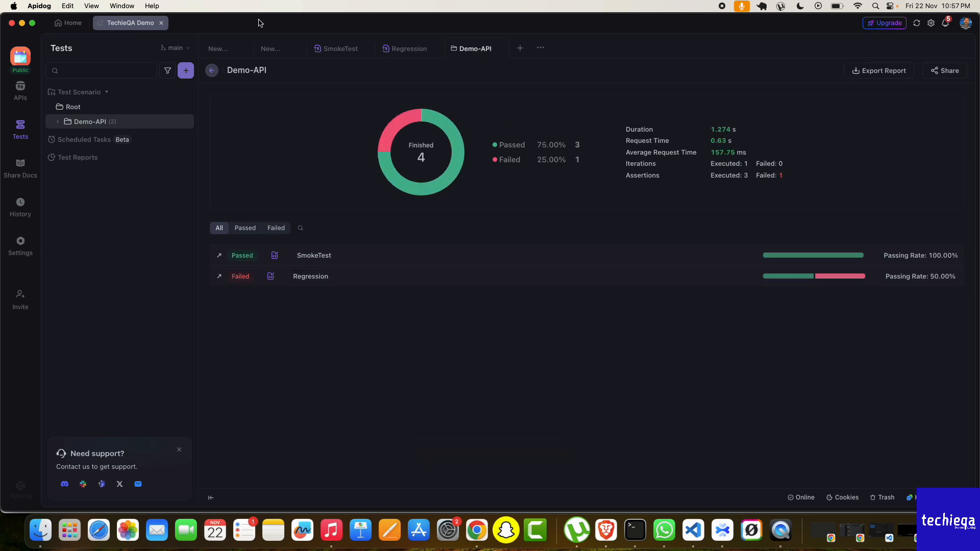
- Leave the batch report, look through the actions offered for the Demo-API folder, and open the list of test reports
click(212, 70)
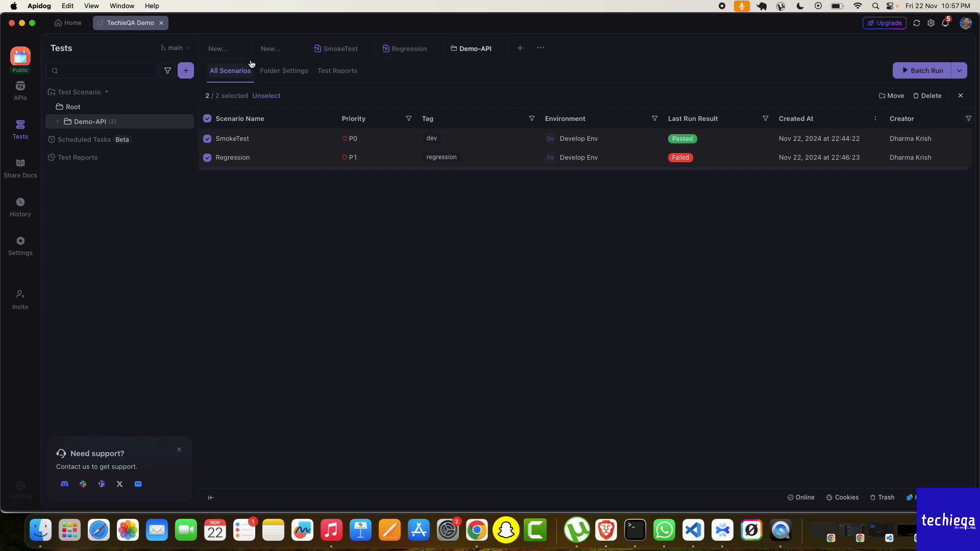
click(87, 122)
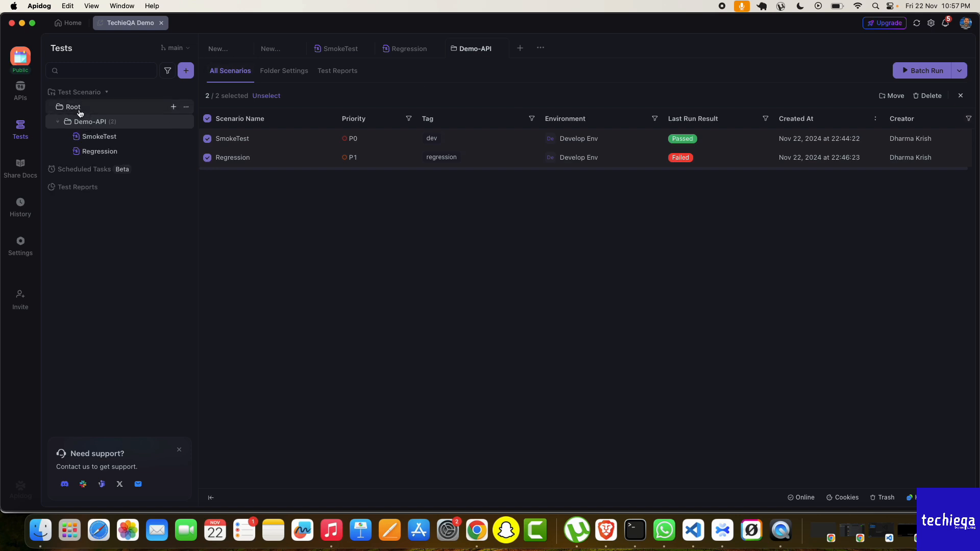
click(80, 108)
click(90, 122)
right_click(89, 123)
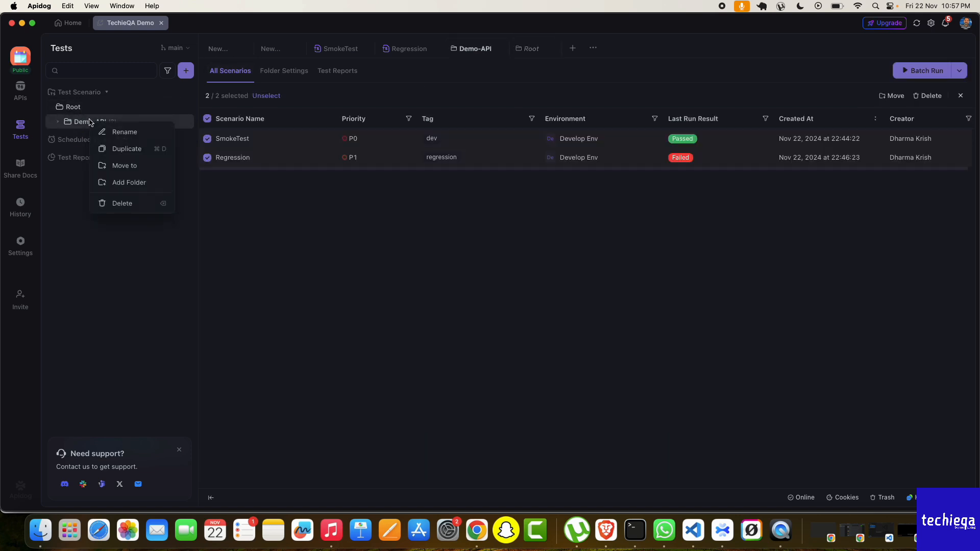
click(80, 124)
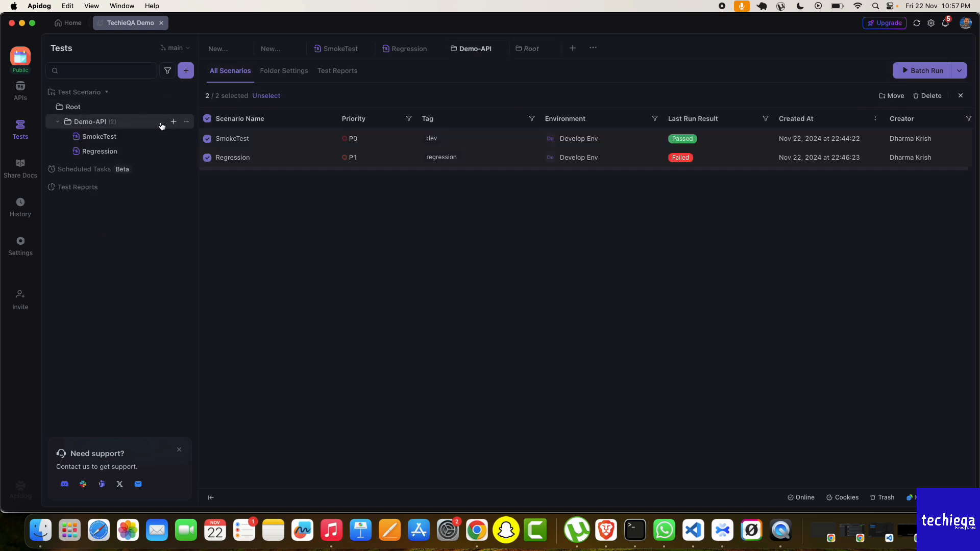
click(76, 188)
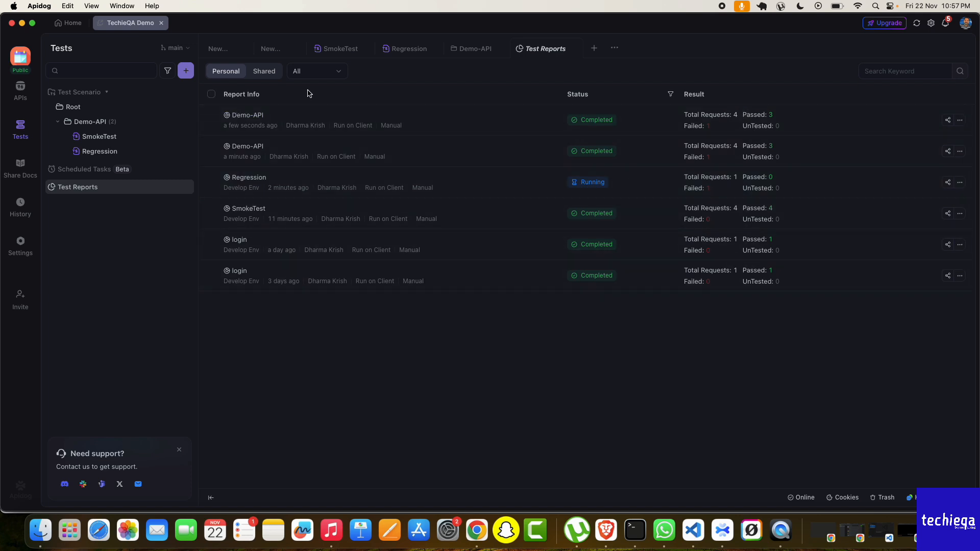
- Look through the application settings for certificates, shortcuts and proxy, try the Use System Proxy mode, return to Not Using Proxy, and close the settings
click(934, 25)
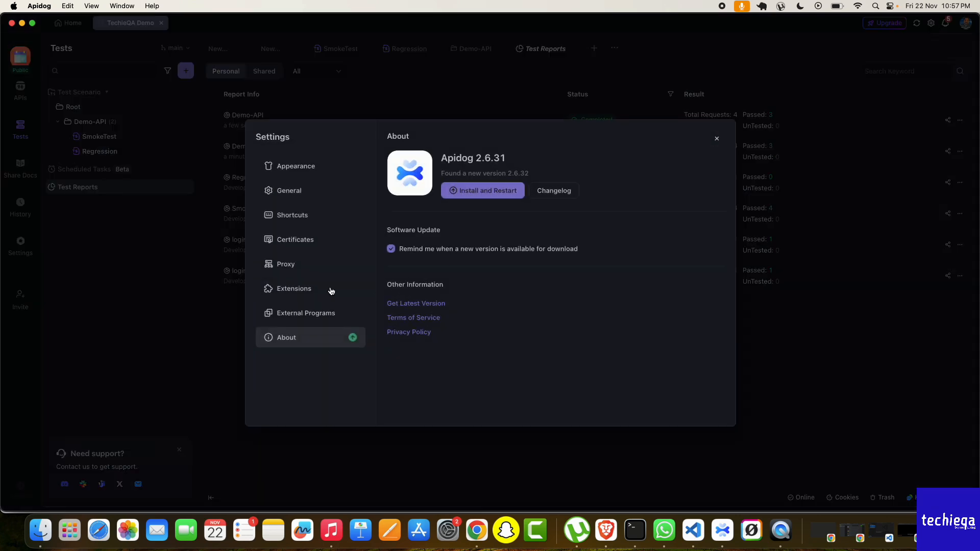
click(300, 242)
click(302, 217)
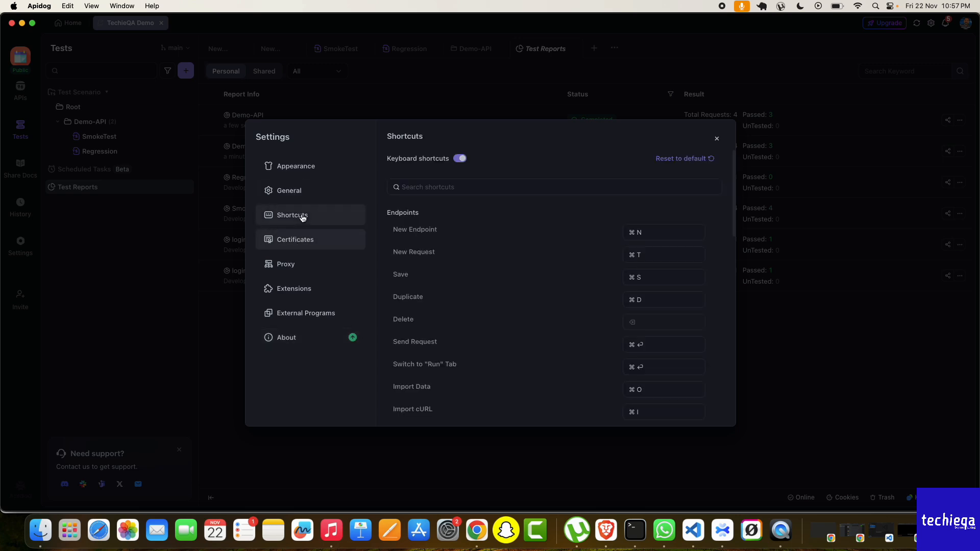
click(291, 269)
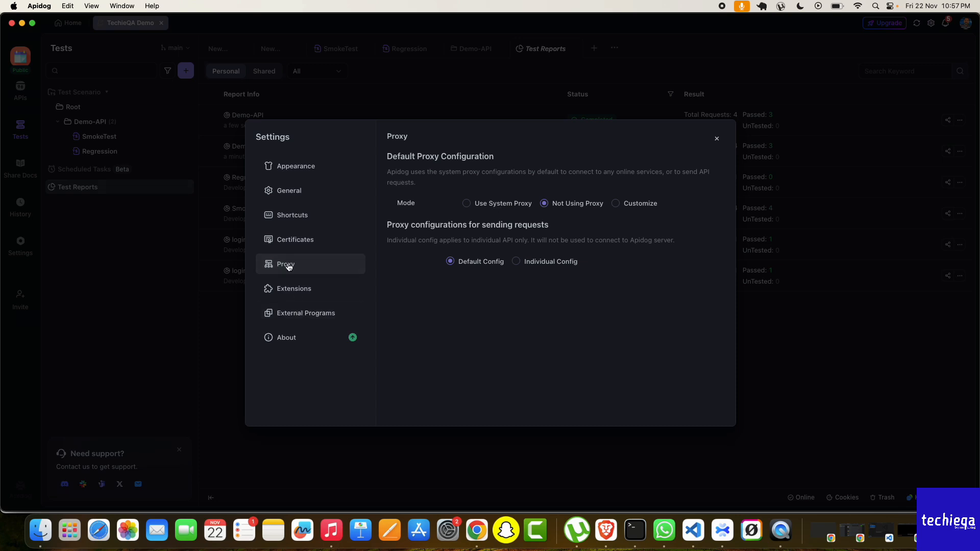
click(485, 206)
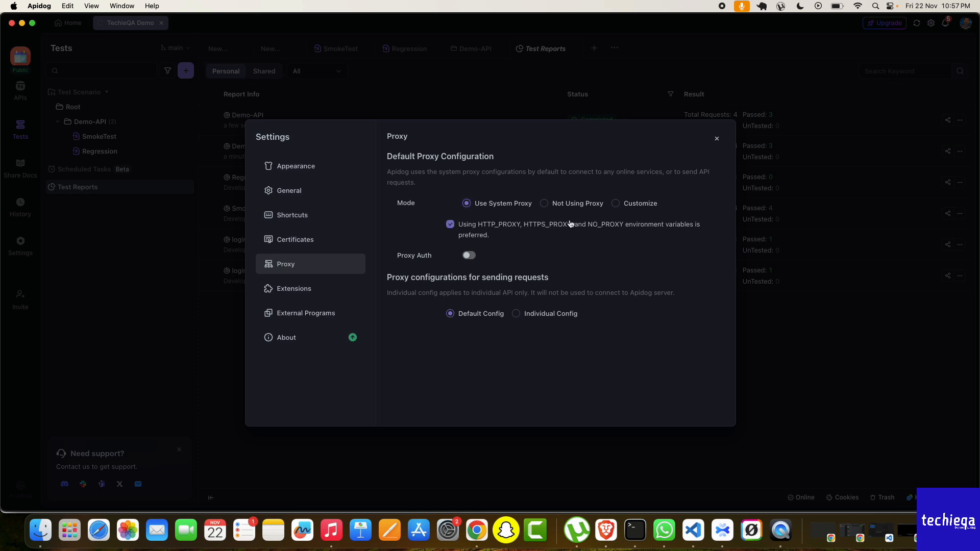
click(559, 207)
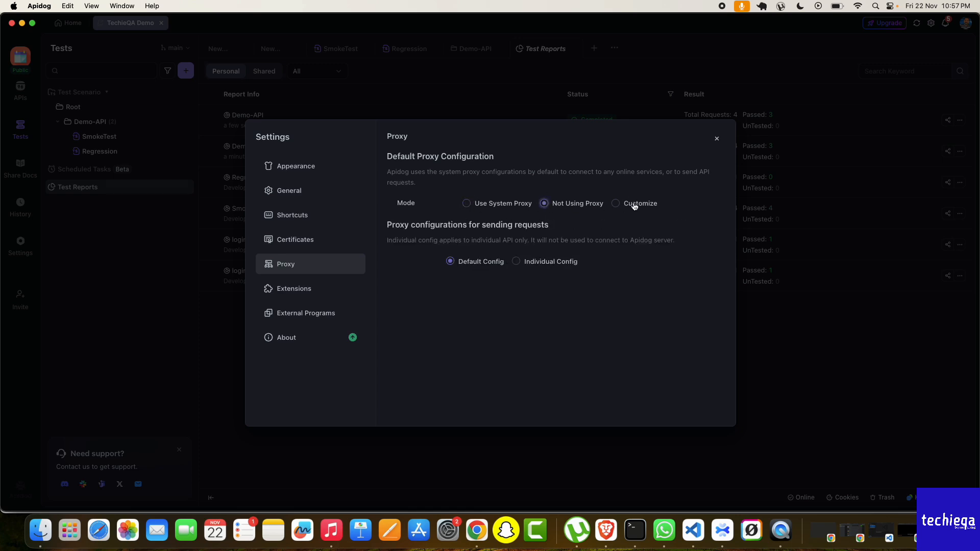
click(717, 138)
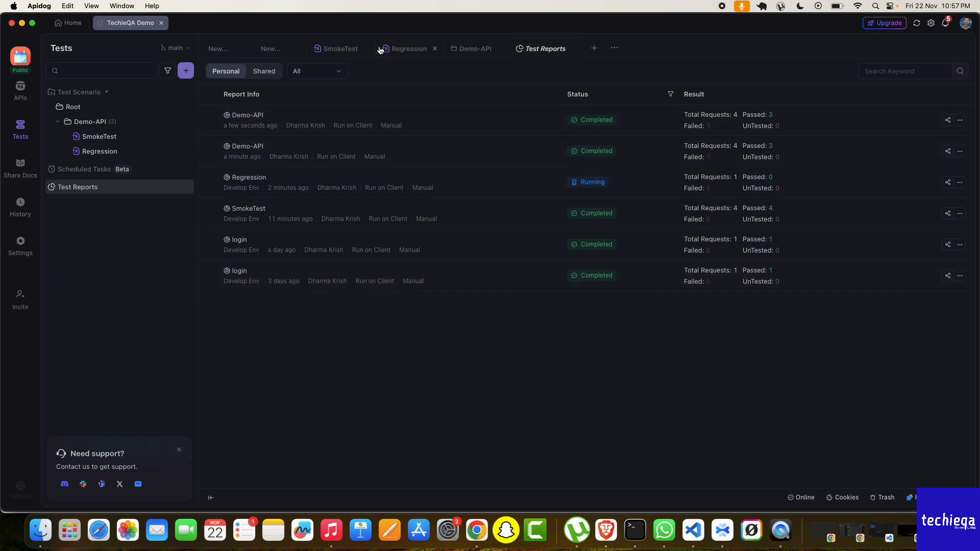
- View the SmokeTest and Regression reports, and look at the New Test Scenario form without creating a scenario
click(334, 49)
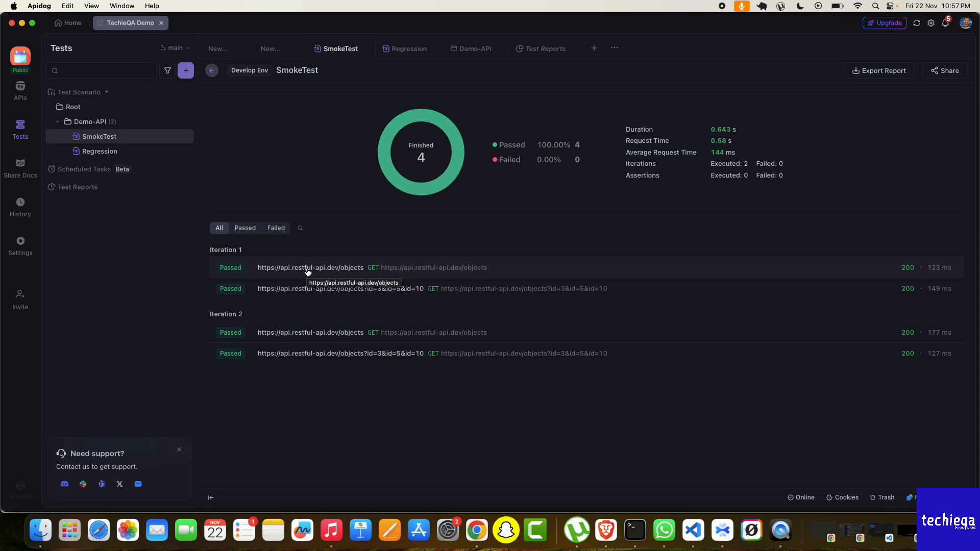
click(88, 152)
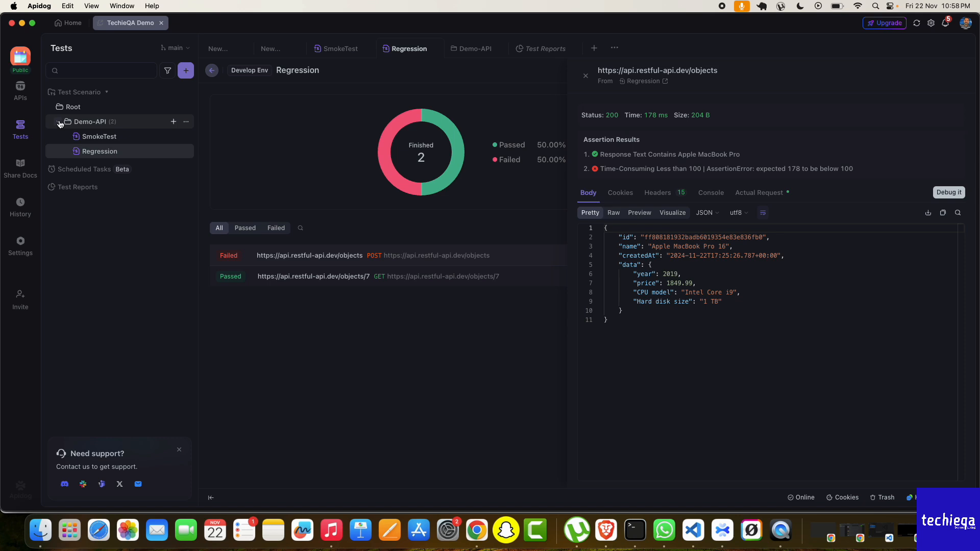
click(187, 108)
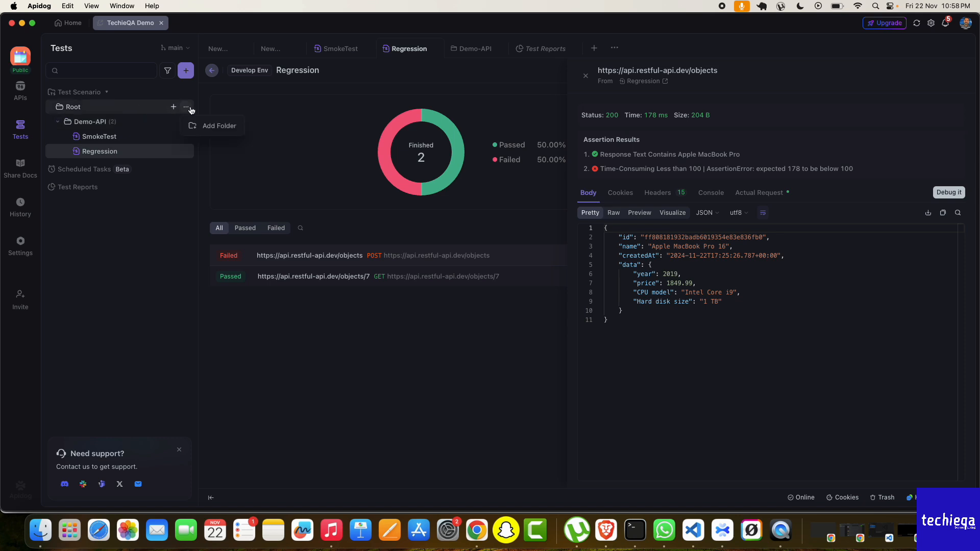
click(187, 71)
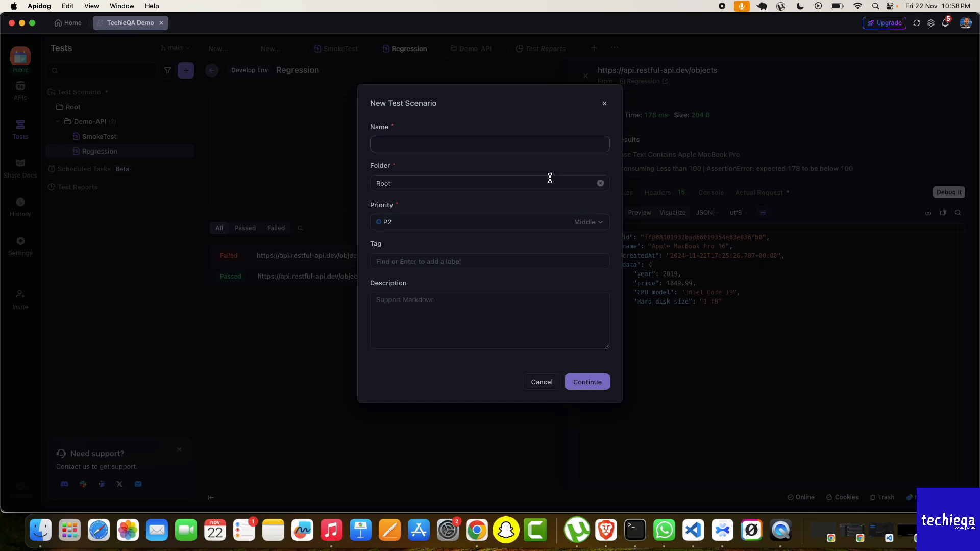
click(605, 103)
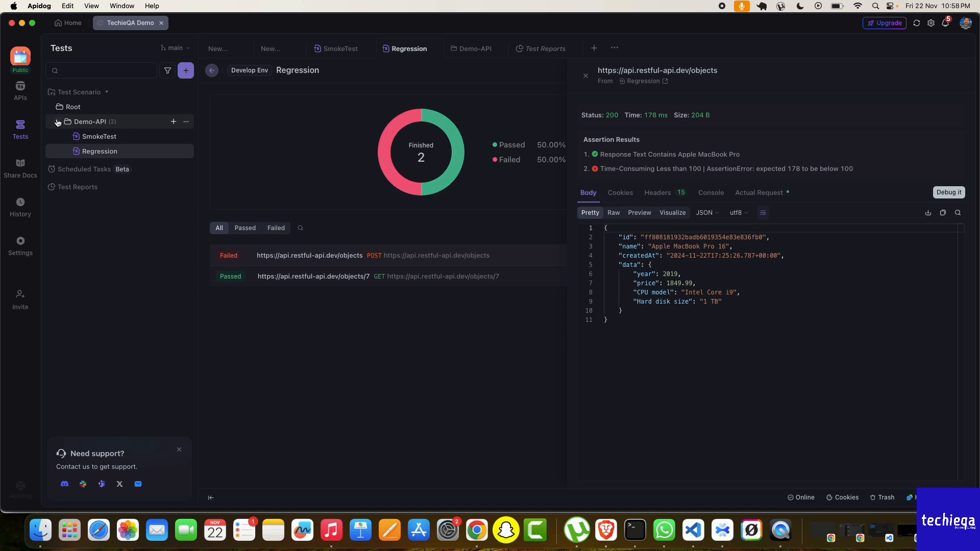
- Compare the SmokeTest and Regression reports by alternating between them, and return to the Demo-API folder's scenario list
click(87, 124)
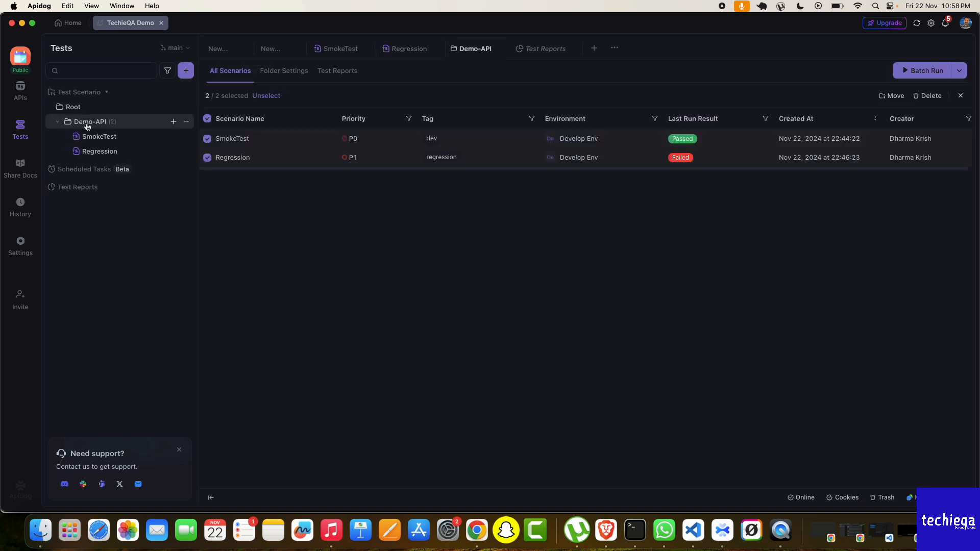
click(99, 136)
click(99, 151)
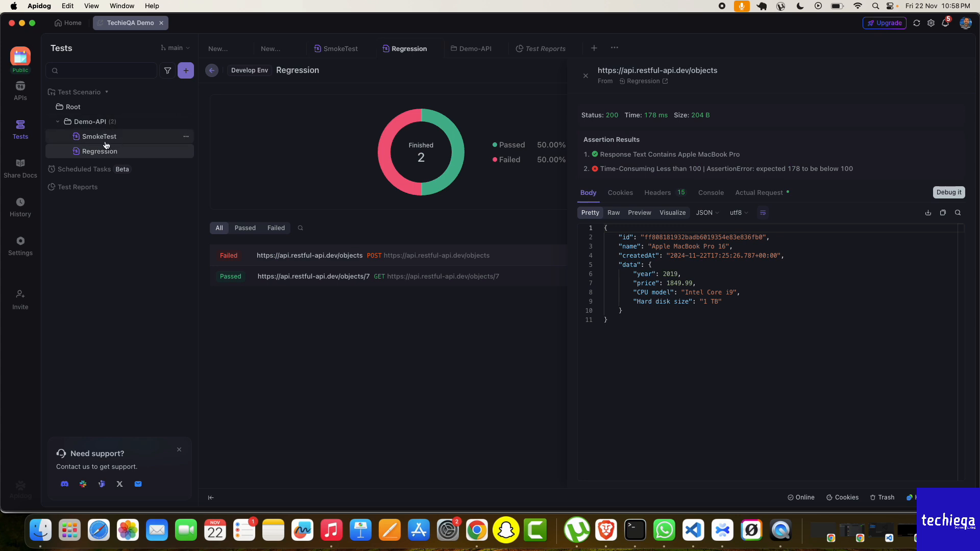
click(110, 137)
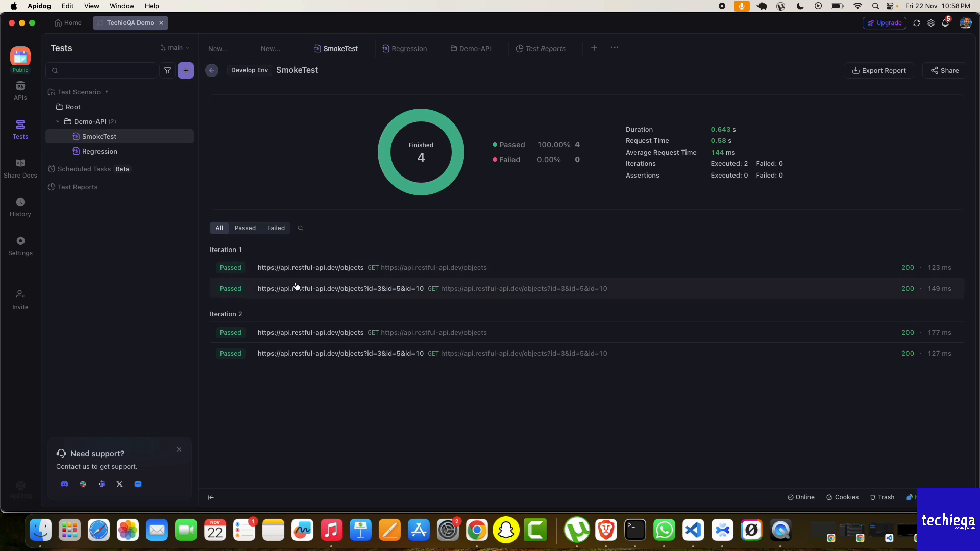
click(107, 152)
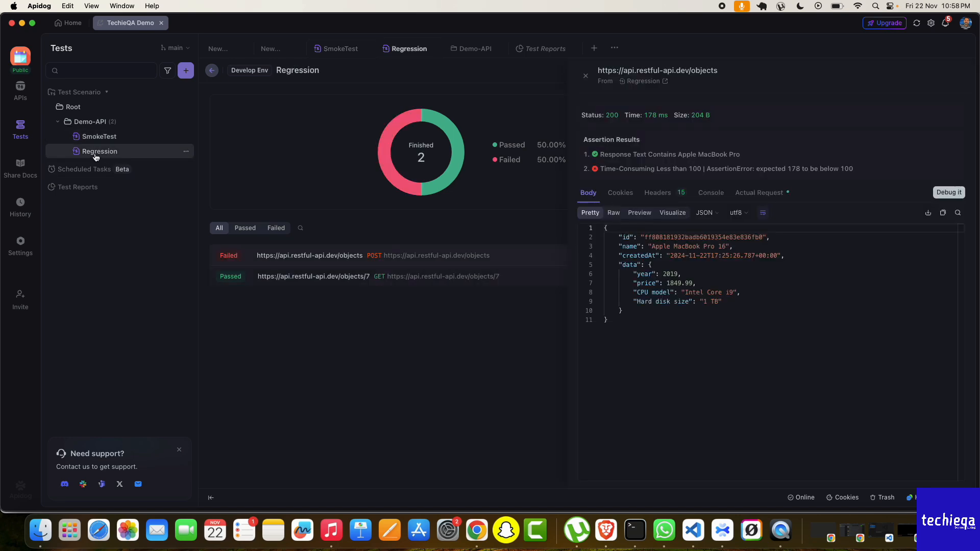
click(100, 137)
click(102, 152)
click(116, 137)
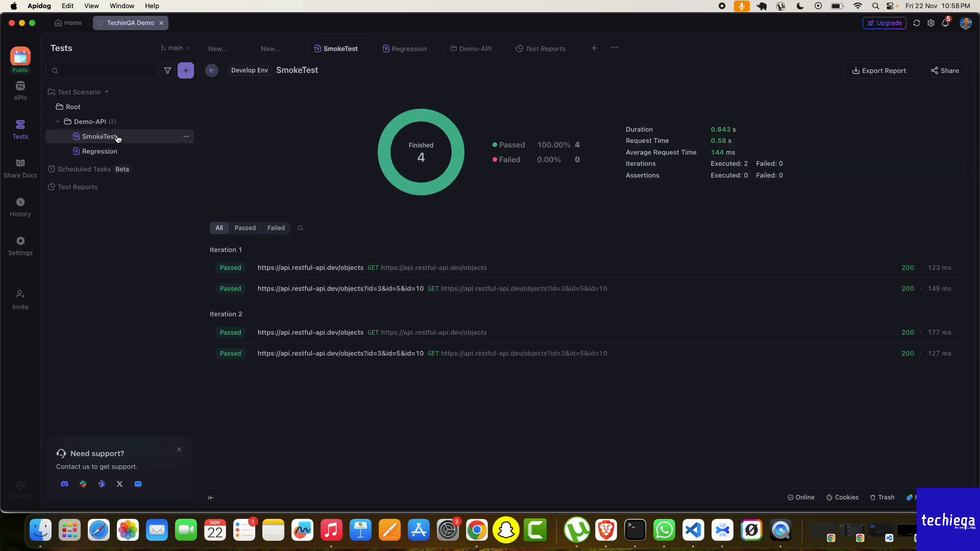
click(110, 151)
click(114, 137)
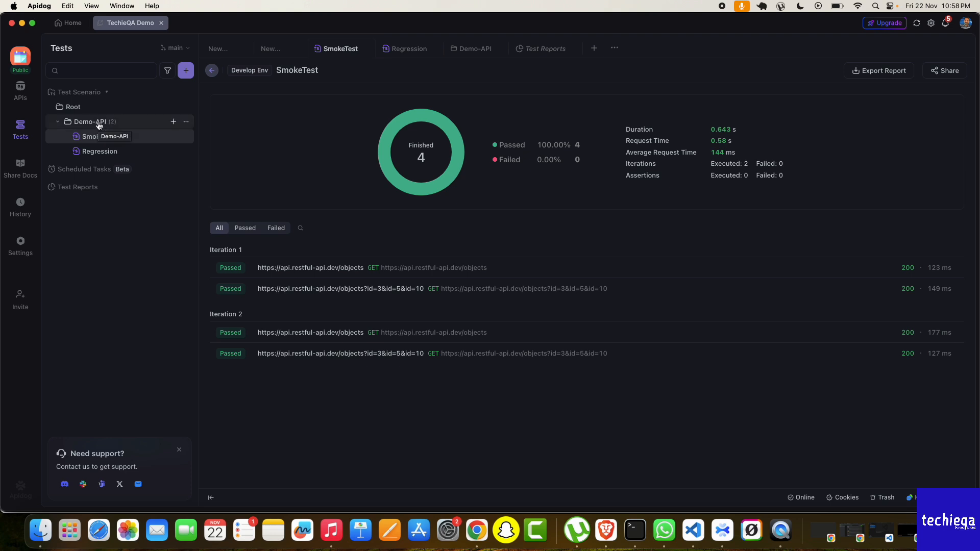
click(99, 126)
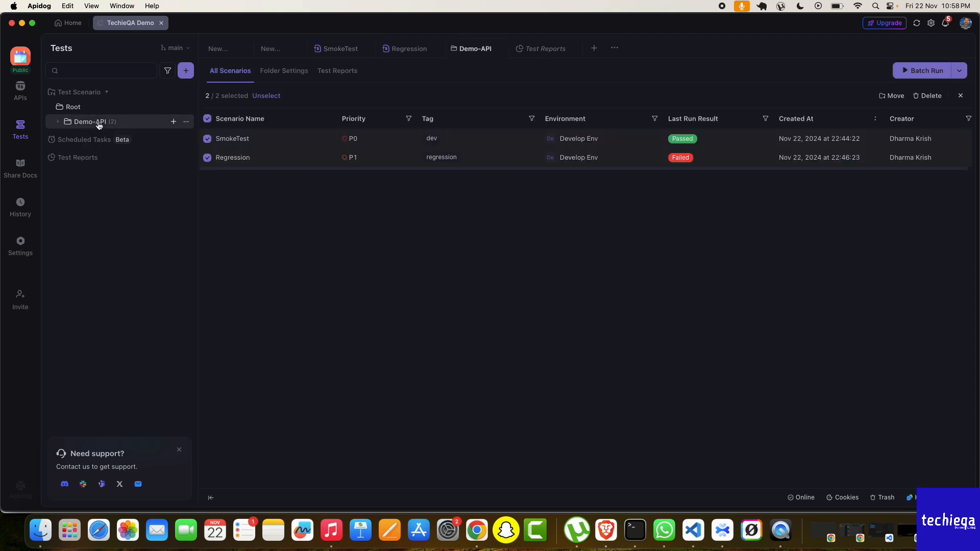
- View the scheduled tasks page and bring up the general runner deployment options from its deploy link
click(99, 140)
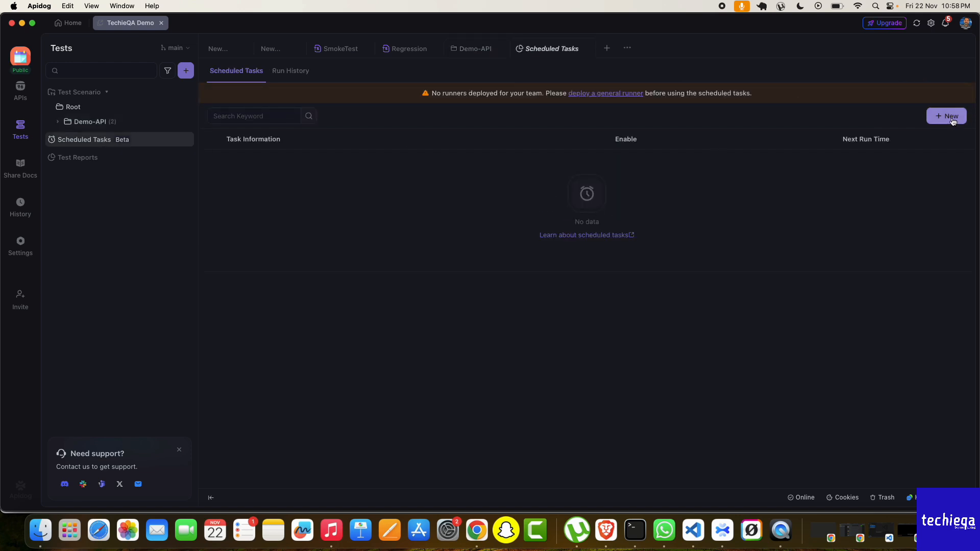
click(616, 93)
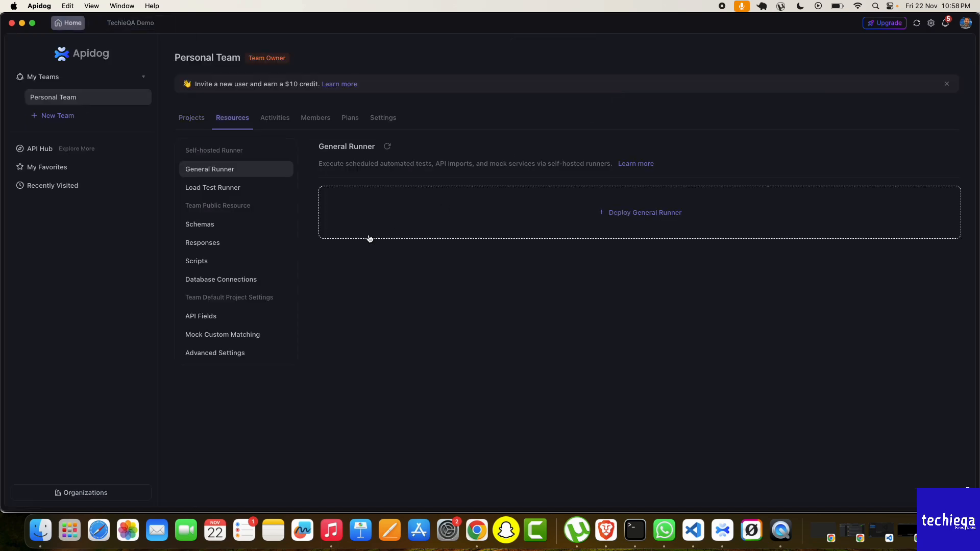
click(648, 215)
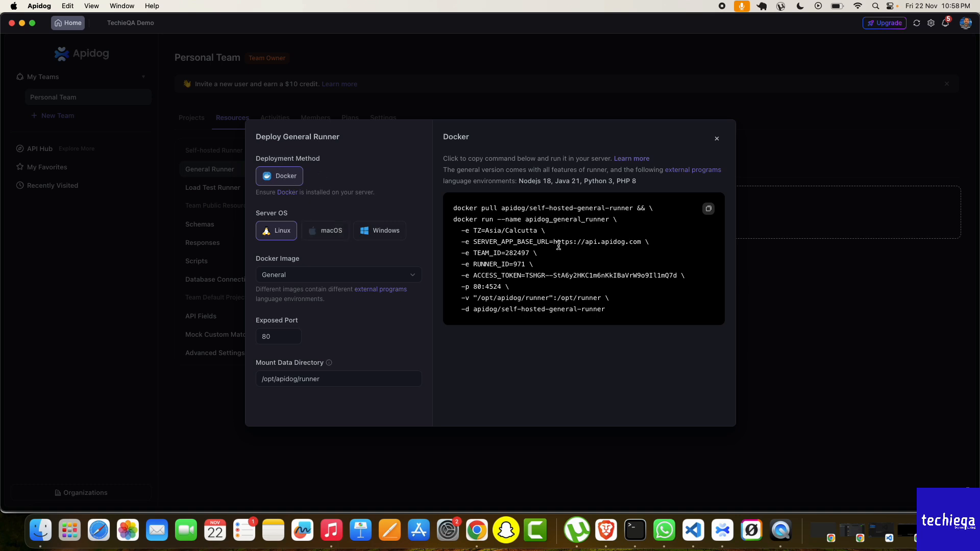
- Examine the Docker deployment command for Linux and macOS and the exposed port, and close the runner deployment dialog
drag(454, 206, 611, 310)
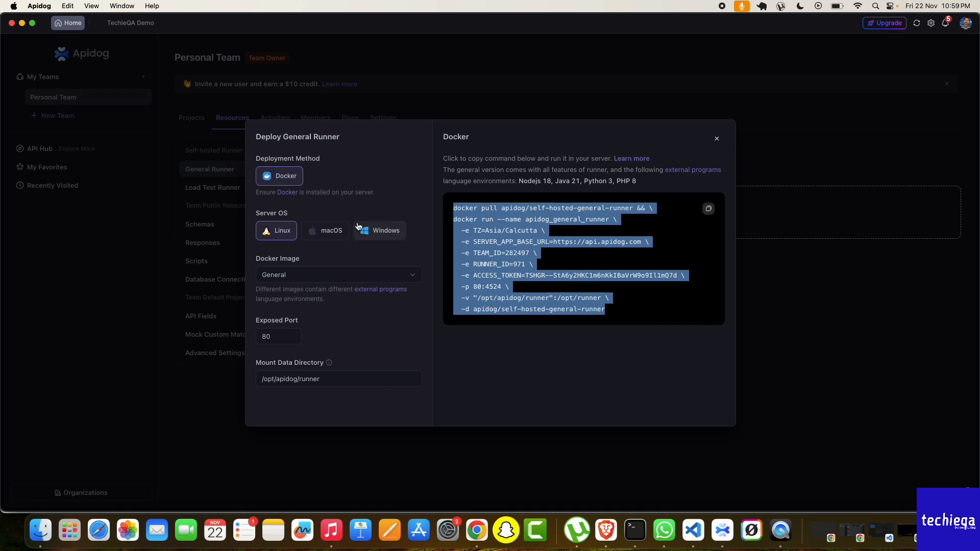
click(331, 232)
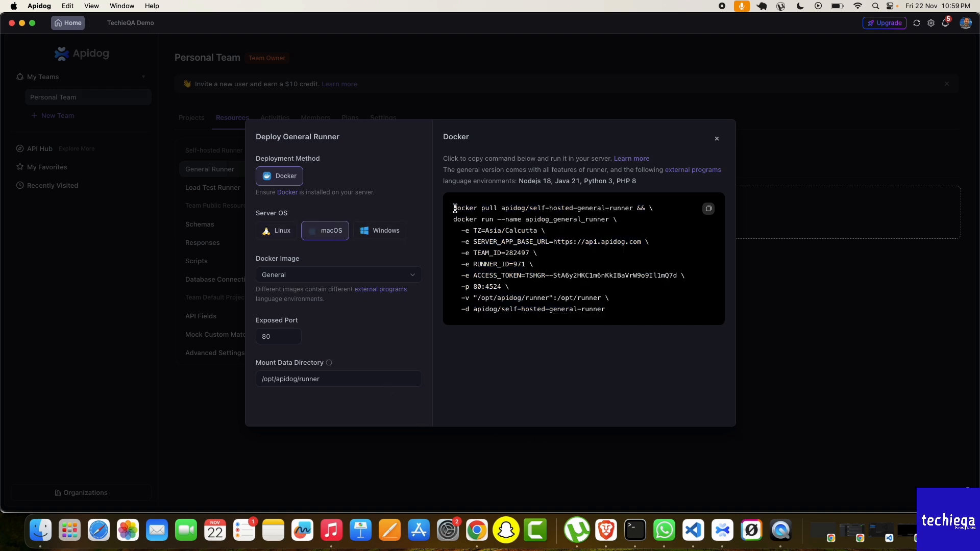
drag(454, 209, 611, 315)
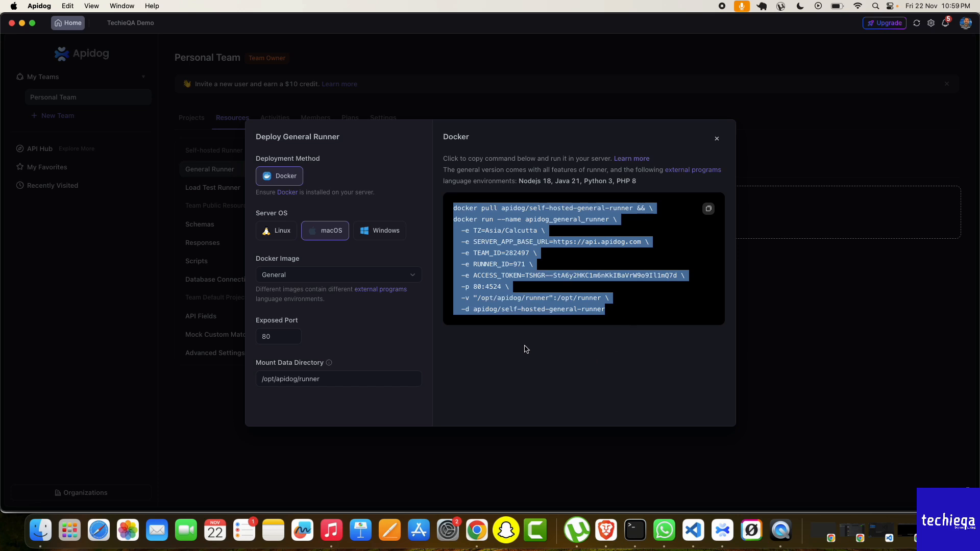
drag(276, 335, 258, 337)
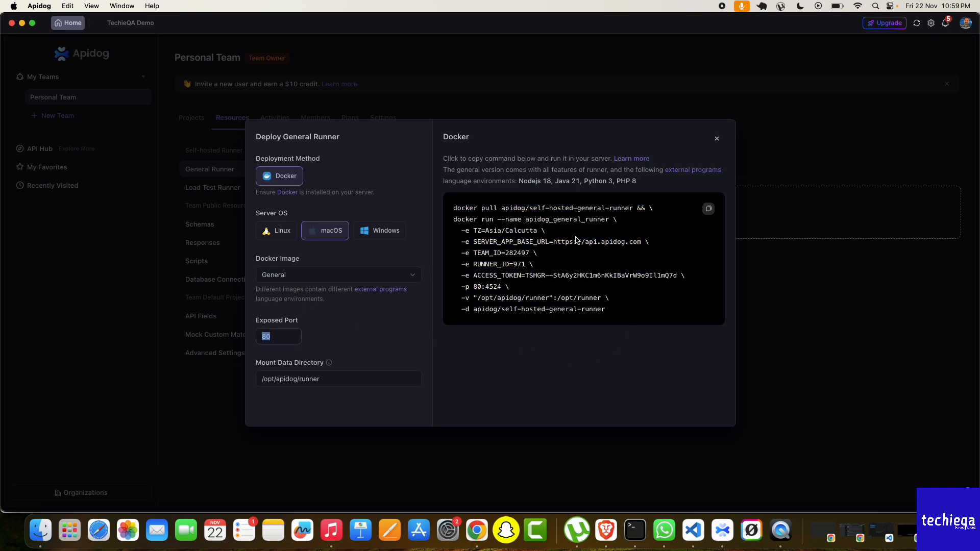
click(716, 139)
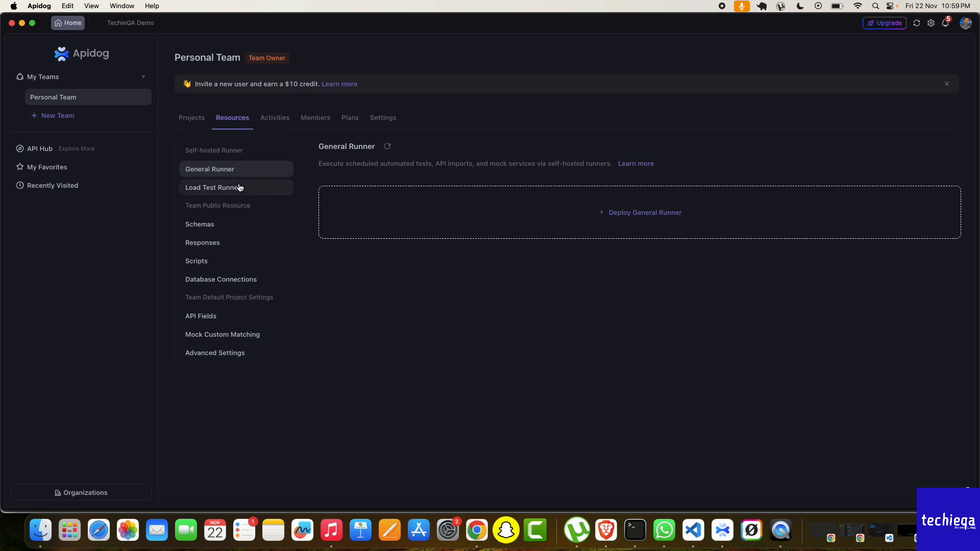
- Look through the team's Load Test Runner, Schemas and API Fields resources, and return to the TechieQA Demo project
click(238, 187)
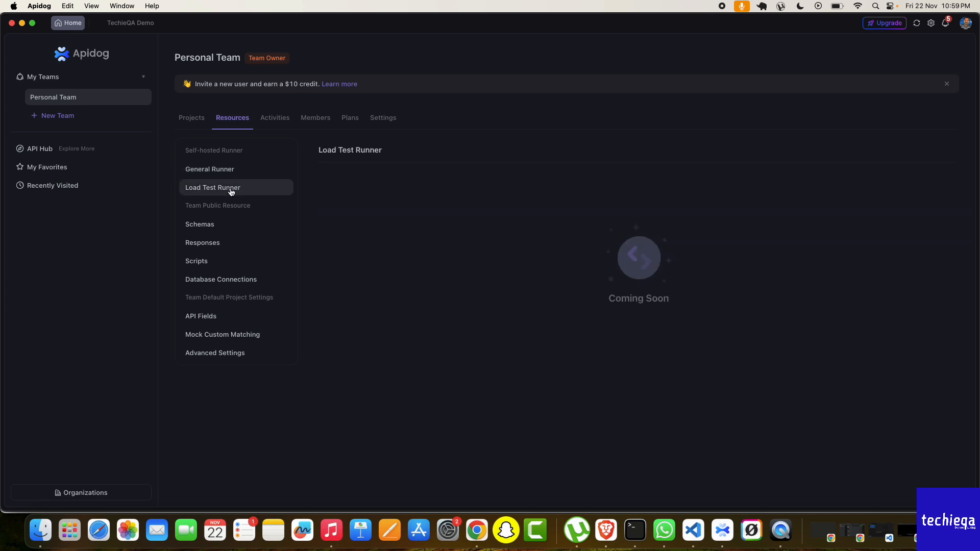
click(210, 225)
click(212, 317)
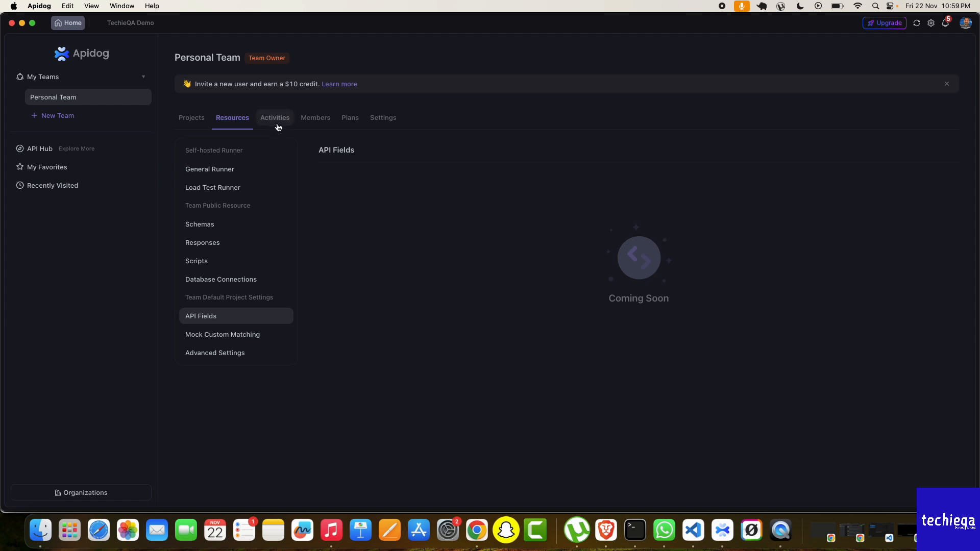
click(199, 121)
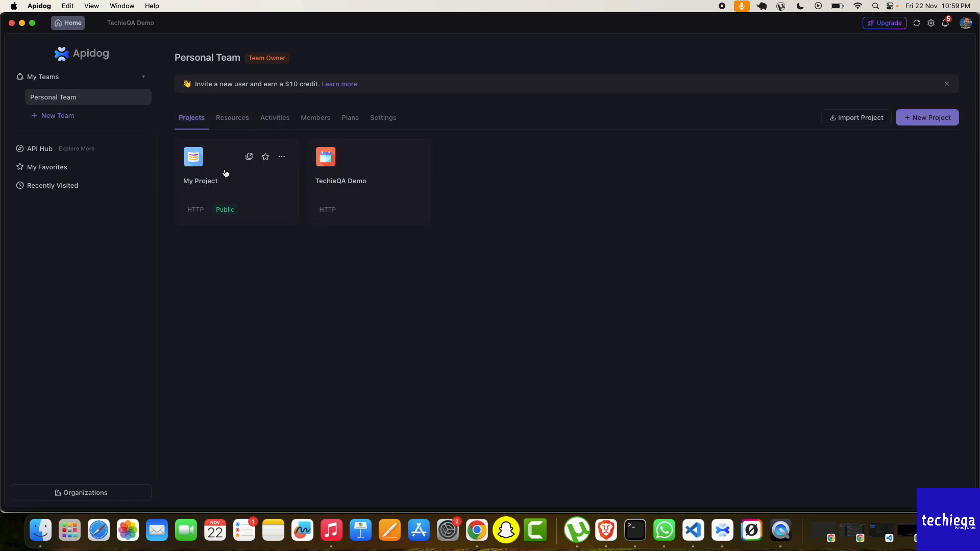
click(348, 181)
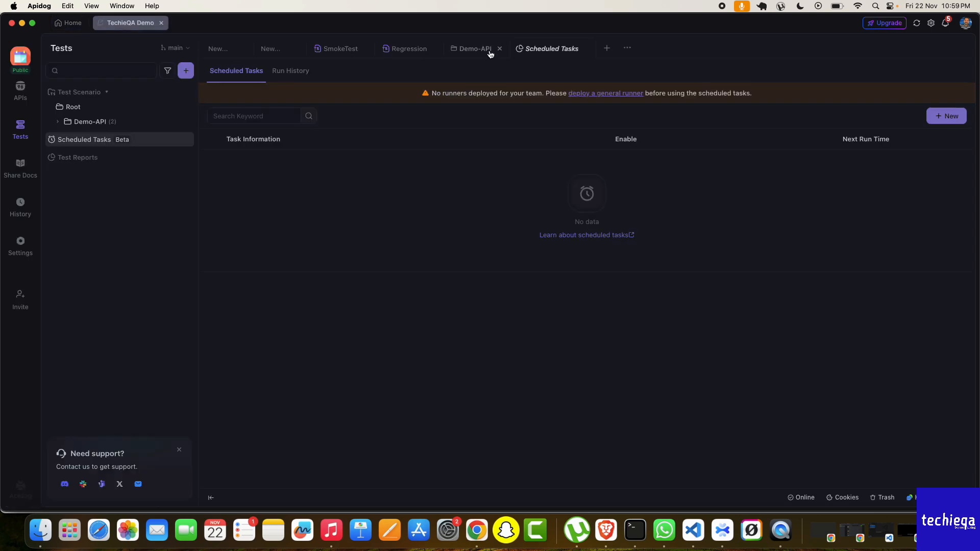
- Close the Demo-API tab and review the publish settings of the TechieQA Demo docs site in Share Docs
click(500, 48)
click(20, 166)
click(120, 185)
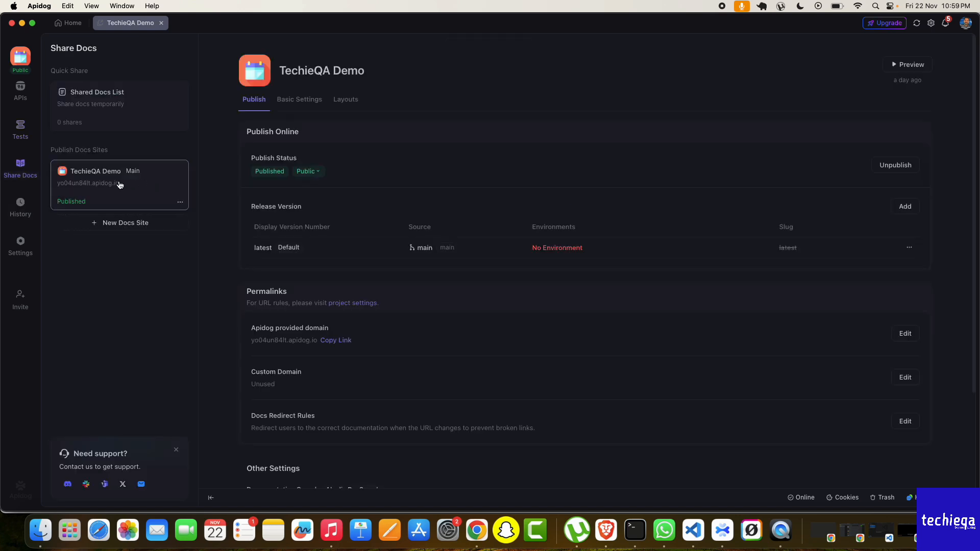
scroll(478, 280, down, 5)
scroll(478, 280, up, 3)
- Revisit the APIs, Tests and Share Docs sections, and view the docs site's visibility options without changing them
click(22, 97)
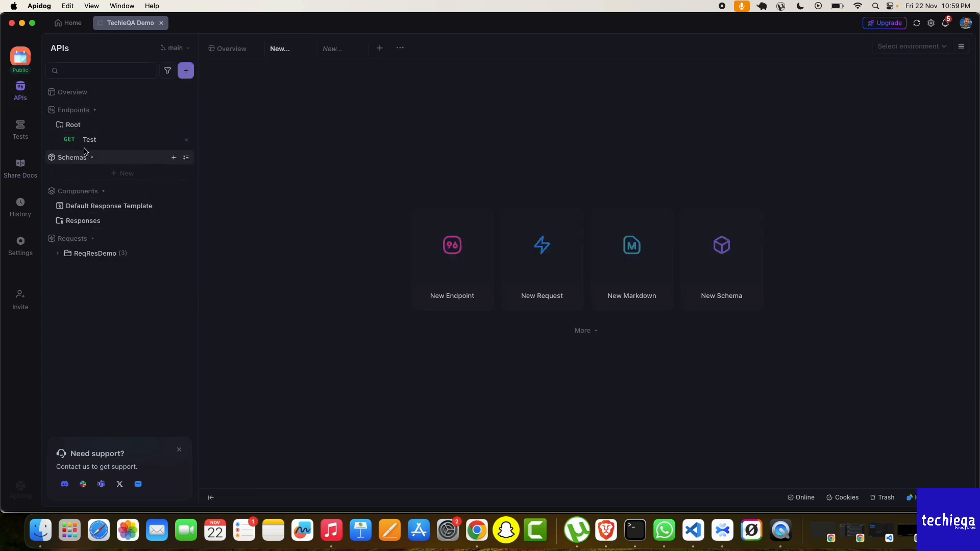
click(22, 133)
click(24, 169)
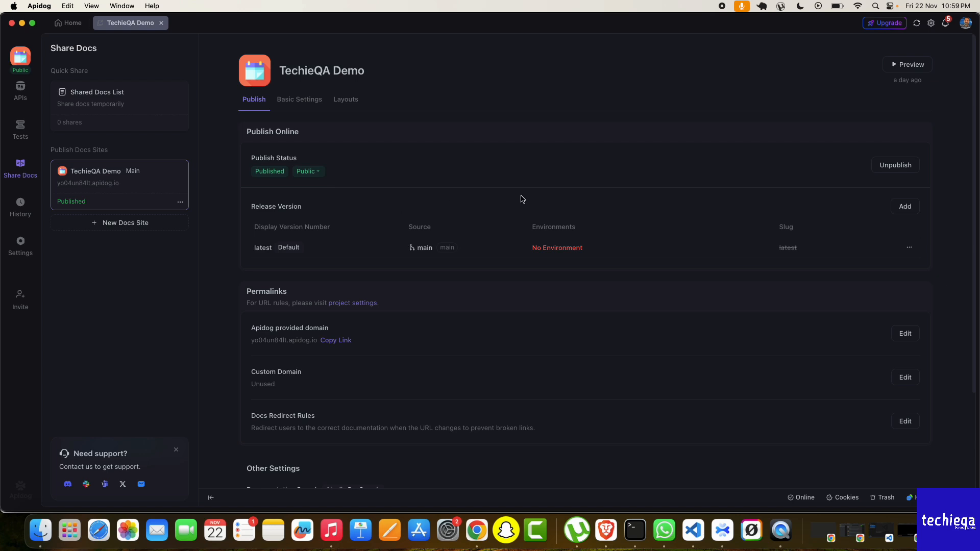
click(316, 177)
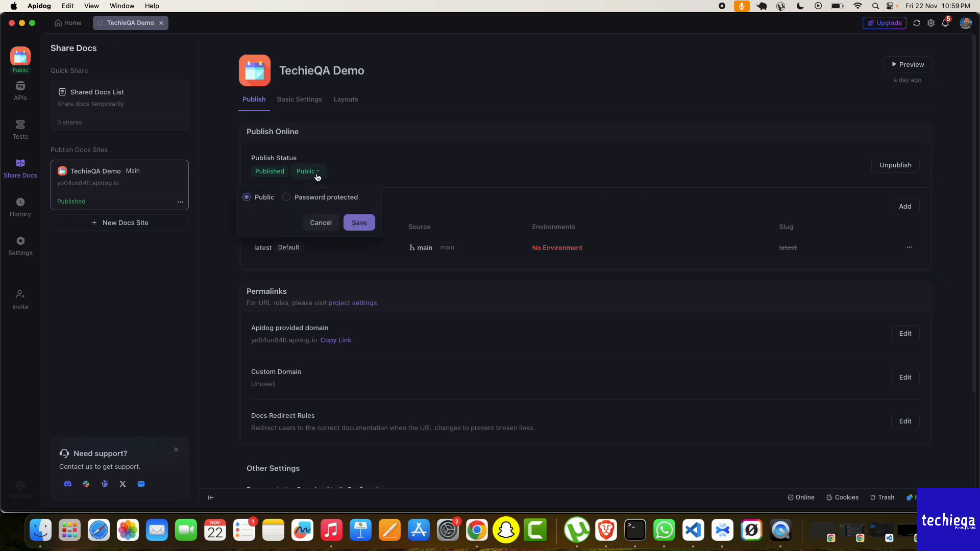
click(426, 160)
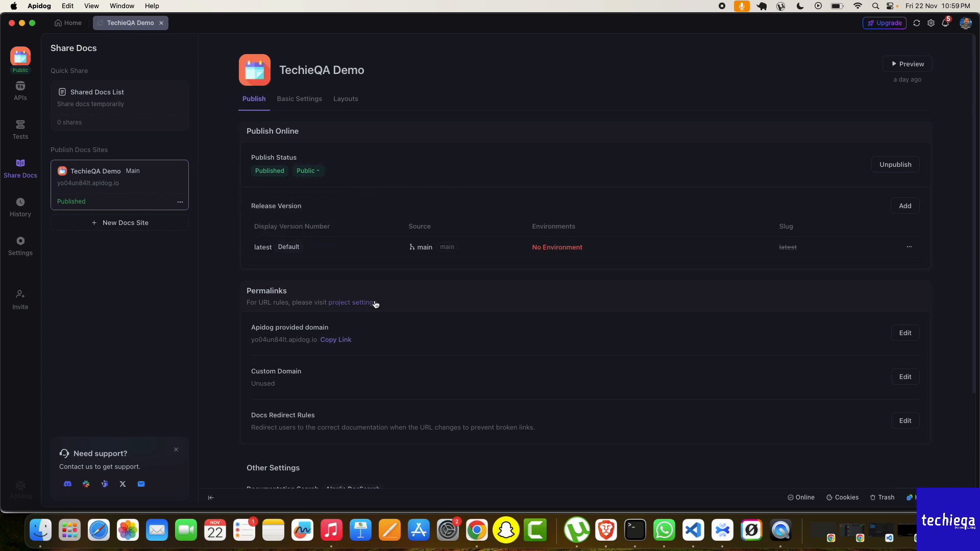
- Copy the docs site's Apidog provided domain link, open it in a new Chrome tab and look through the published Test page
scroll(375, 304, down, 3)
click(343, 271)
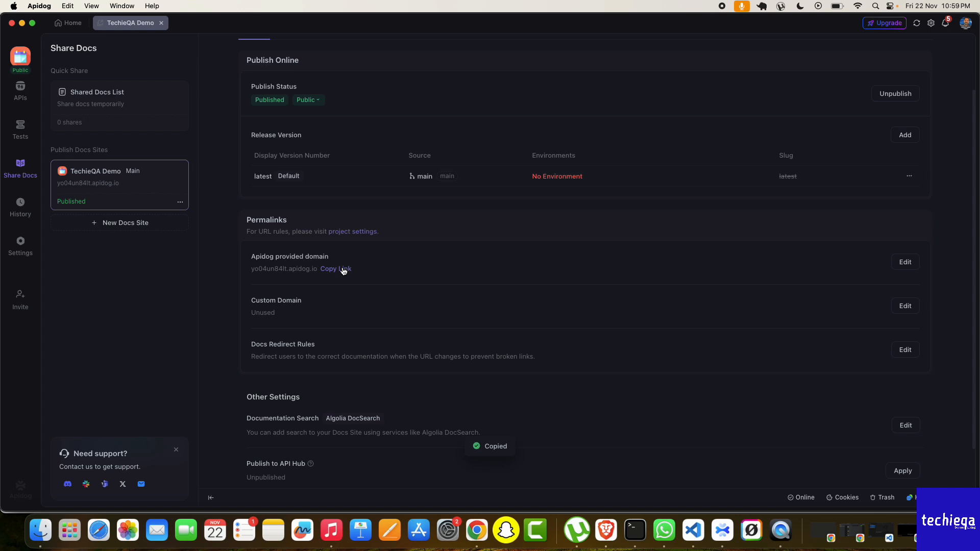
click(476, 531)
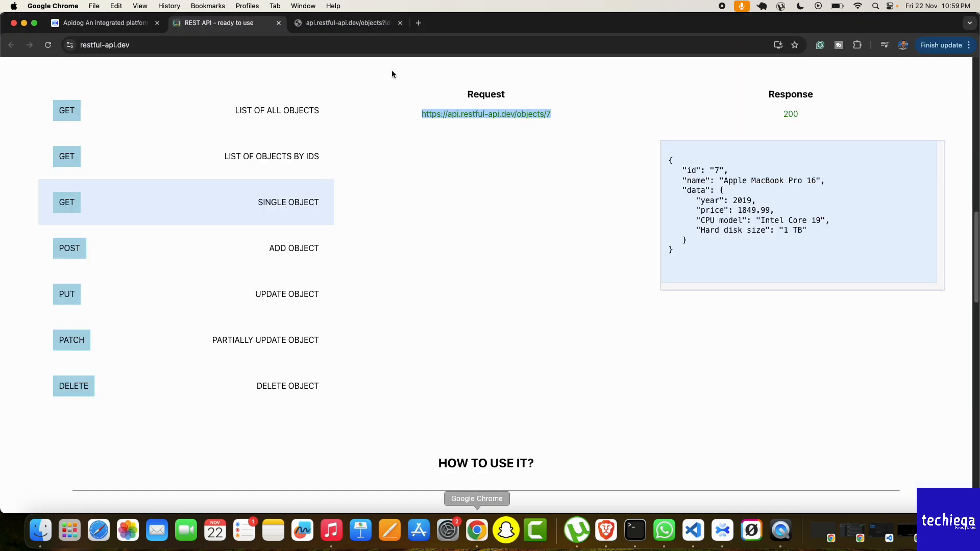
click(418, 22)
key(super+v)
key(Return)
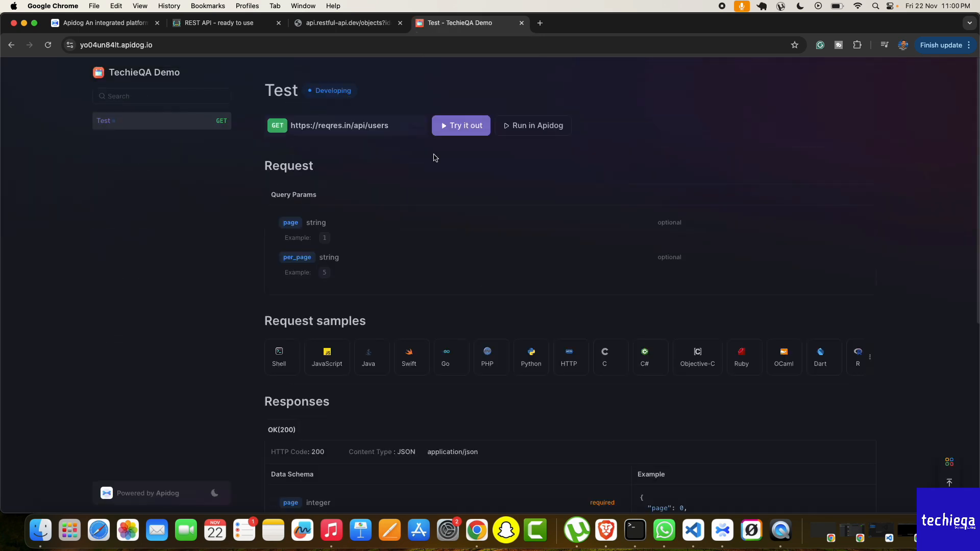
scroll(411, 193, down, 6)
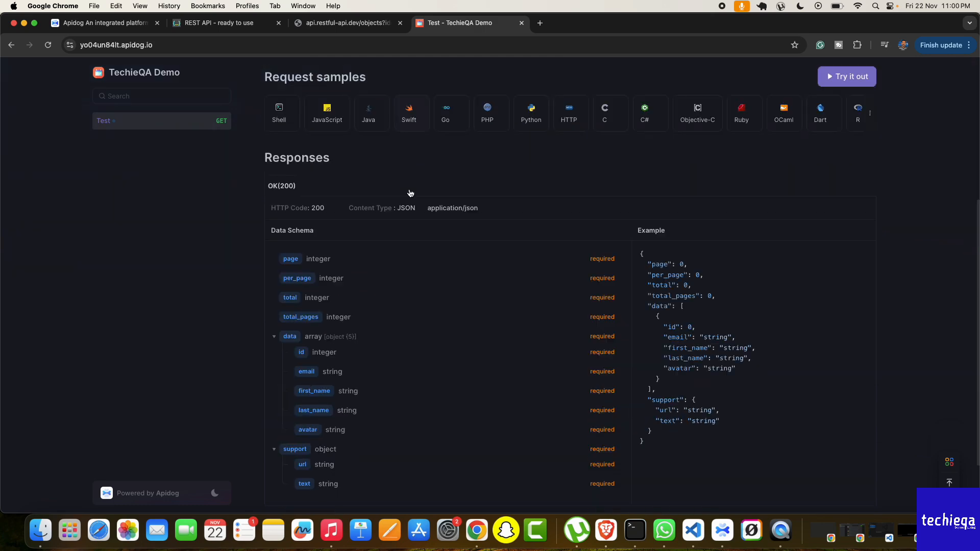
scroll(411, 193, up, 6)
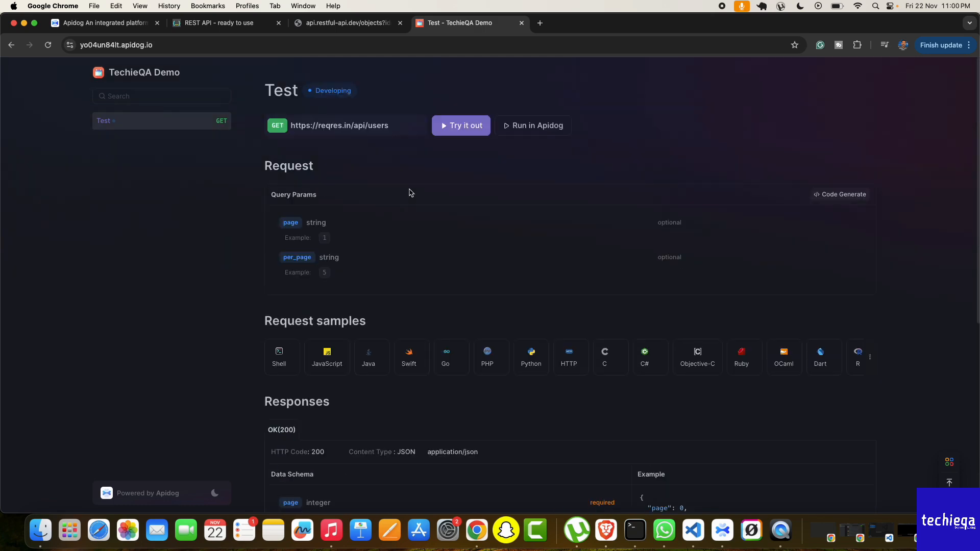
- Try out the published Test endpoint by sending its GET request, and compare the response body with the documented schema
click(462, 130)
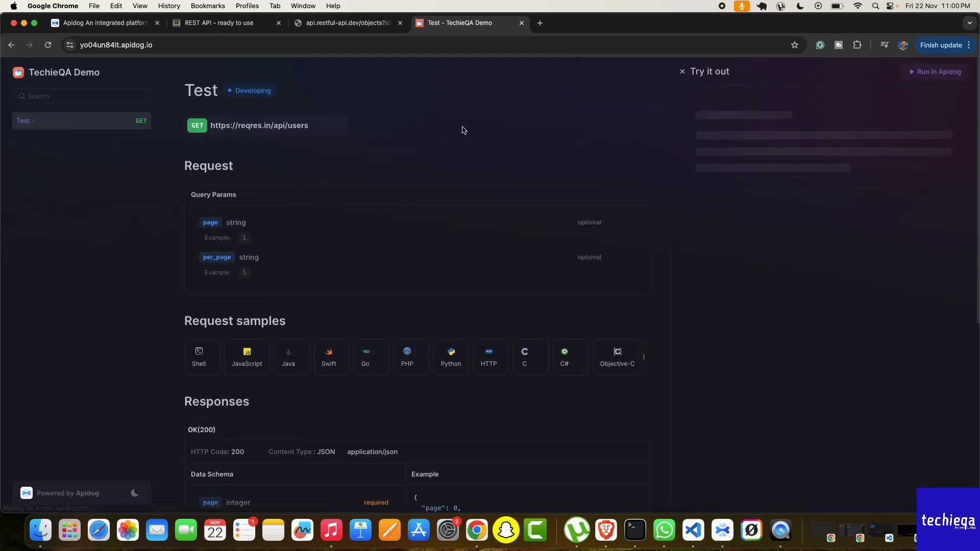
scroll(488, 271, down, 2)
click(947, 123)
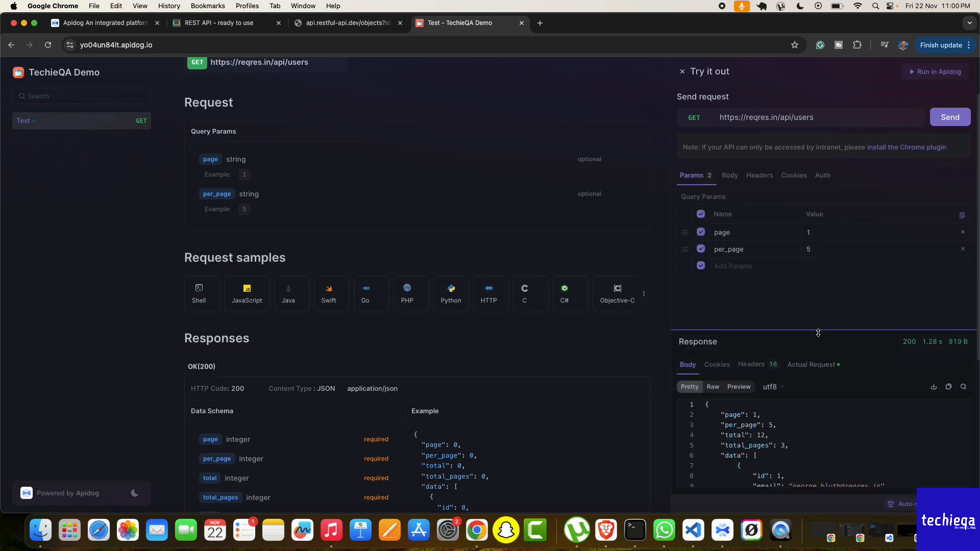
scroll(819, 344, down, 3)
scroll(820, 357, down, 15)
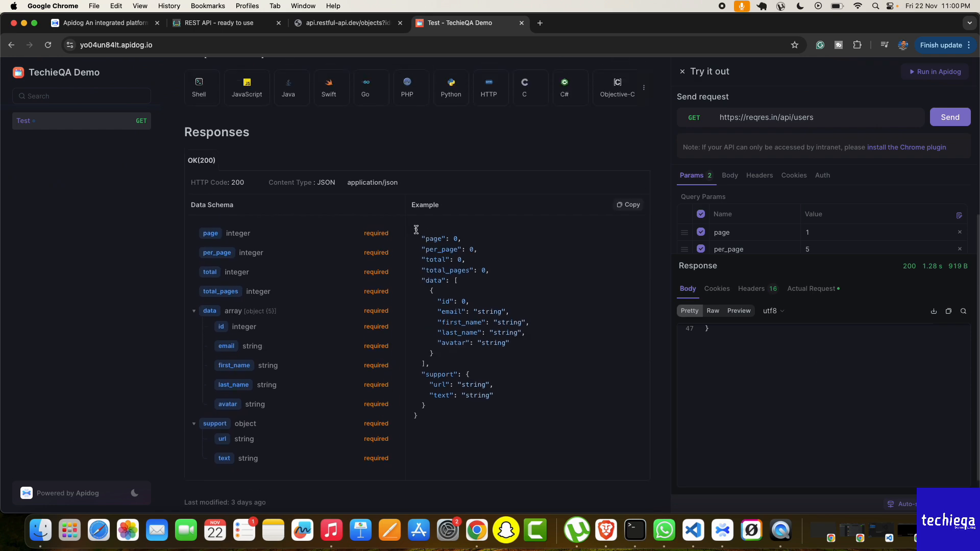
scroll(454, 410, up, 10)
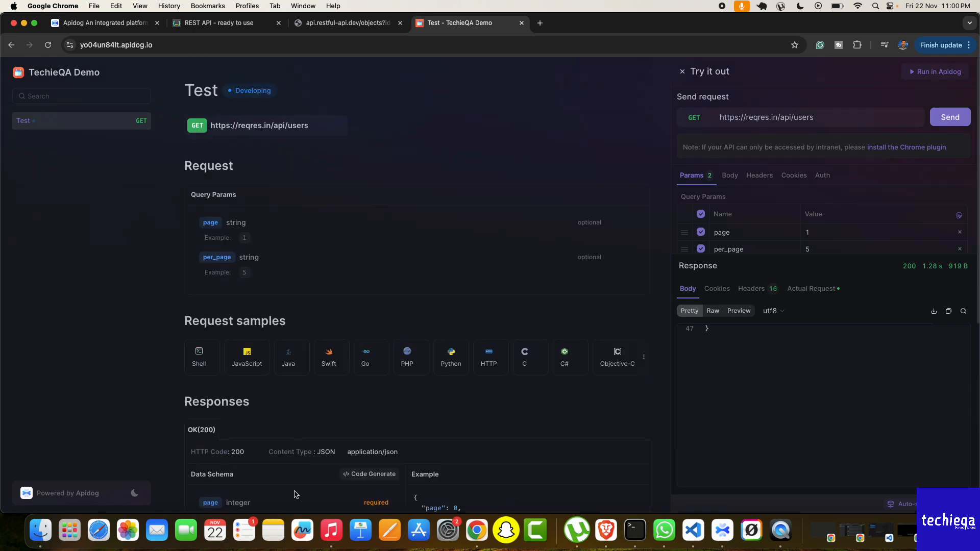
- Switch back to Apidog, open the GET Test endpoint in the Root folder and send its request
click(726, 535)
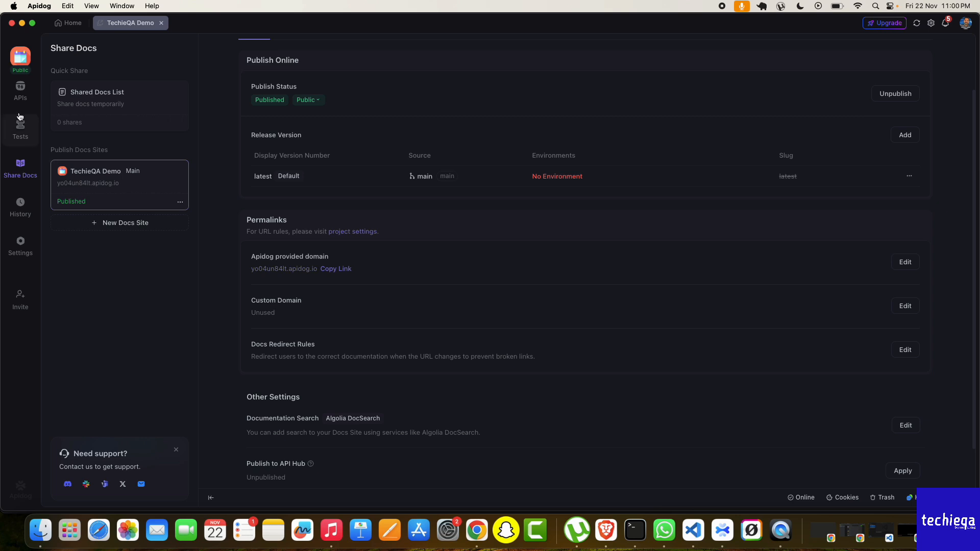
click(20, 98)
click(88, 139)
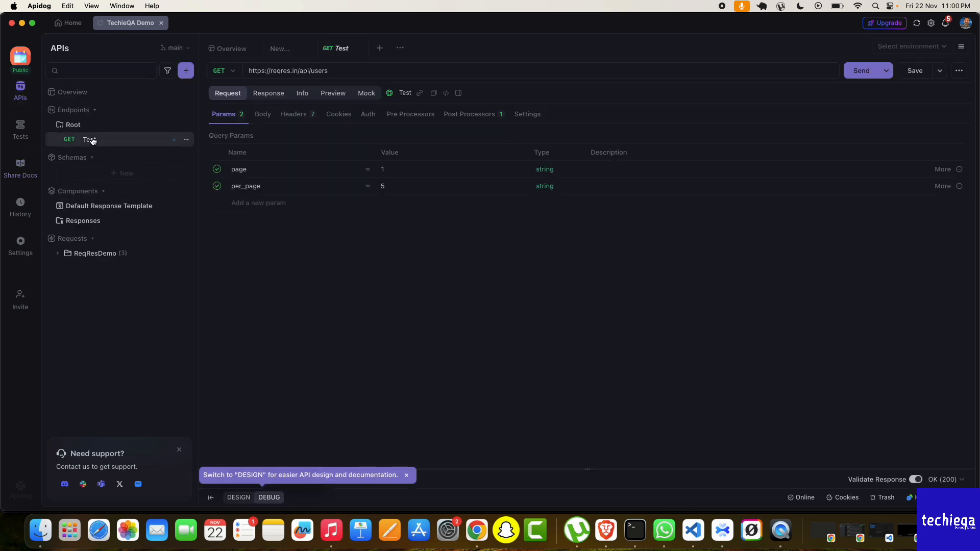
click(863, 71)
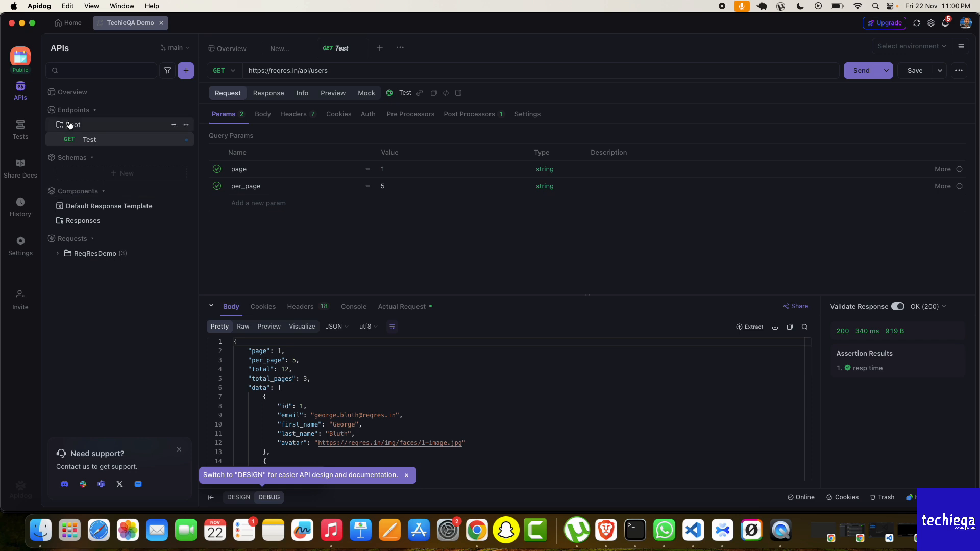
drag(351, 71, 262, 72)
- Review the docs site's remaining publish settings, copy its Apidog domain link and open the project's Advanced Settings from Permalinks
click(21, 167)
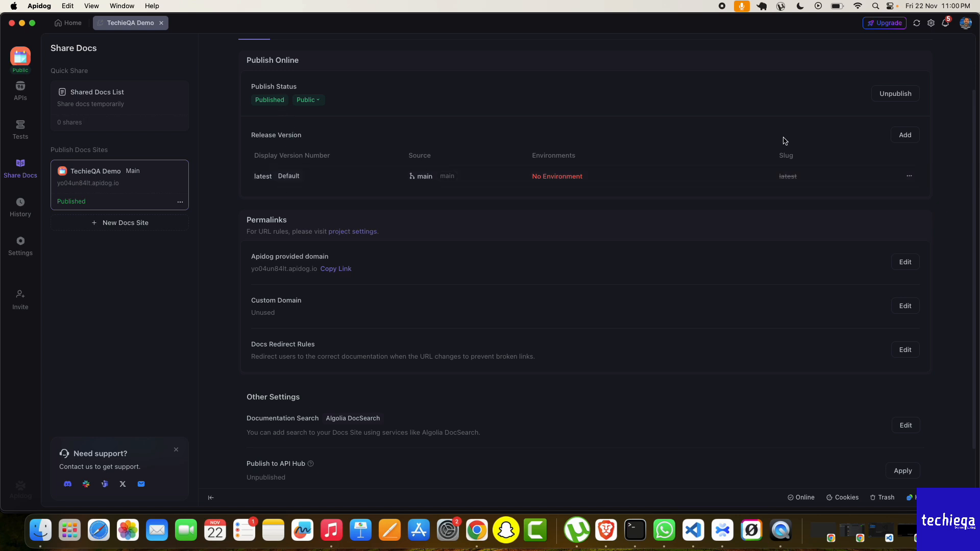
scroll(728, 248, down, 2)
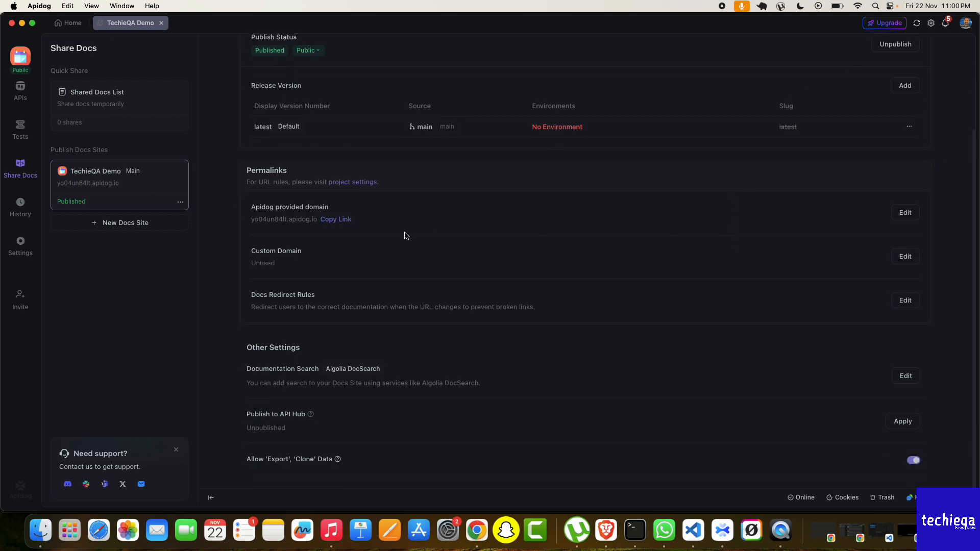
click(335, 222)
click(357, 182)
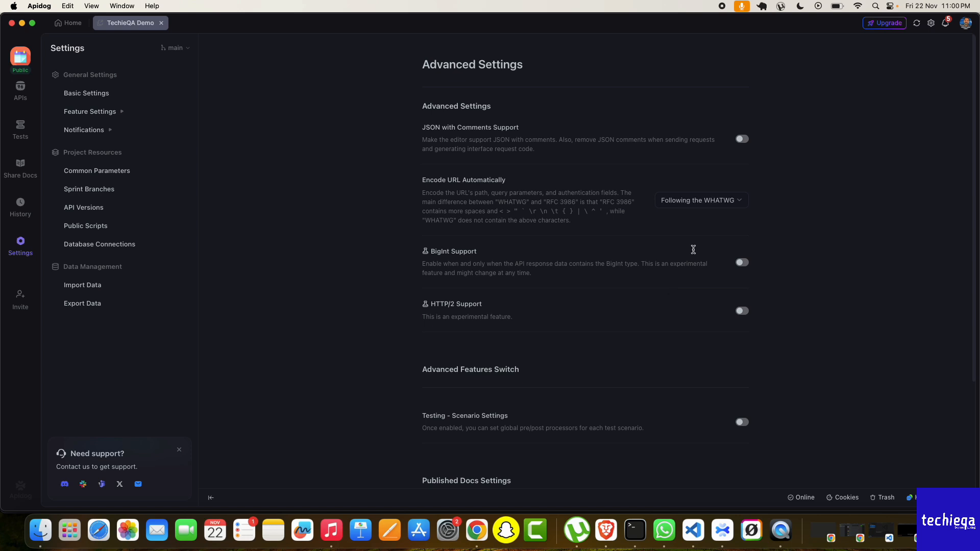
- Go to the Personal Team home, view the team settings and projects, and return to the TechieQA Demo project
click(24, 87)
click(25, 65)
mouse_move(288, 213)
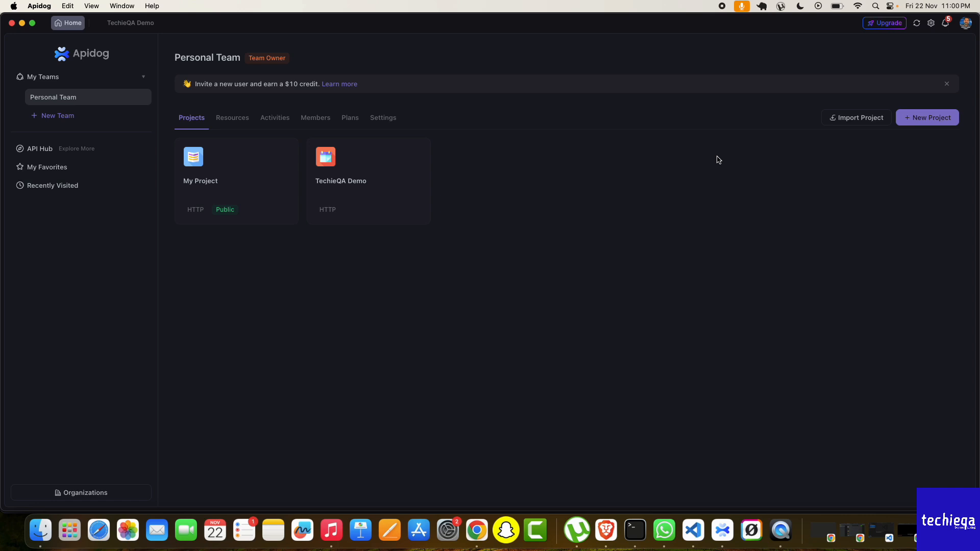
click(383, 119)
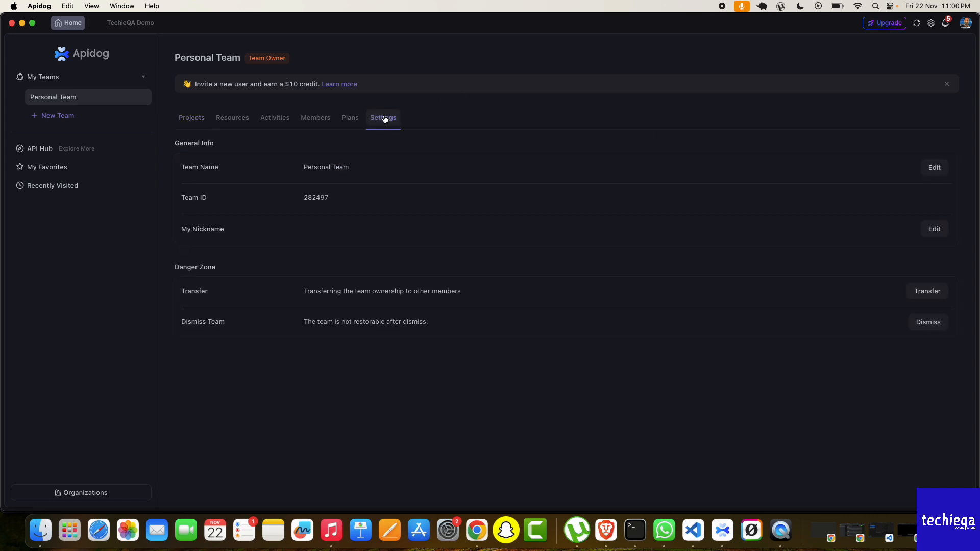
click(193, 125)
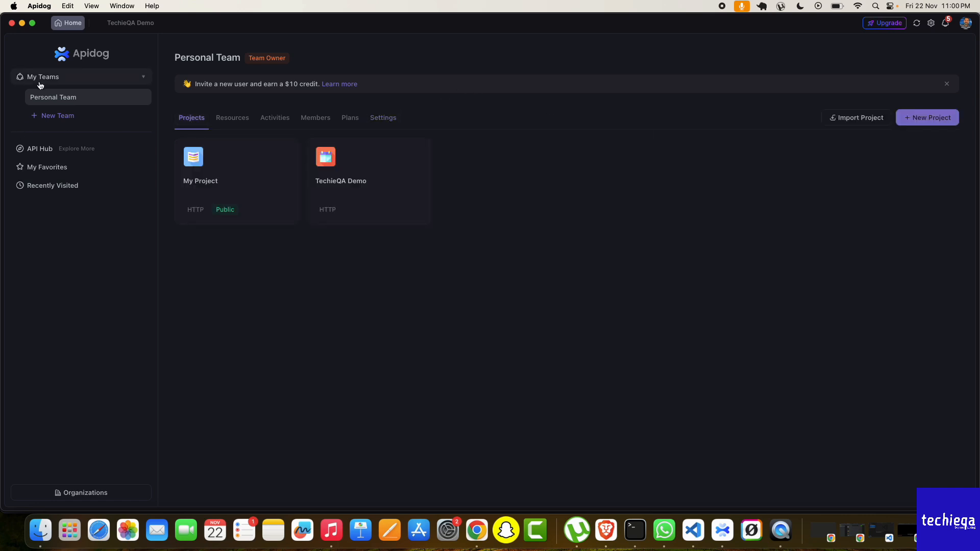
click(124, 24)
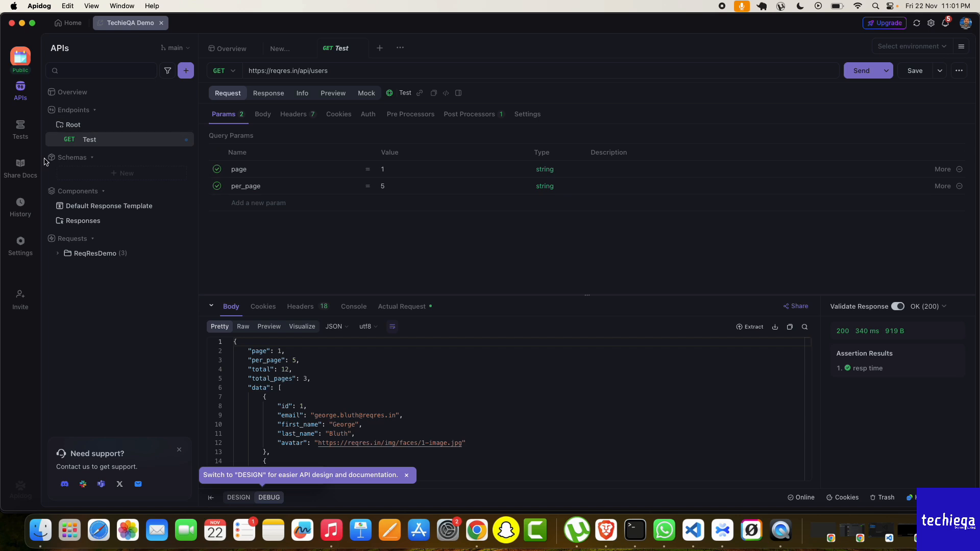
- Expand the Demo-API folder in Tests, view its scenario list and Regression, and open the SmokeTest run report
click(27, 138)
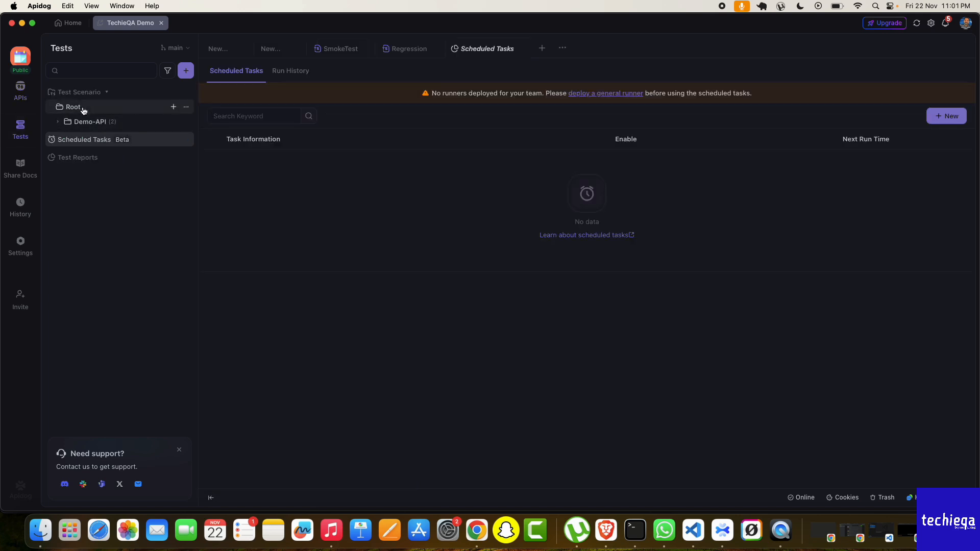
click(60, 123)
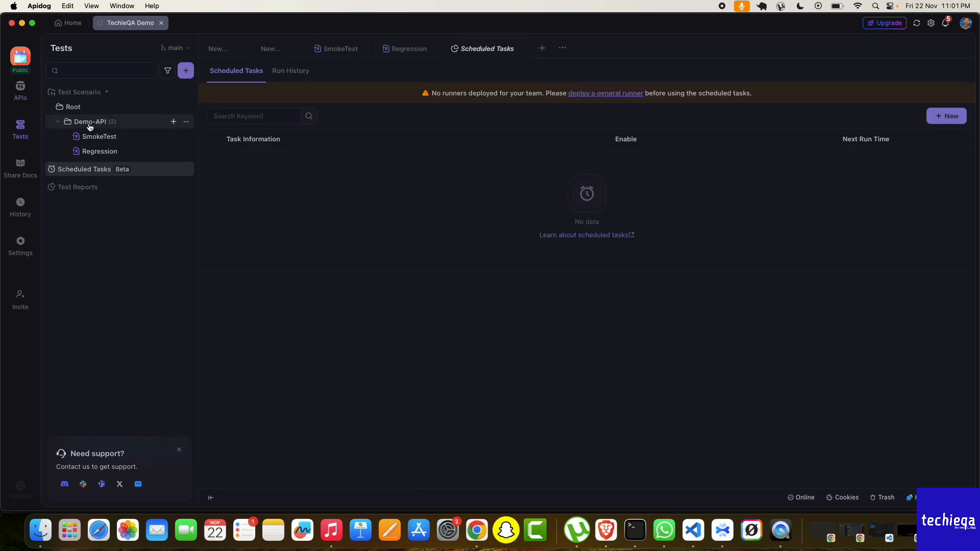
click(65, 125)
click(65, 125)
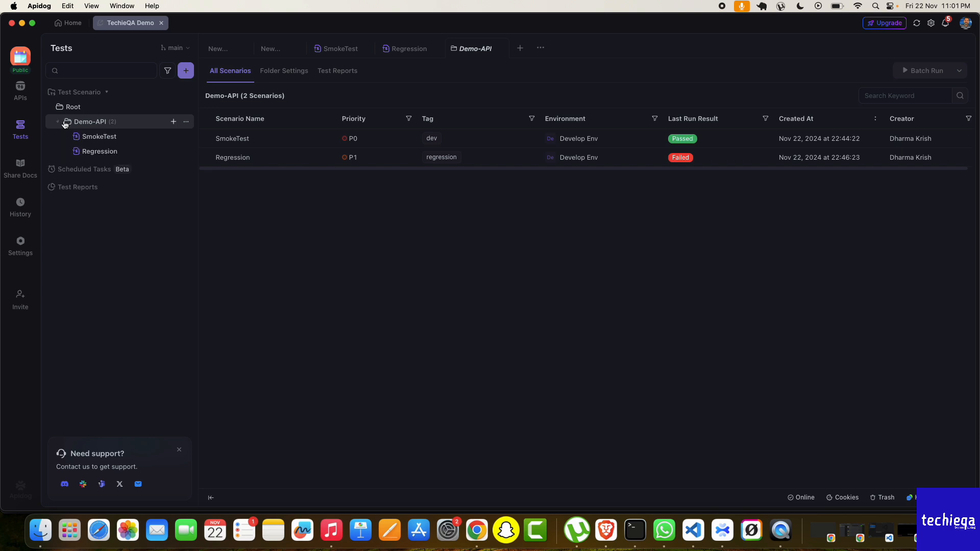
click(88, 142)
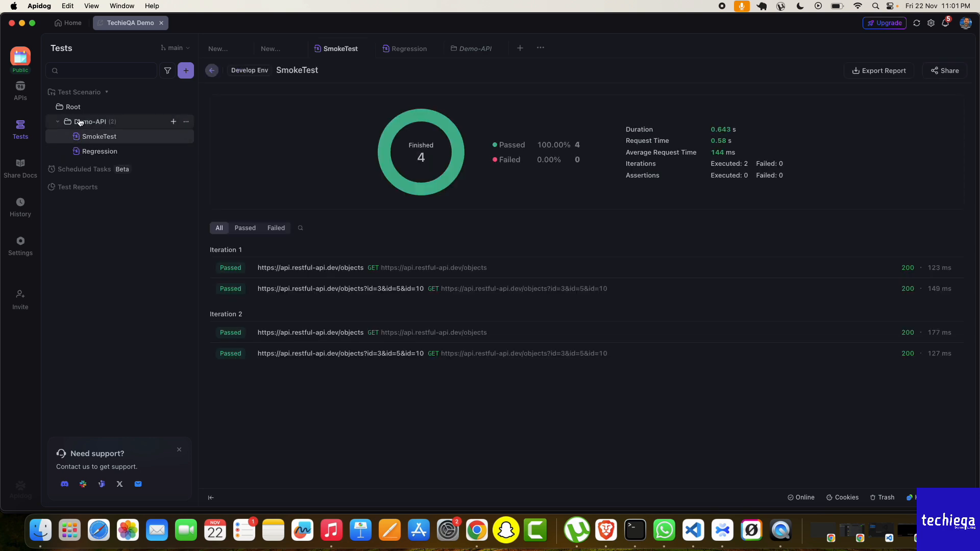
click(93, 149)
click(104, 140)
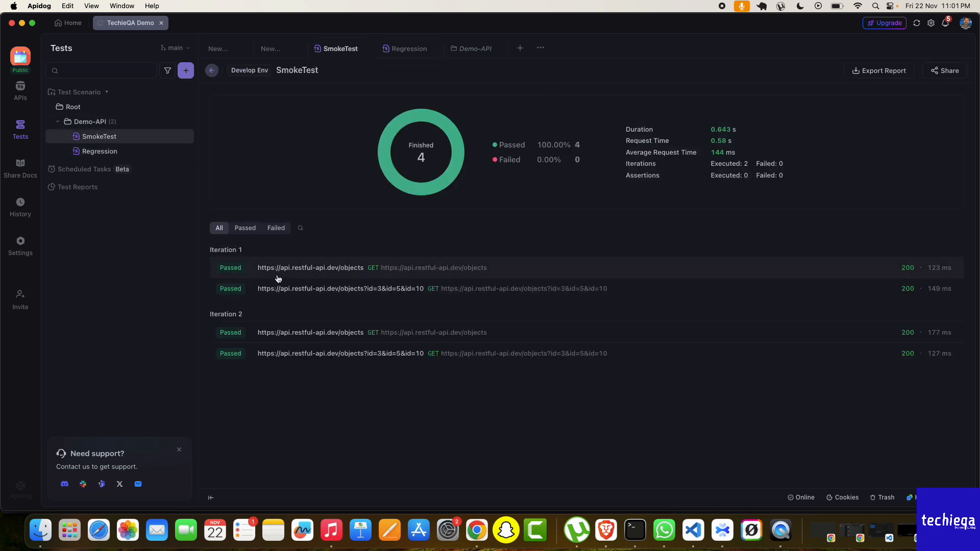
- Inspect the actual request, body and console details of the first passed request in SmokeTest iteration 1, and close the details
click(322, 268)
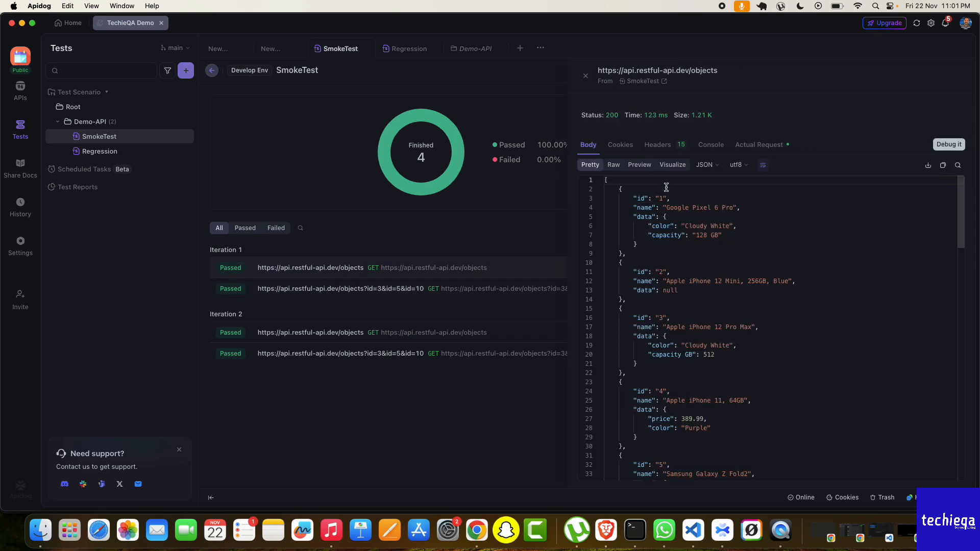
click(758, 147)
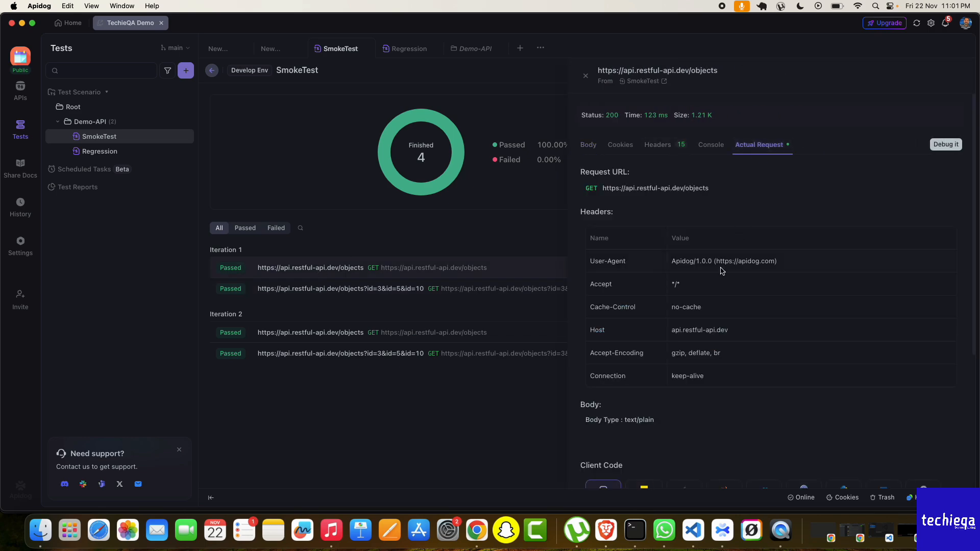
scroll(721, 256, down, 4)
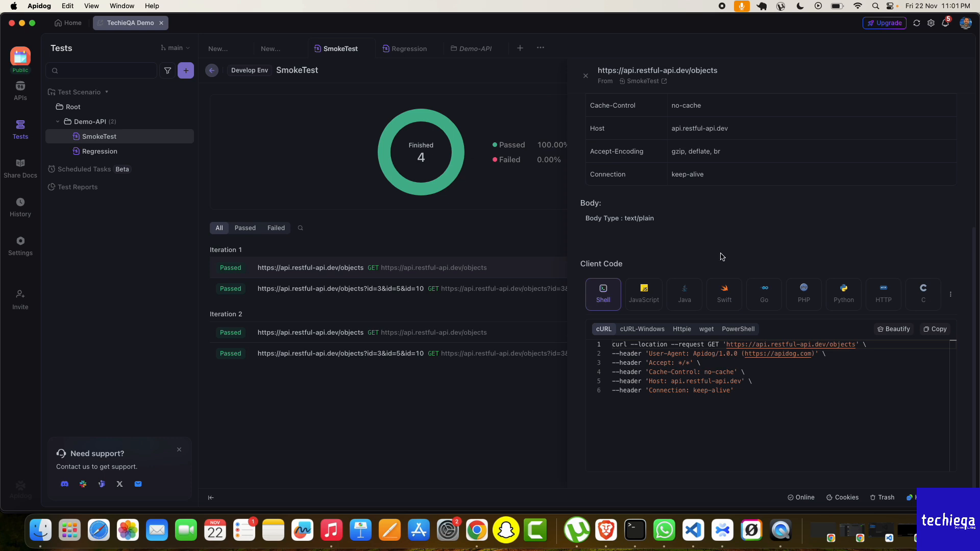
scroll(721, 256, up, 4)
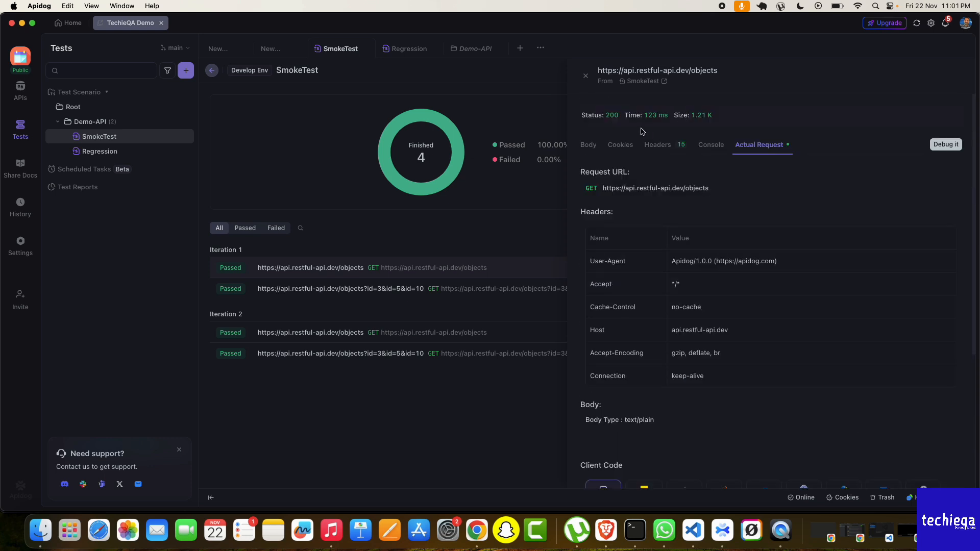
click(594, 146)
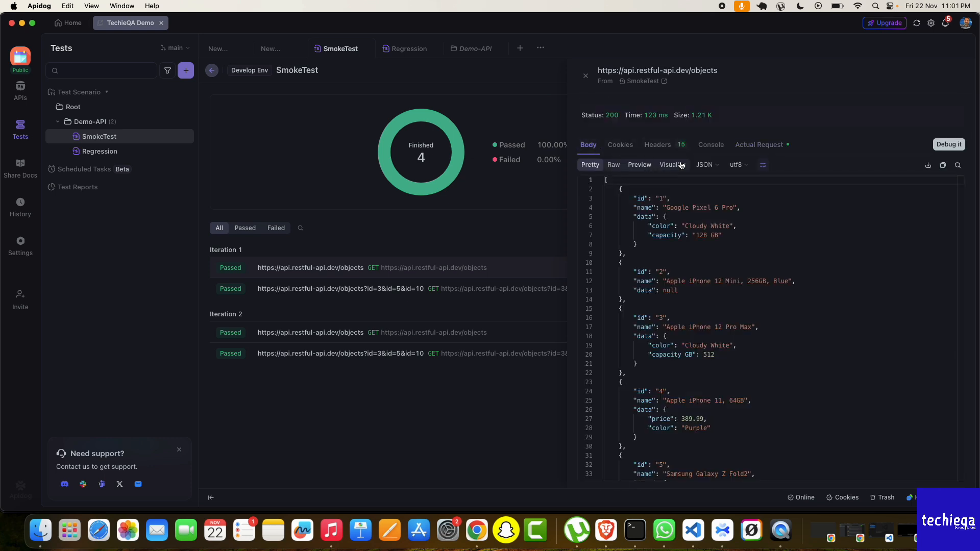
click(719, 148)
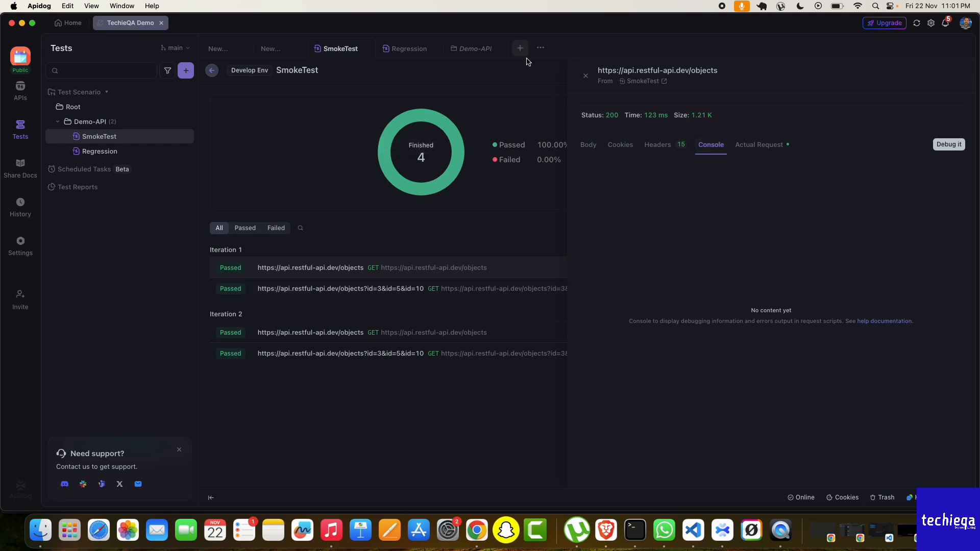
click(586, 76)
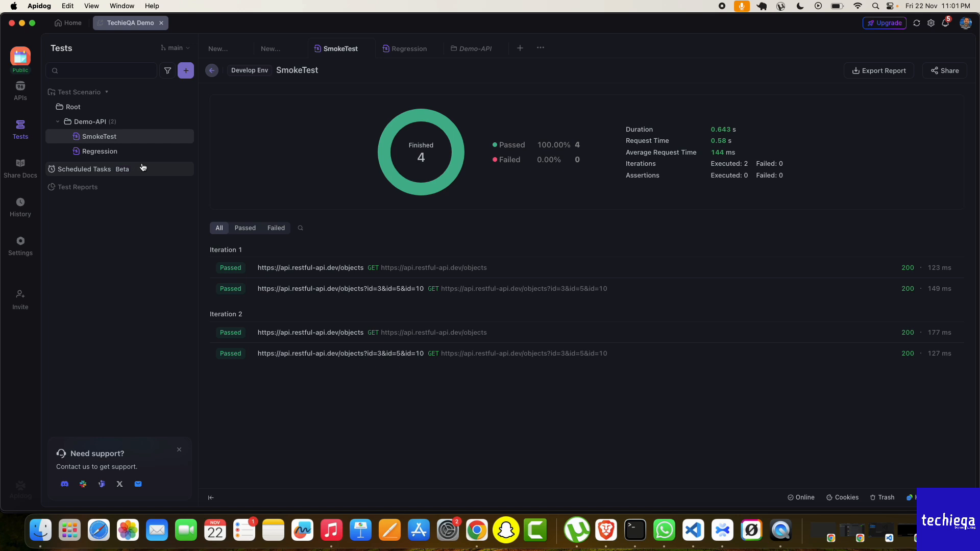
- Open the invitation dialog for TechieQA Demo and compare the invite options via link and via email
click(20, 301)
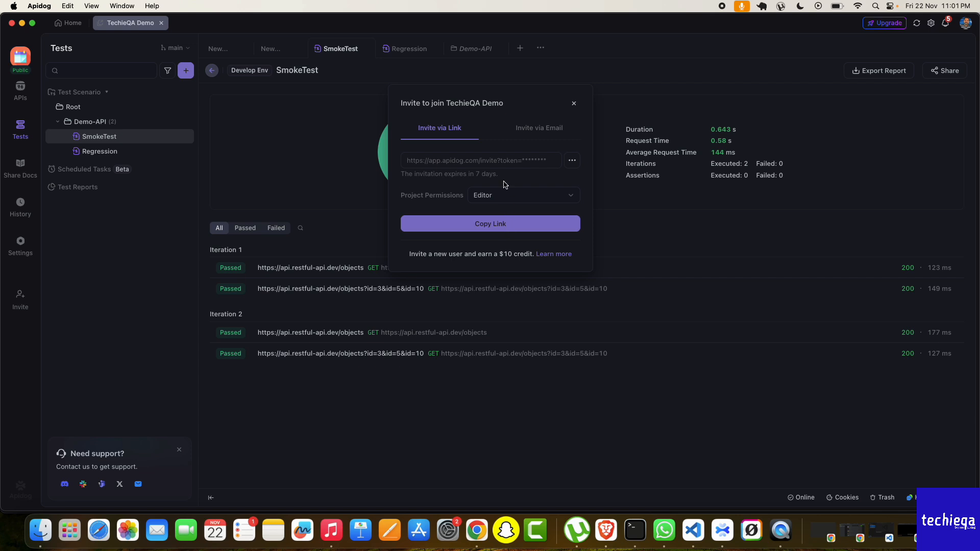
click(537, 128)
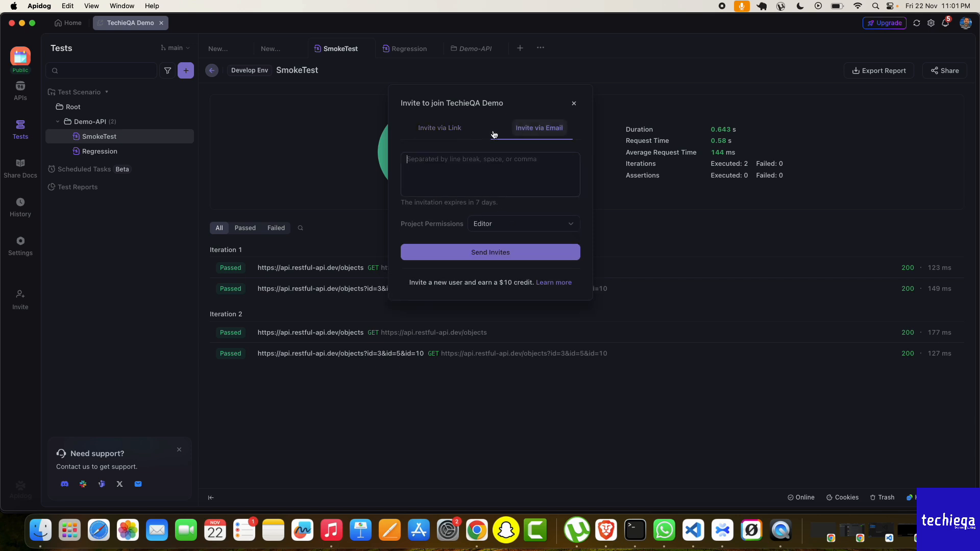
click(454, 131)
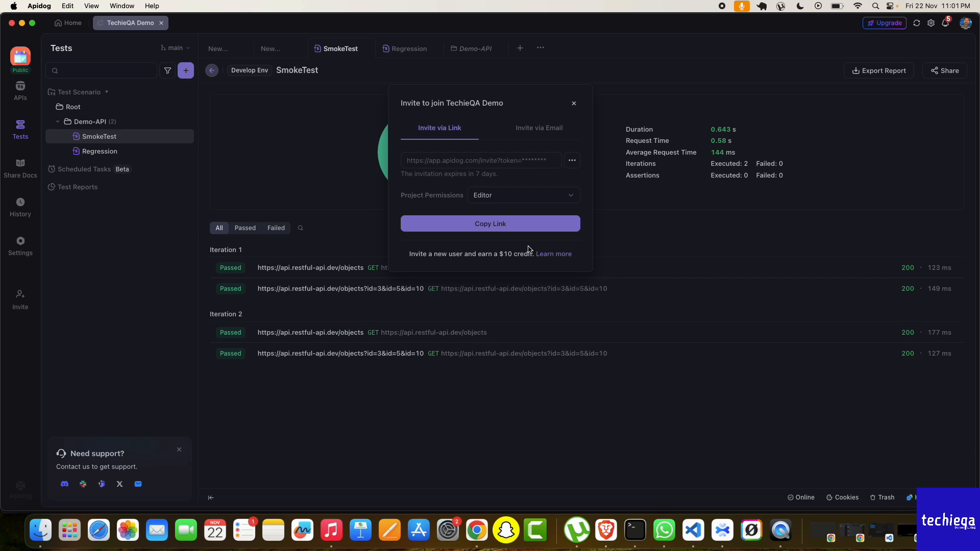
click(540, 128)
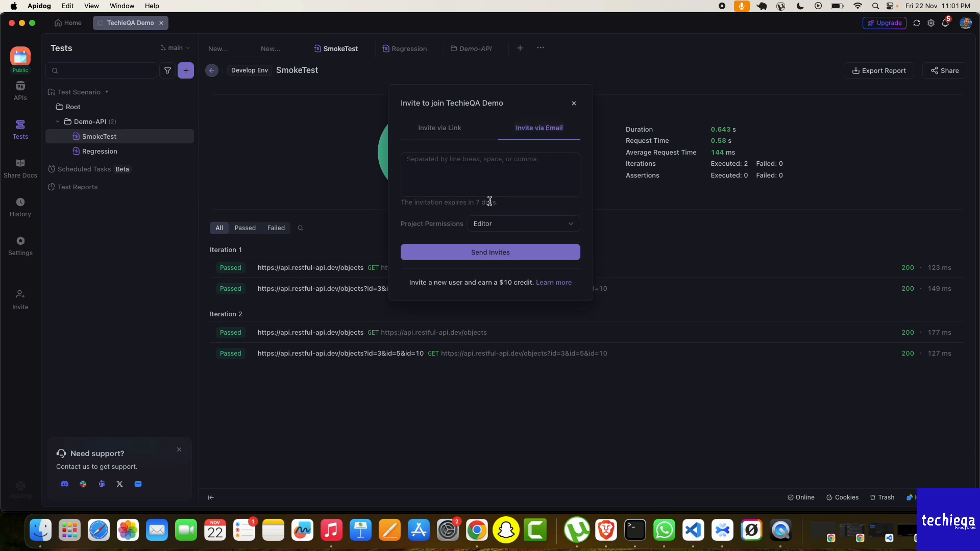
- View the details on the invitation credit offer and open the Personal Team's upgrade plan comparison
click(553, 284)
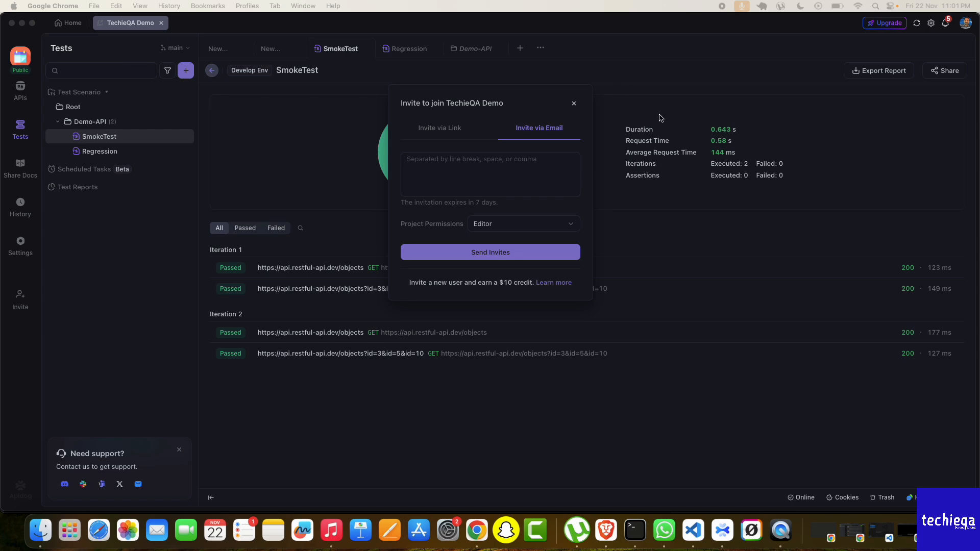
click(691, 88)
click(877, 27)
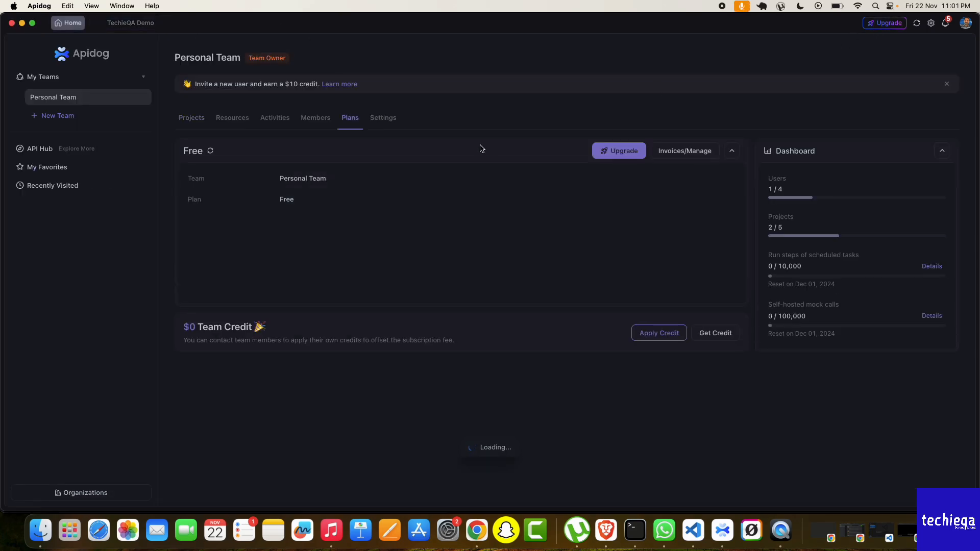
click(626, 149)
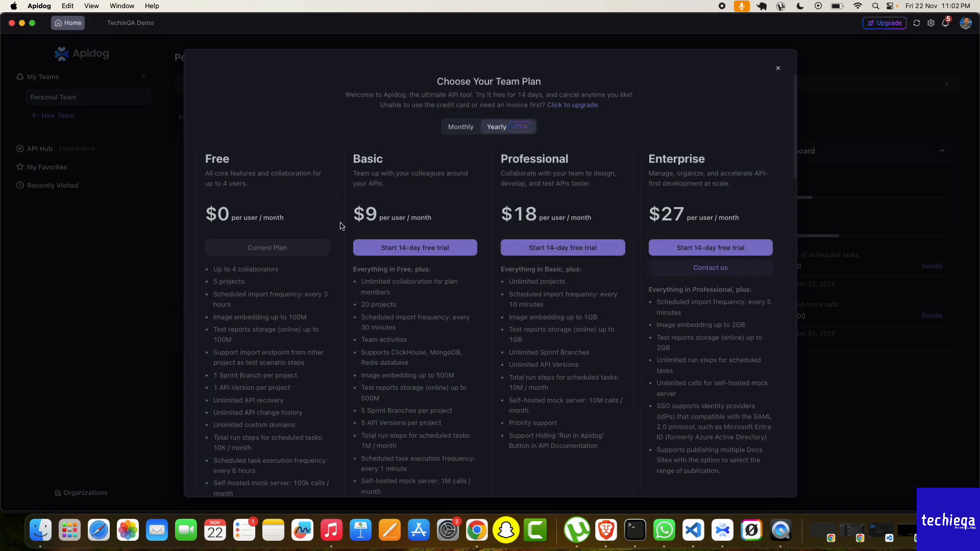
- Examine the Free, Basic and Professional plan features and the Basic price under yearly billing, and close the plan comparison
scroll(270, 238, down, 2)
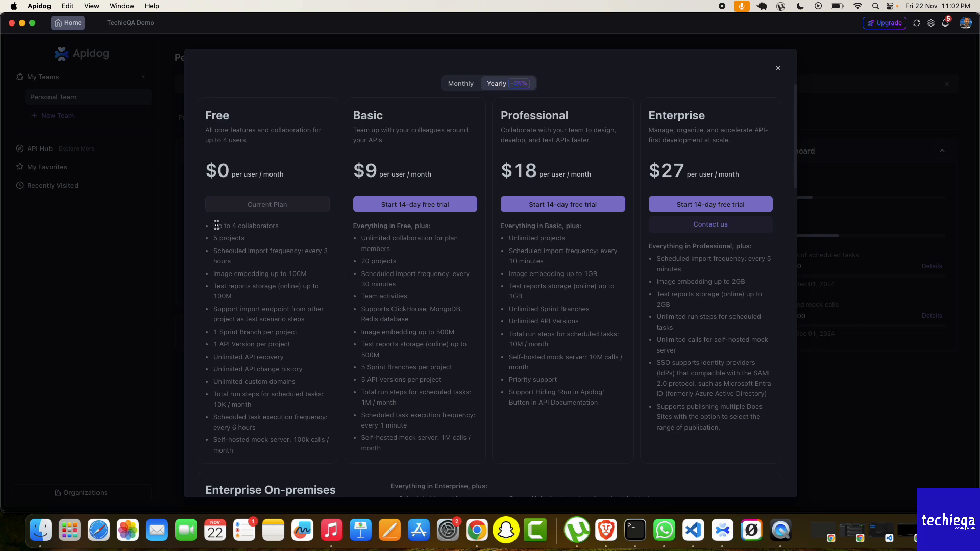
drag(214, 226, 285, 229)
drag(214, 238, 266, 370)
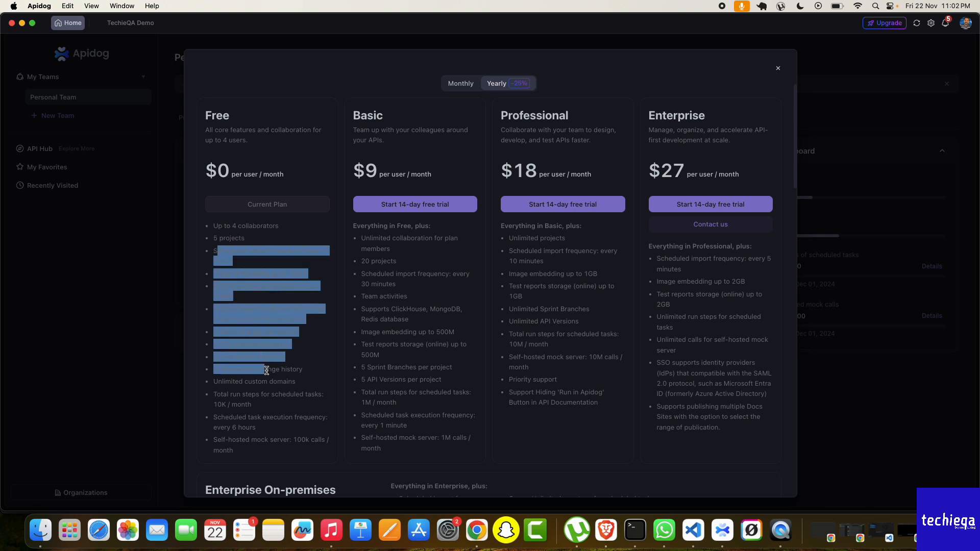
drag(250, 451, 337, 245)
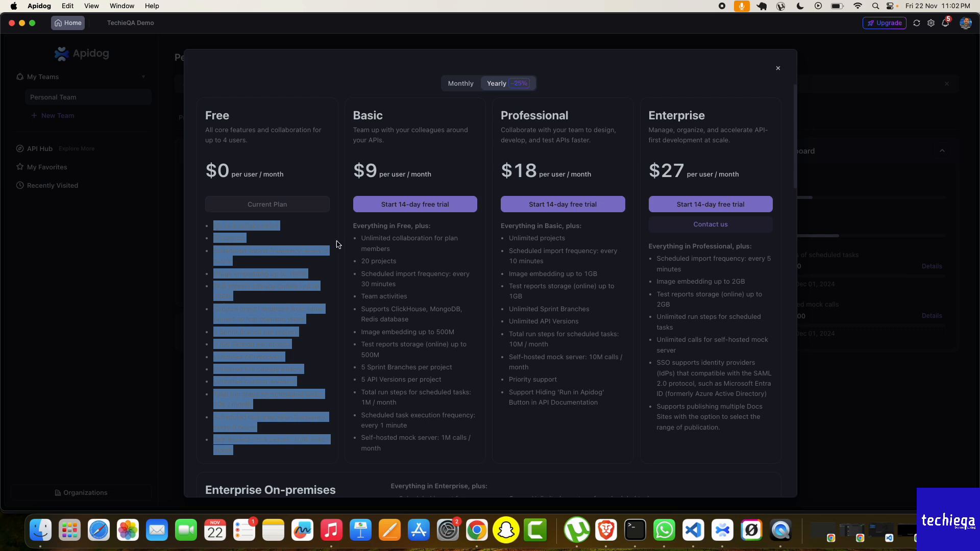
drag(356, 165, 443, 181)
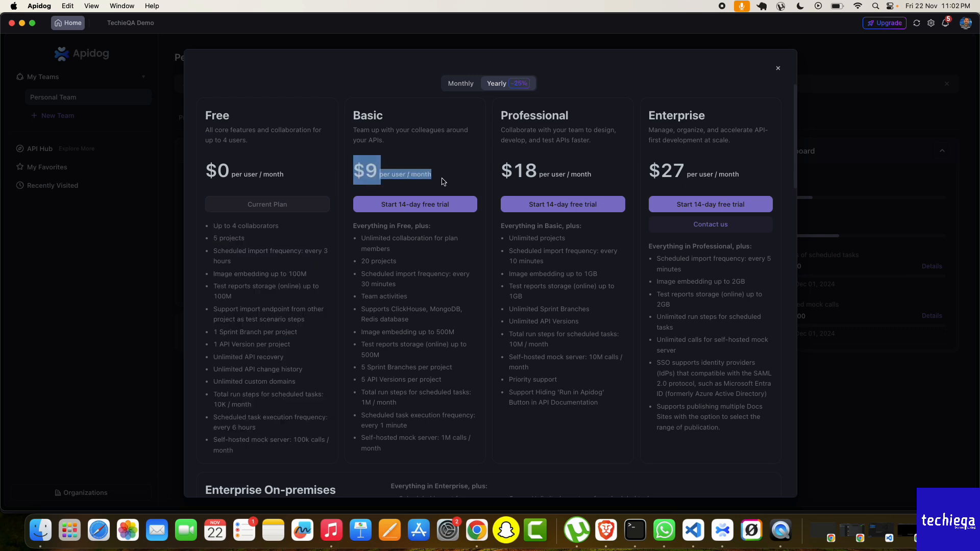
drag(353, 225, 356, 422)
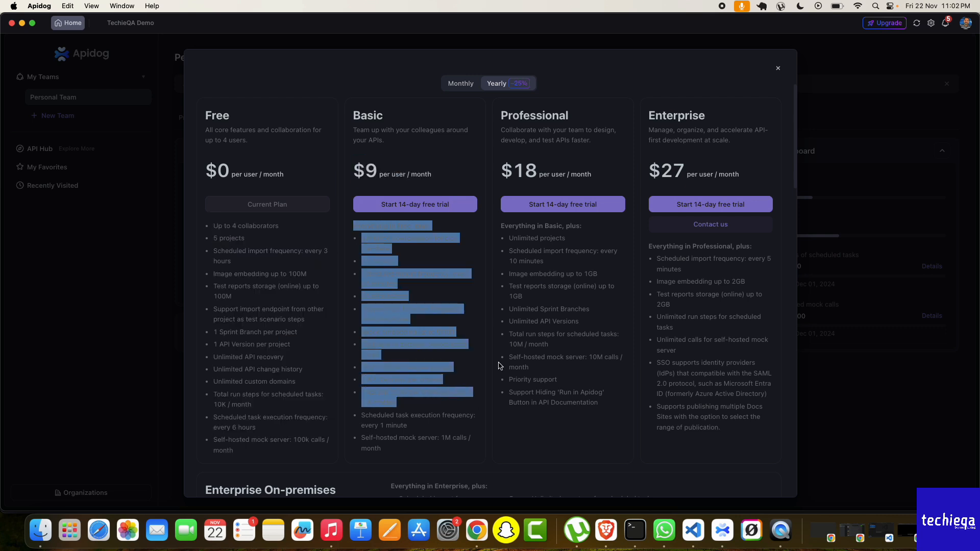
drag(503, 223, 562, 403)
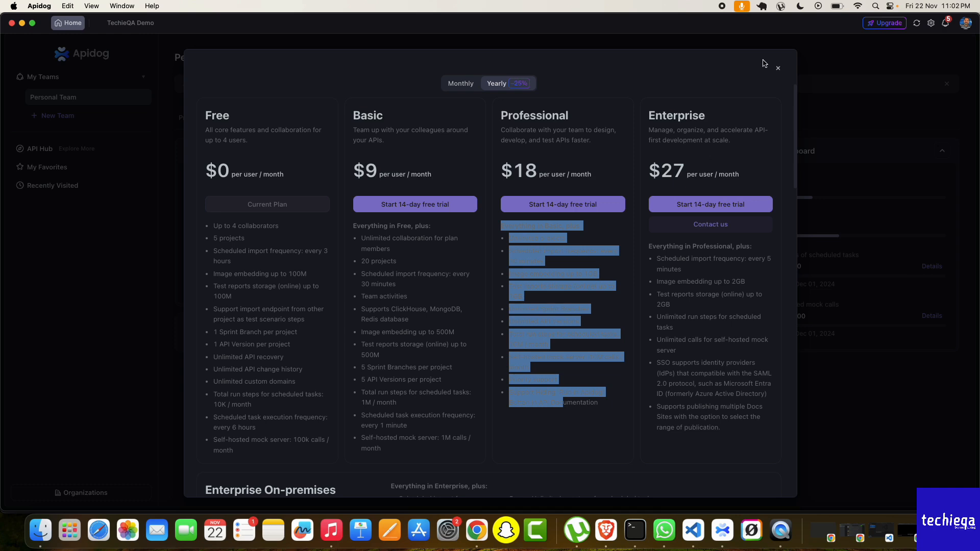
click(780, 70)
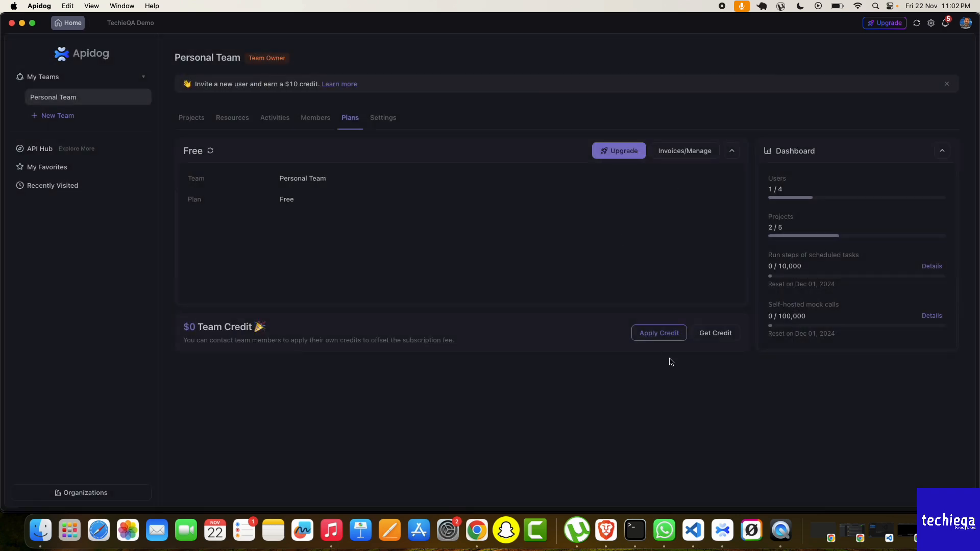
- Read the new-user invitation credit offer, view the team plans' monthly prices, and close the plan comparison
drag(218, 84, 321, 84)
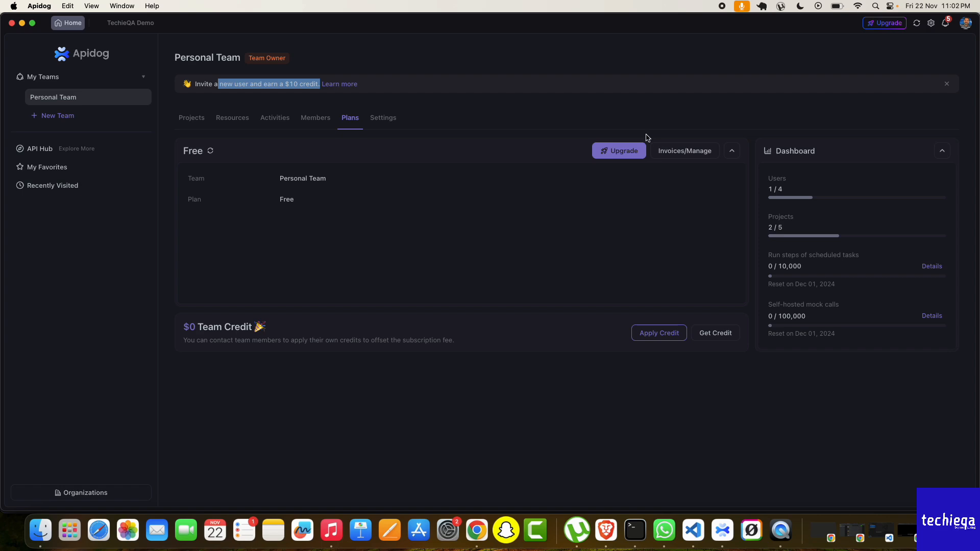
click(632, 151)
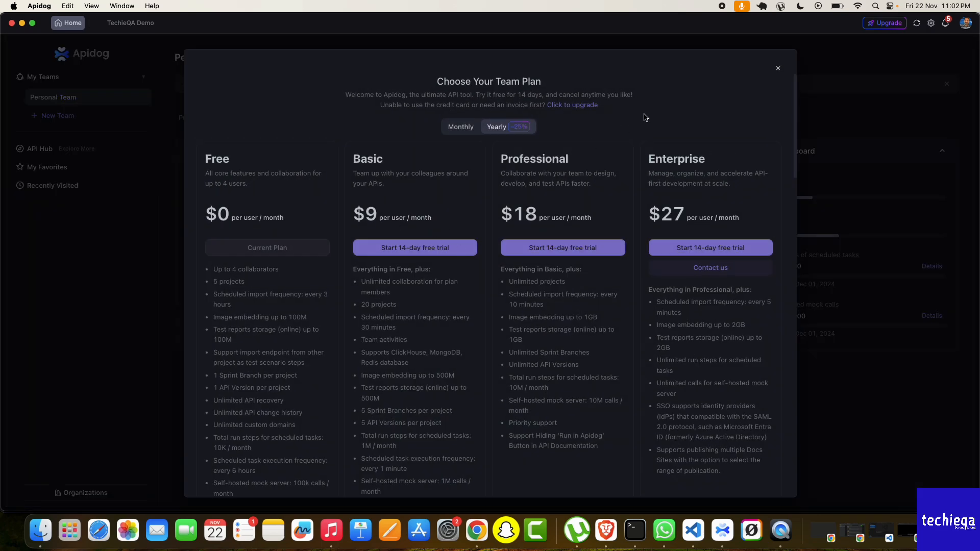
click(475, 126)
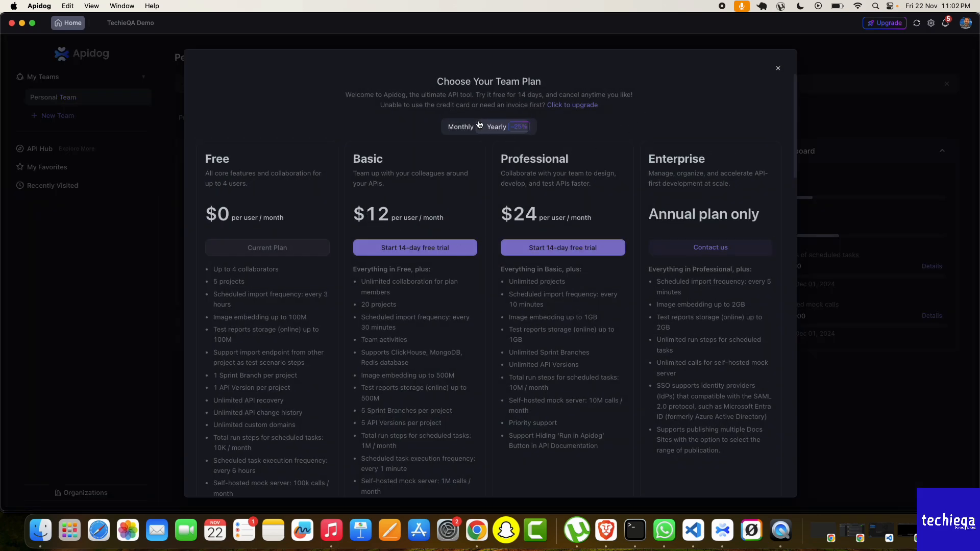
click(779, 70)
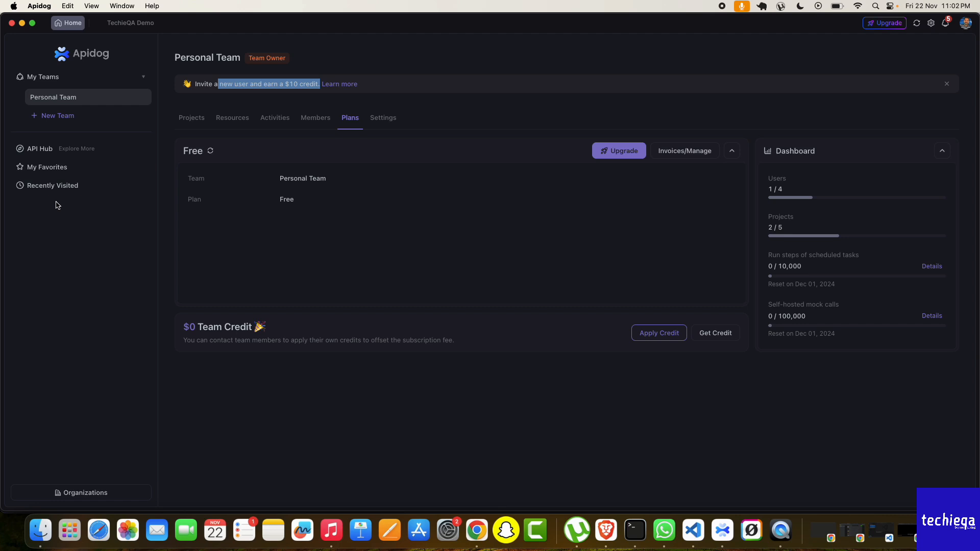
- Return to the TechieQA Demo project, close the invitation dialog, and open the Regression run report
click(128, 24)
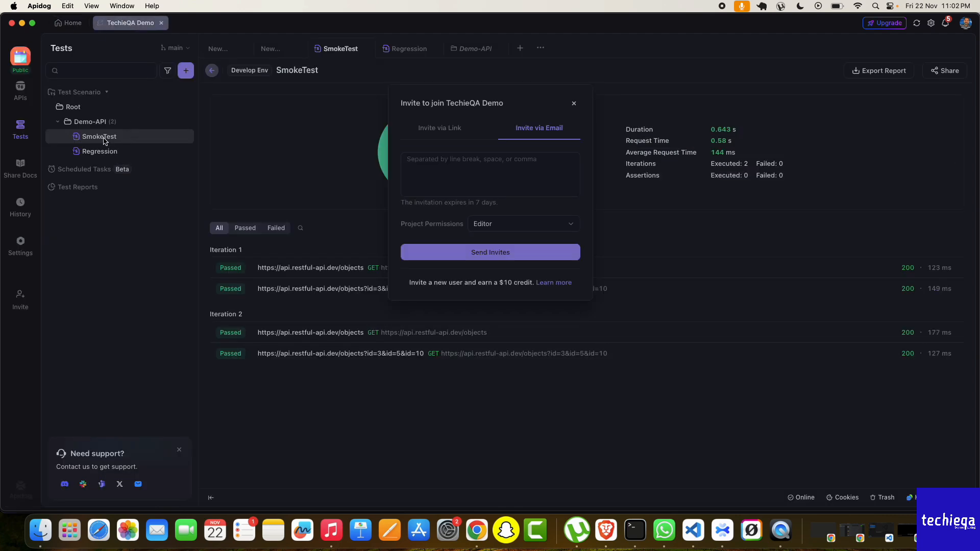
click(573, 106)
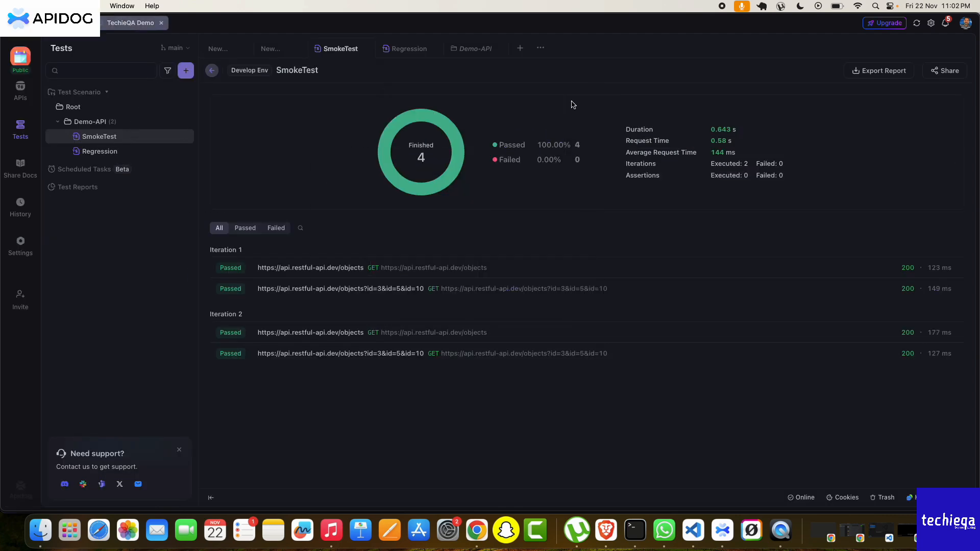
click(106, 152)
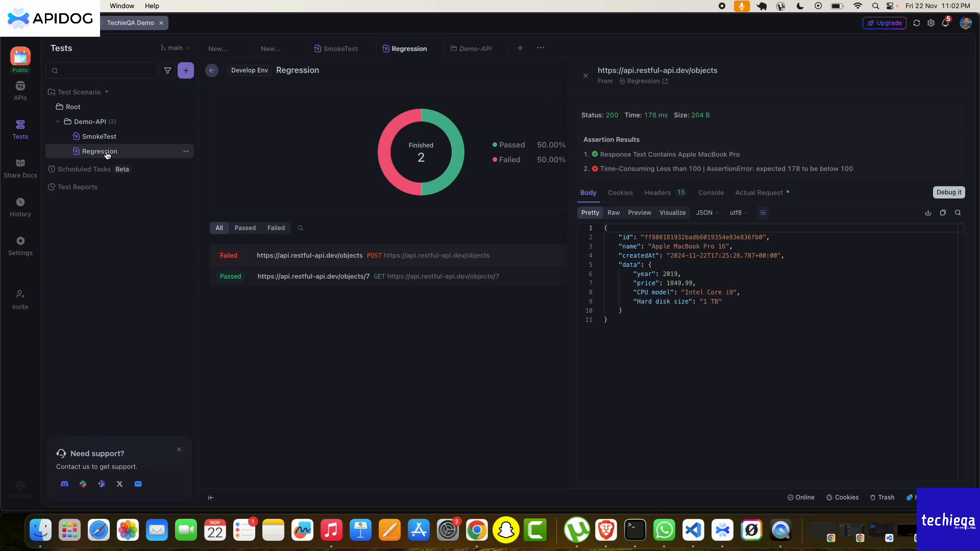
right_click(107, 155)
click(93, 155)
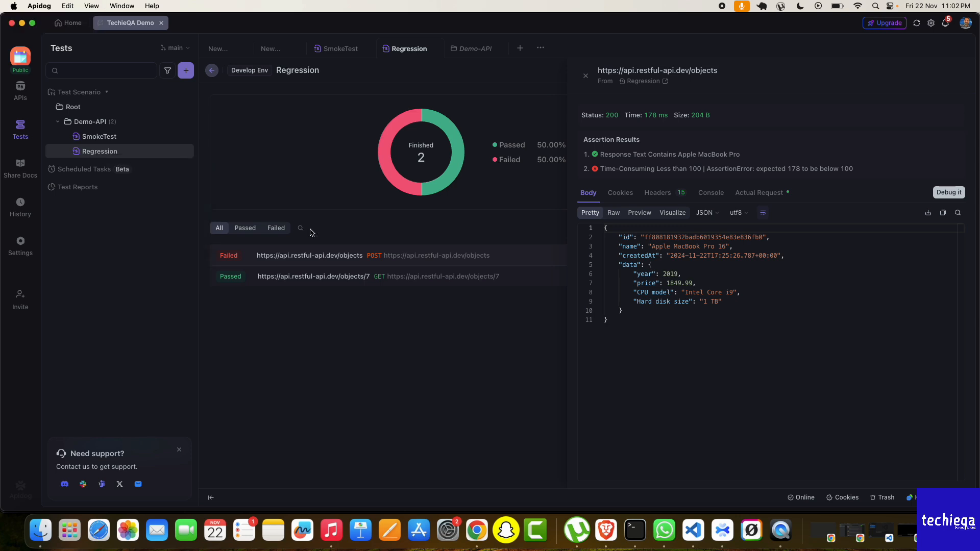
- Open the POST step of the Regression scenario, send its request, and exit the step editor
mouse_move(224, 258)
click(213, 70)
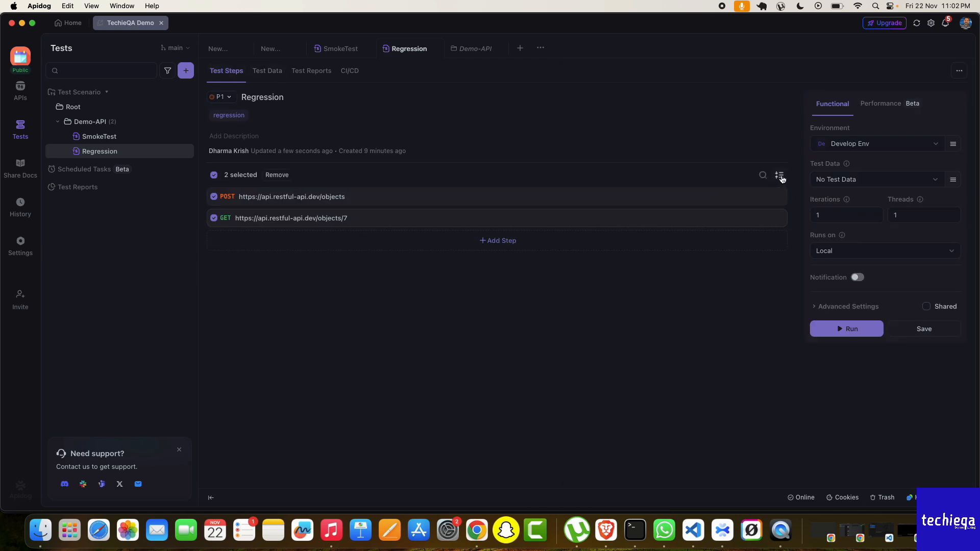
click(231, 201)
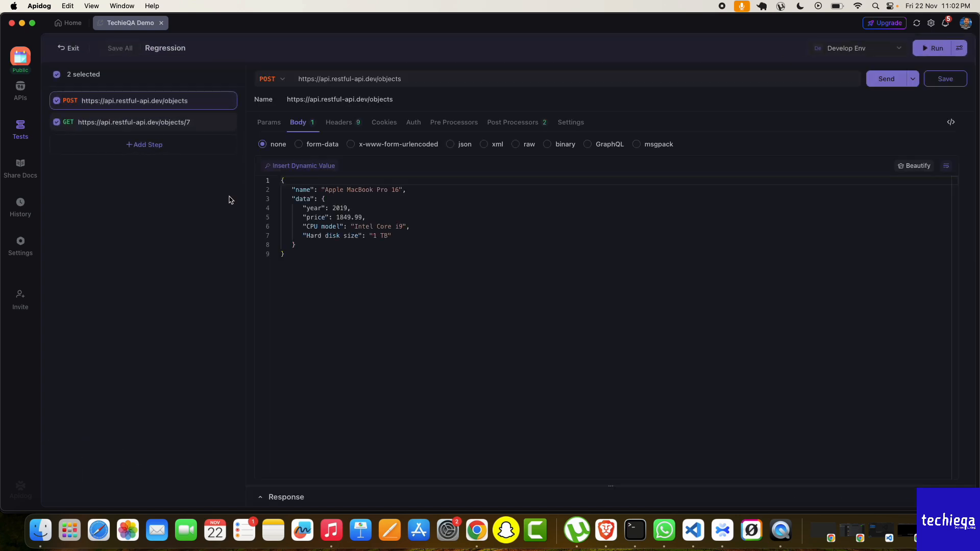
mouse_move(913, 84)
click(879, 83)
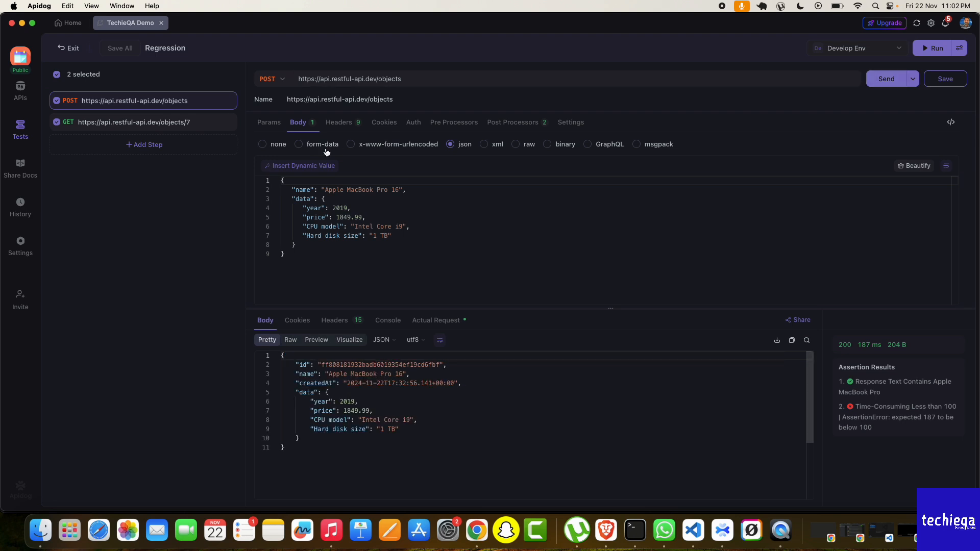
click(71, 49)
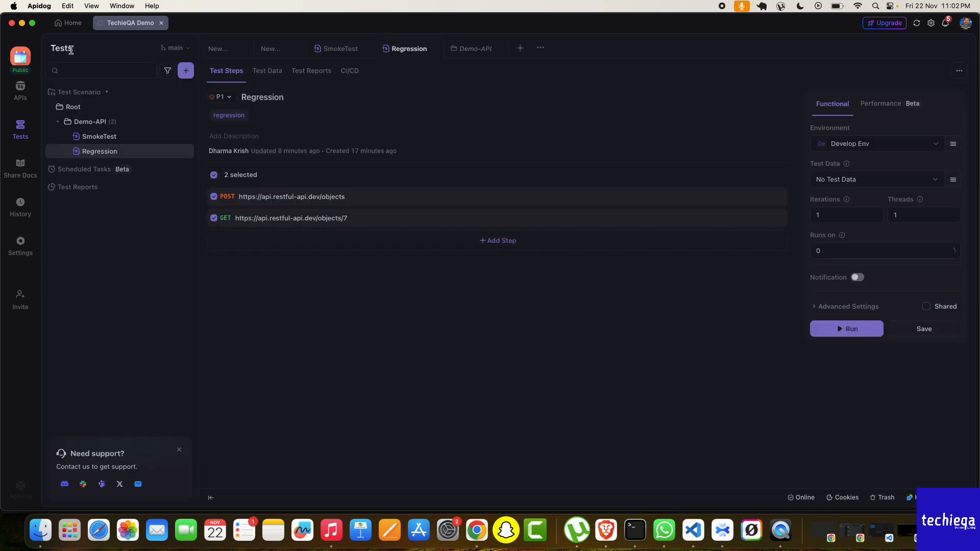
- Open SmokeTest from the Demo-API scenario list, filter its run report to passed requests, and return to its test reports
click(97, 121)
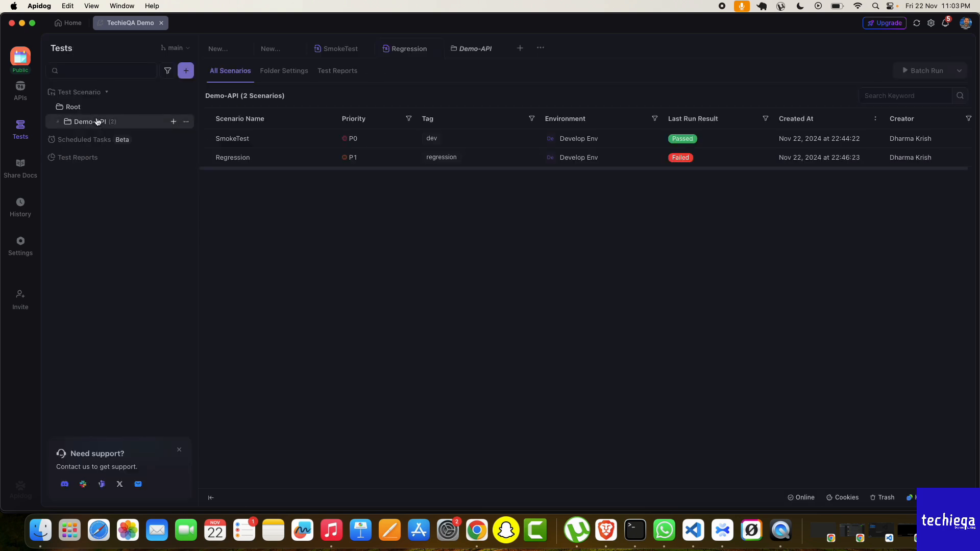
click(231, 139)
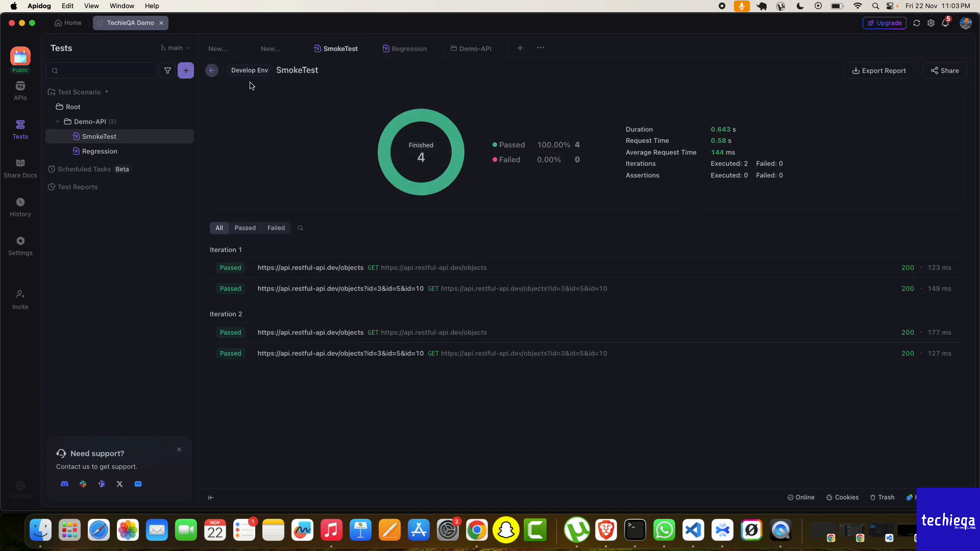
click(245, 230)
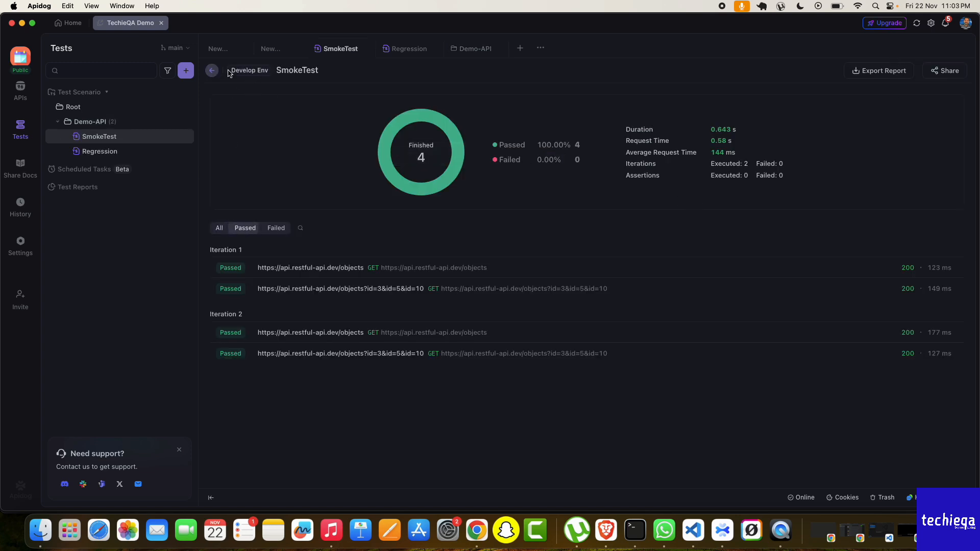
click(211, 71)
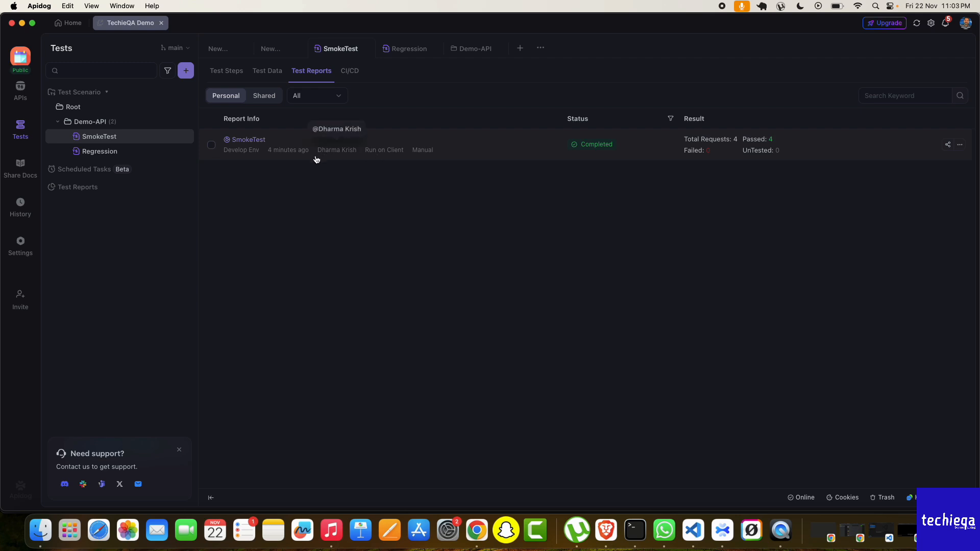
- Select the SmokeTest entry in its test reports and review the scenario's test data, test steps and reports
click(211, 145)
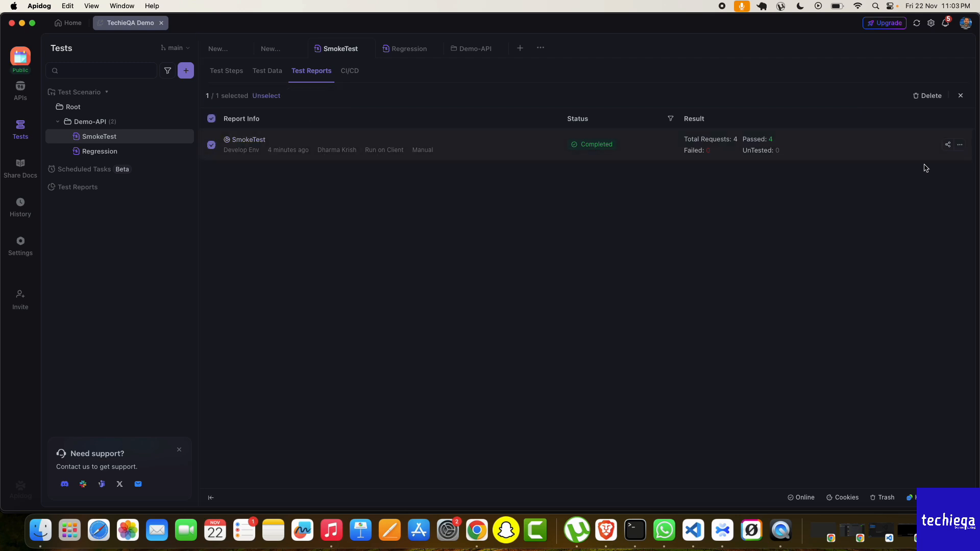
click(960, 145)
click(267, 71)
click(226, 70)
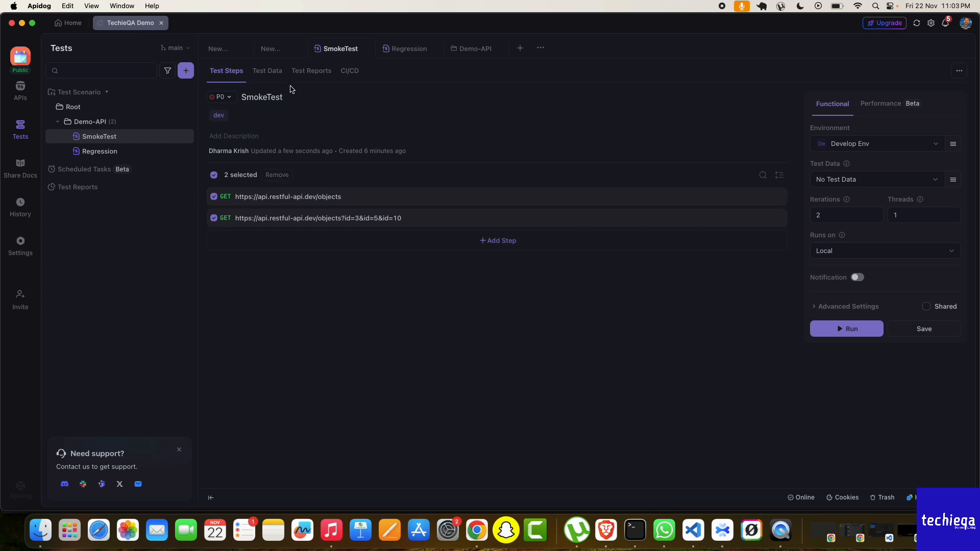
click(269, 72)
click(322, 78)
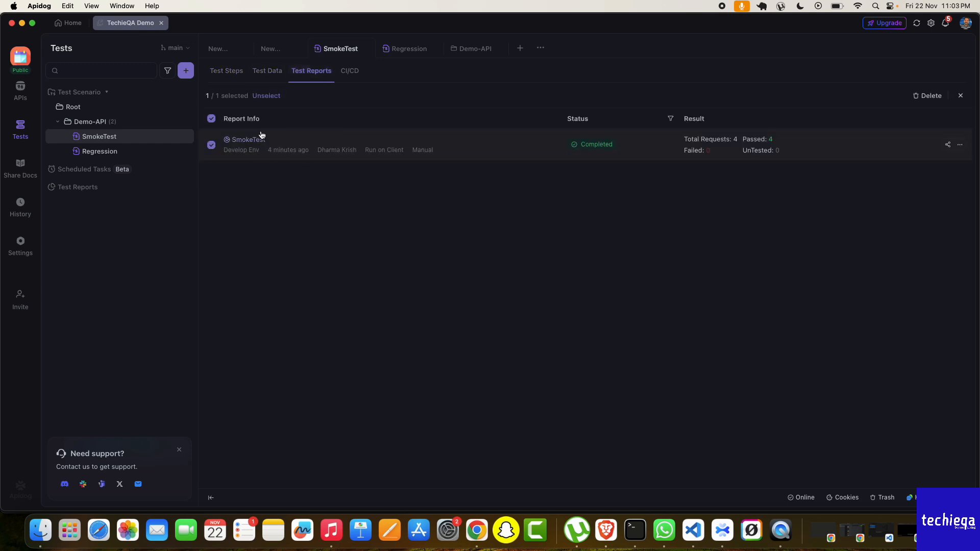
- Examine SmokeTest's CI/CD settings, comparing the Command Line and Jenkins providers and the online and exported data run modes
click(347, 72)
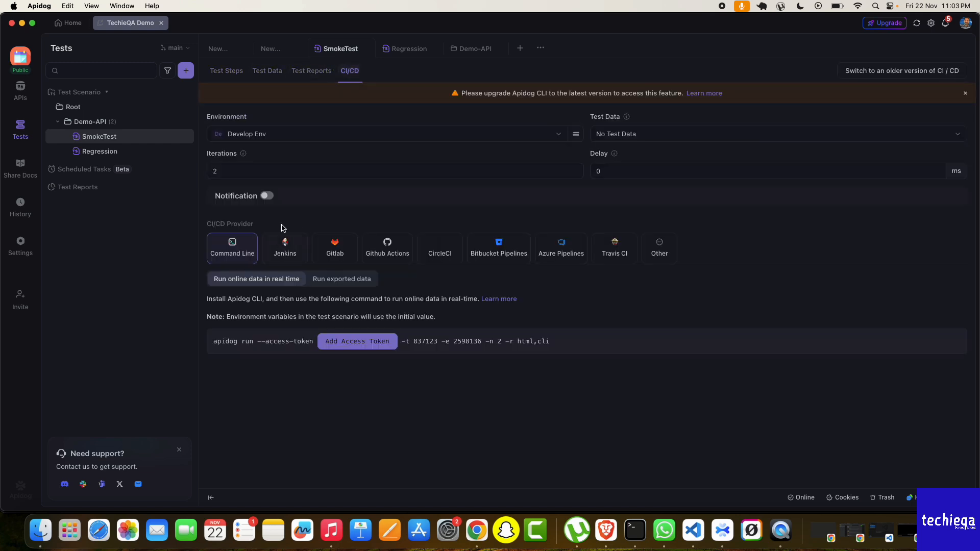
drag(212, 347, 264, 343)
click(286, 256)
click(236, 258)
click(338, 282)
click(263, 280)
- Run SmokeTest as a performance test with 20 virtual users for 10 minutes and examine its request rate and average response time
click(228, 72)
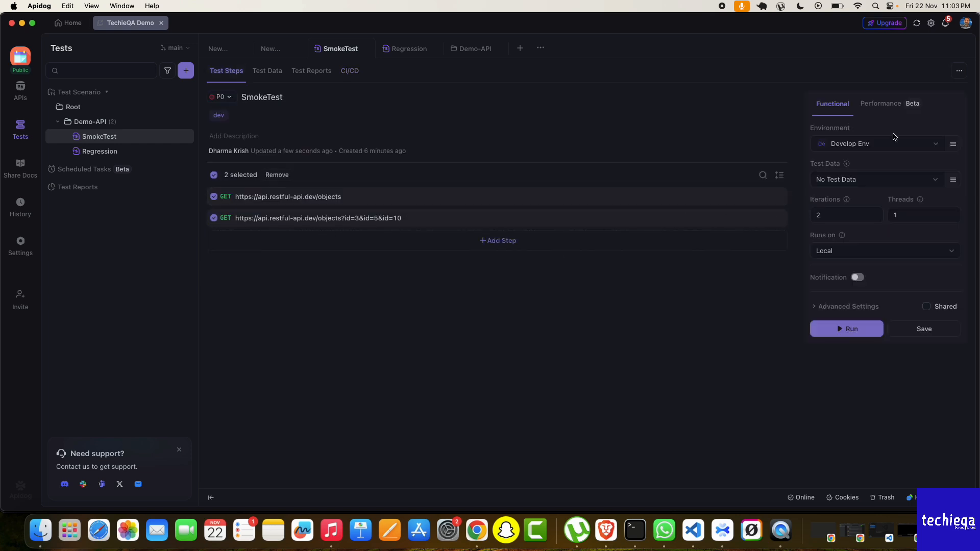
click(879, 104)
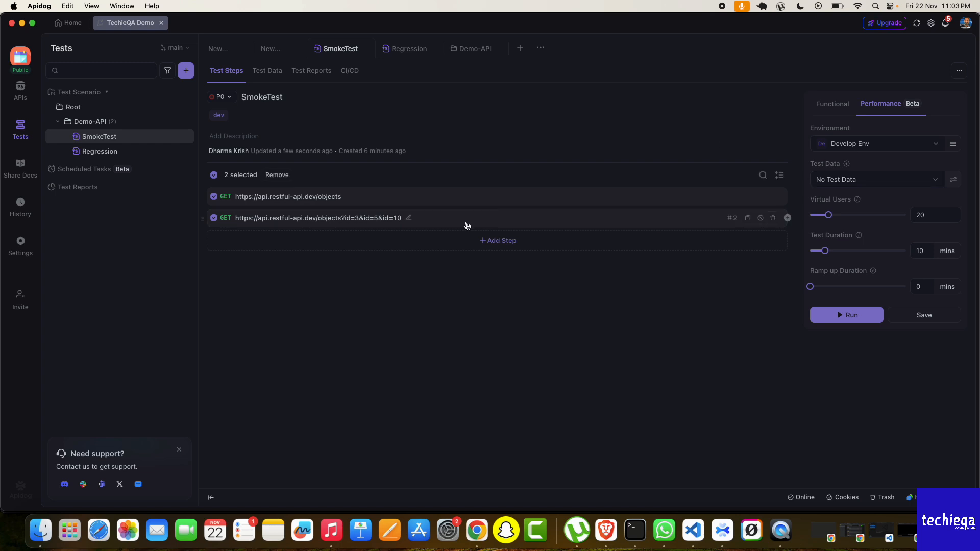
click(851, 320)
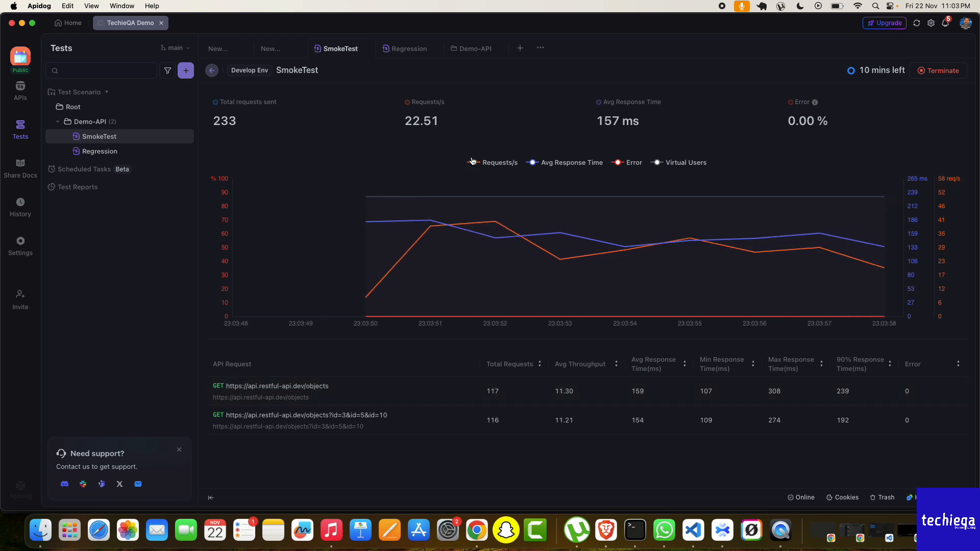
drag(402, 122, 458, 123)
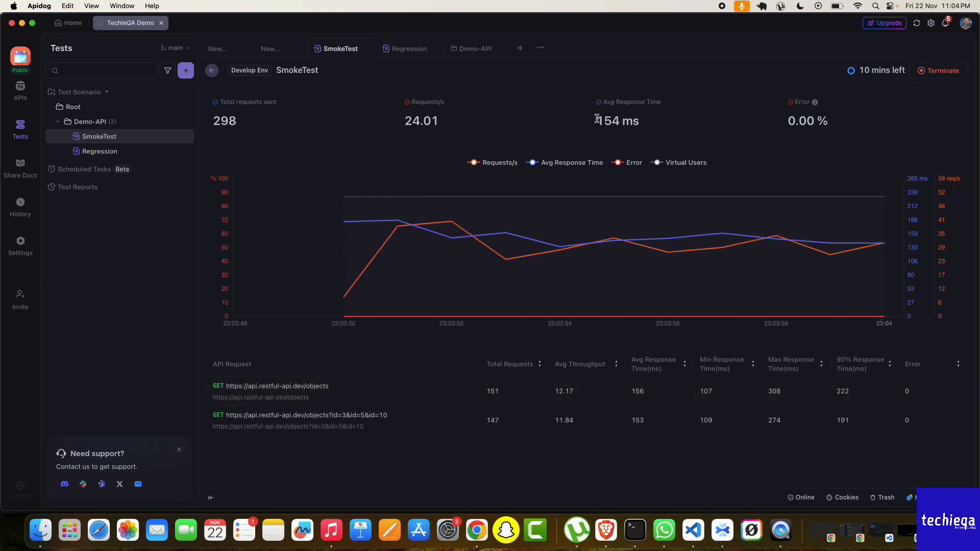
drag(596, 122, 604, 122)
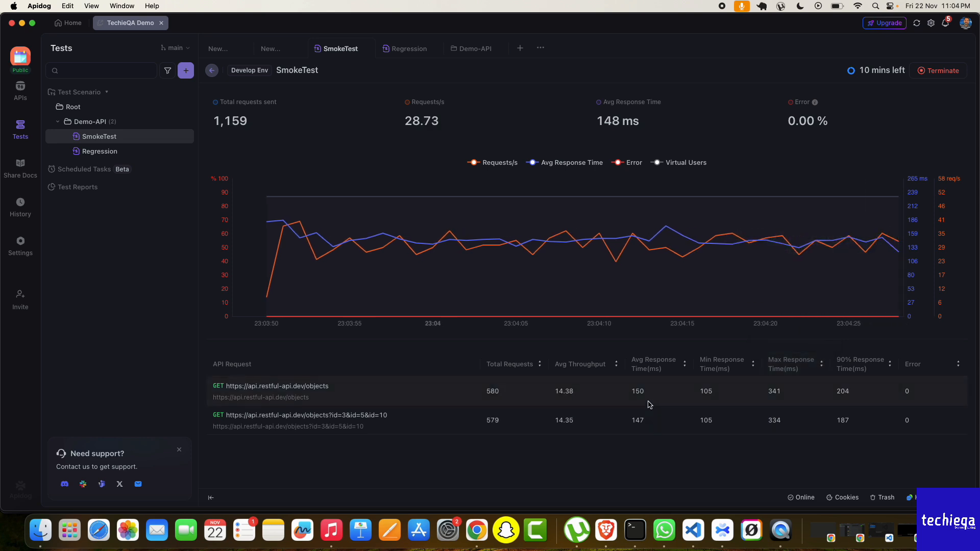
- Leave SmokeTest's performance run page, terminating the running test instead of keeping it in the backend
scroll(675, 397, right, 5)
click(675, 398)
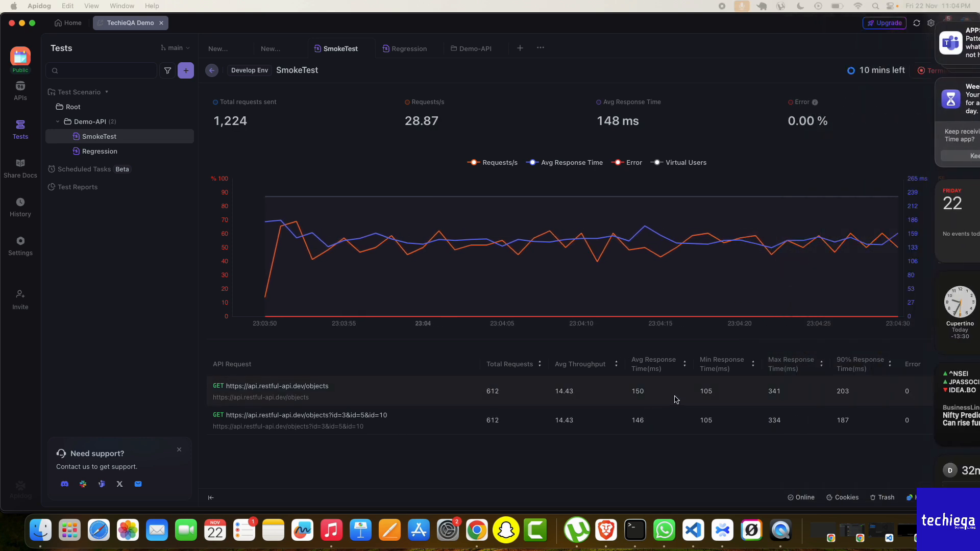
click(211, 71)
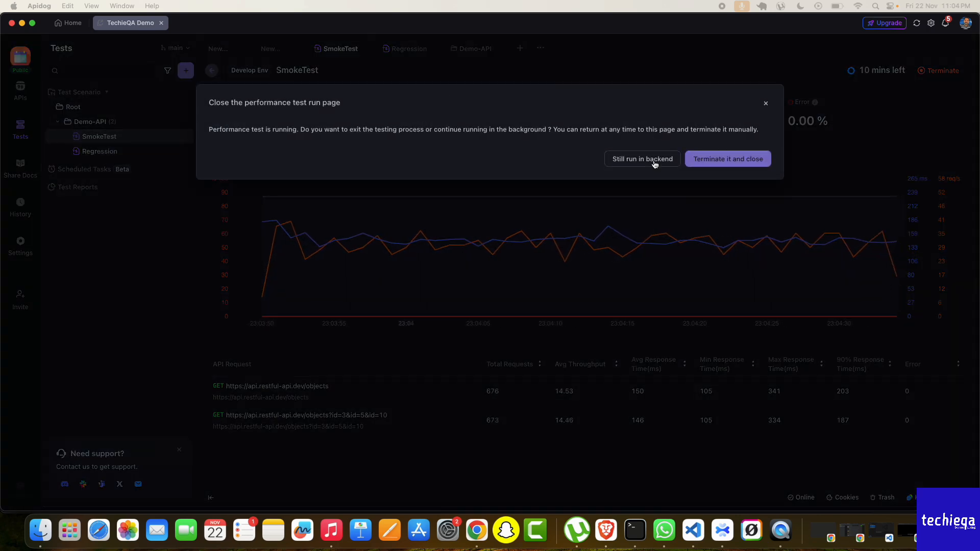
click(735, 163)
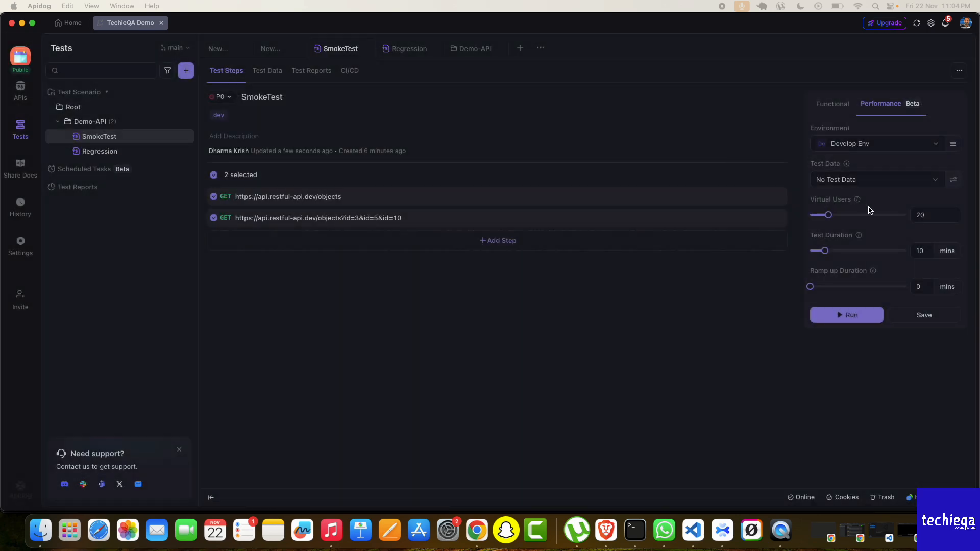
- Review the environment choices for SmokeTest's performance test and set its test duration to 6 minutes
double_click(929, 249)
click(916, 185)
click(915, 187)
click(913, 141)
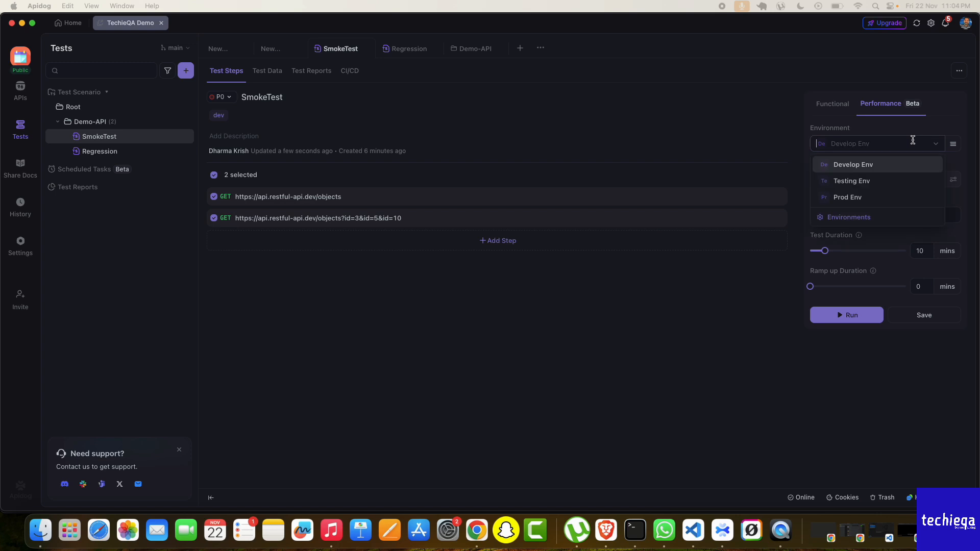
click(939, 129)
click(923, 141)
click(950, 126)
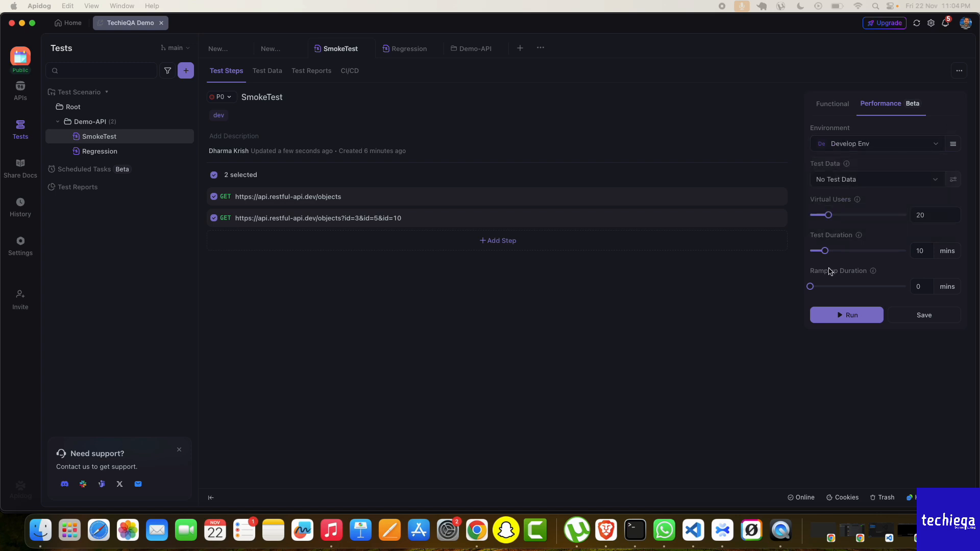
drag(825, 250, 819, 255)
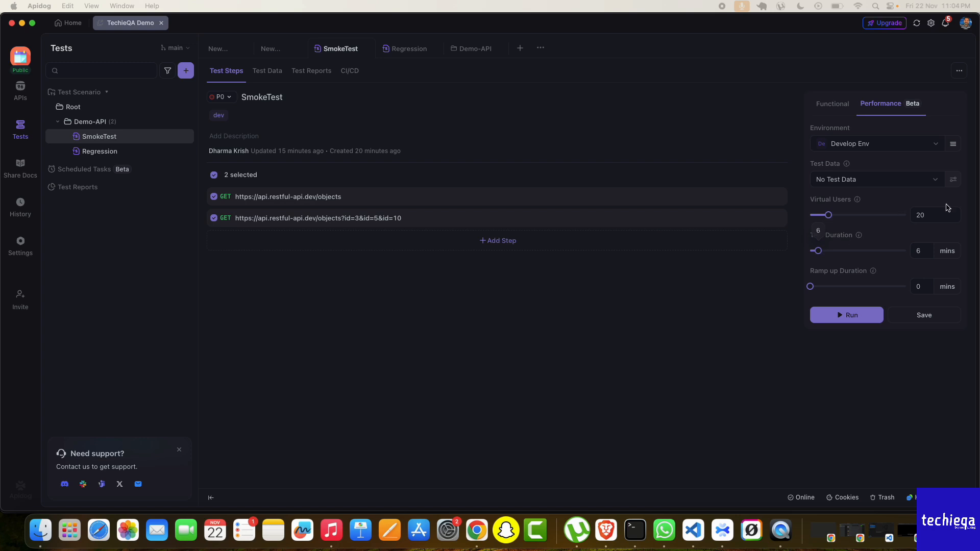